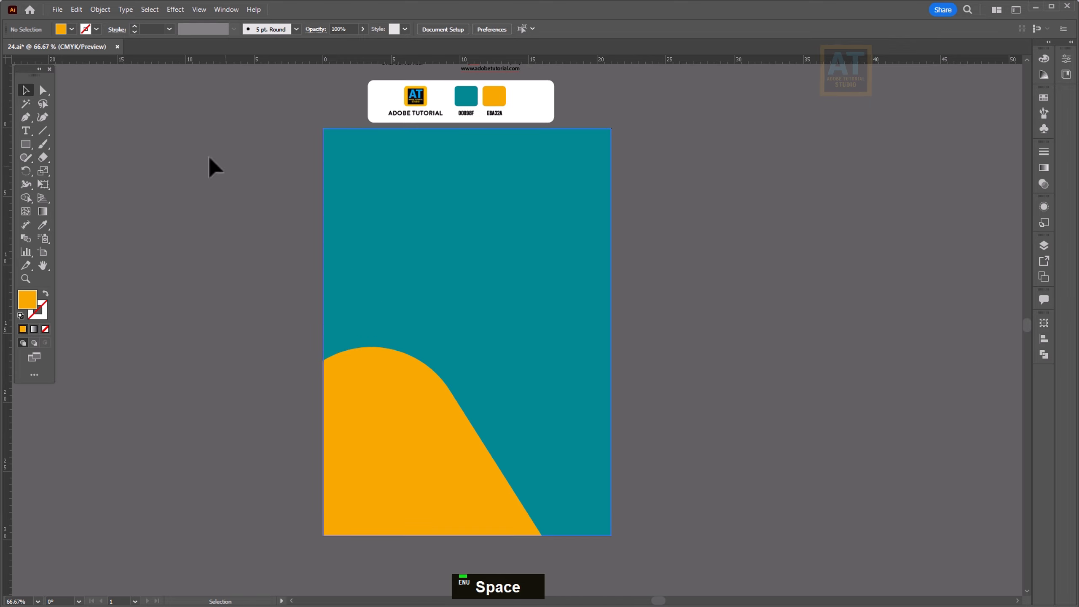
# Step: Place the power drill image across the middle of the poster and scale it to about 15.3 cm wide
pyautogui.click(57, 9)
pyautogui.click(80, 213)
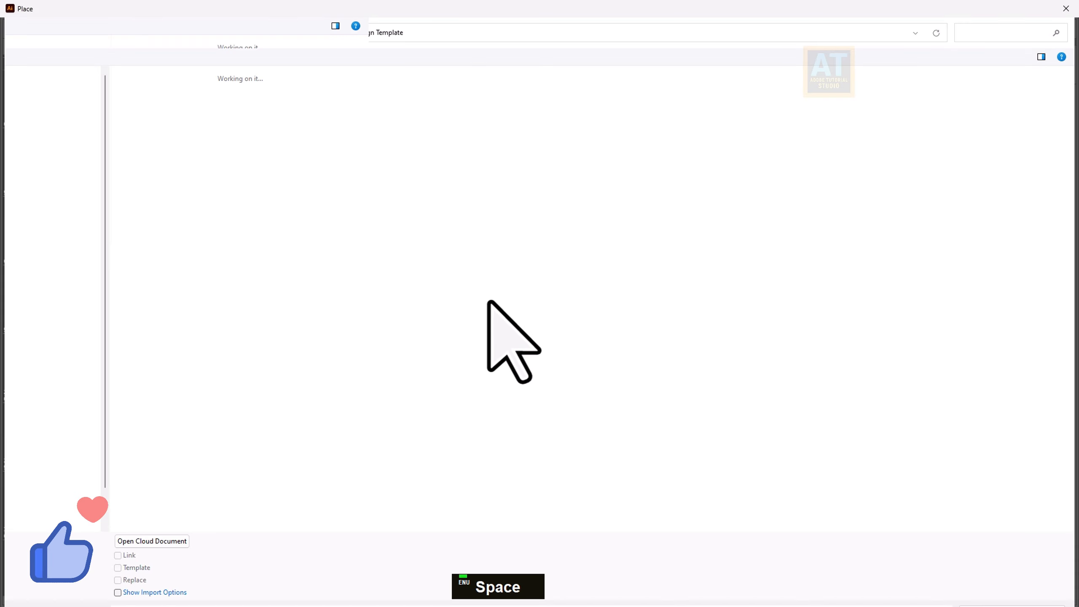
pyautogui.doubleClick(663, 194)
pyautogui.moveTo(571, 400); pyautogui.dragTo(590, 395)
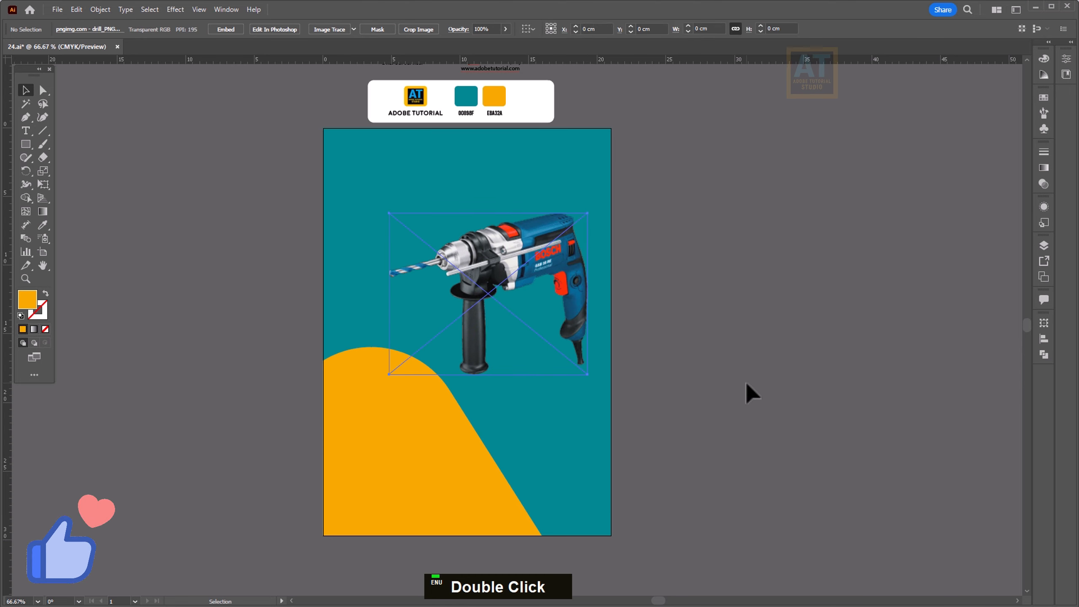
pyautogui.moveTo(562, 281); pyautogui.dragTo(562, 320)
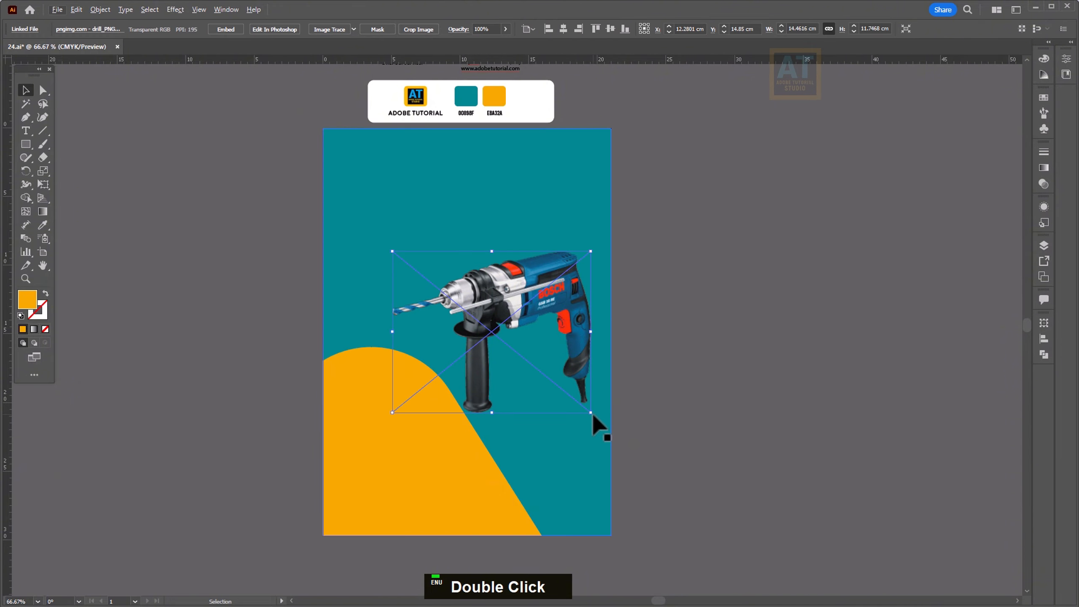
pyautogui.moveTo(593, 415); pyautogui.dragTo(597, 418)
pyautogui.hotkey('ctrl', 'shift', 'a')
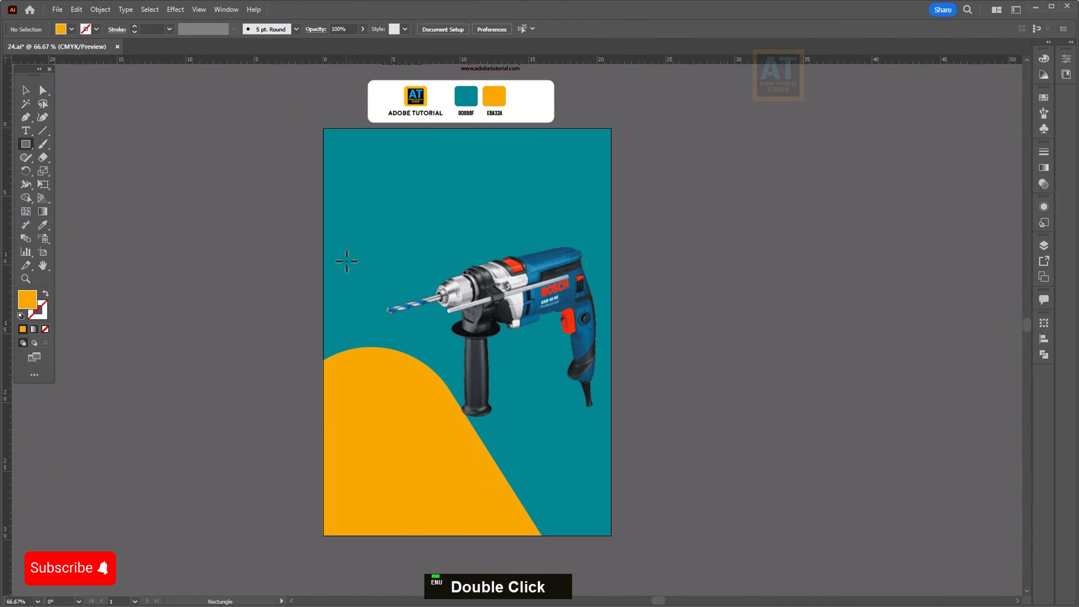
# Step: Draw an orange rectangle about 9 by 13.5 cm over the drill's front end and round its corners to about 1.5 cm
pyautogui.moveTo(350, 223); pyautogui.dragTo(474, 408)
pyautogui.click(25, 90)
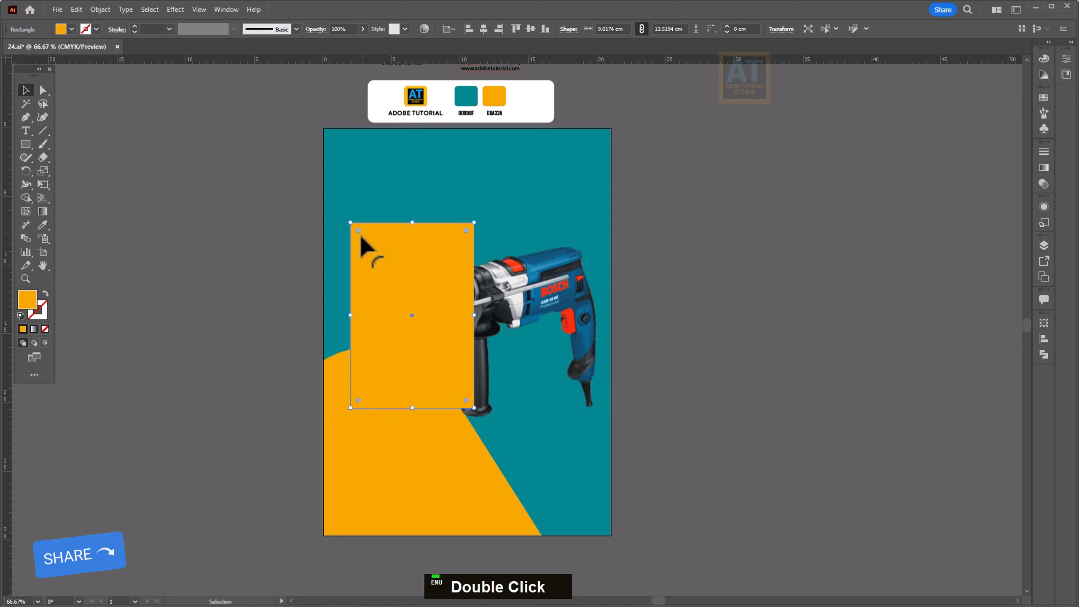
pyautogui.moveTo(359, 233); pyautogui.dragTo(367, 243)
pyautogui.doubleClick(534, 361)
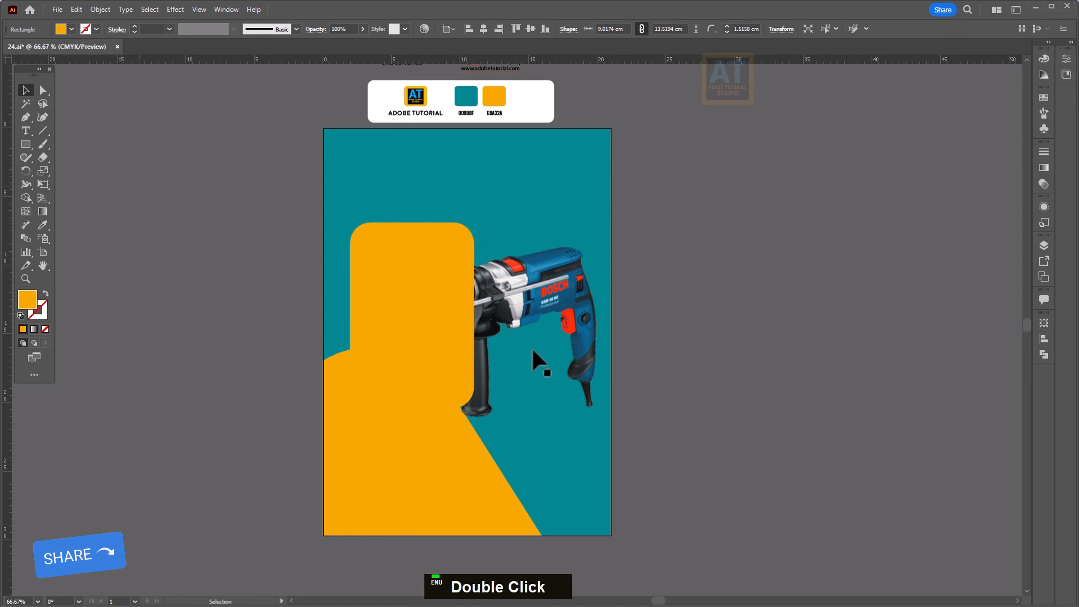
# Step: Widen the rounded rectangle evenly on both sides to about 9.8 cm
pyautogui.scroll(3, 530, 353)
pyautogui.click(333, 238)
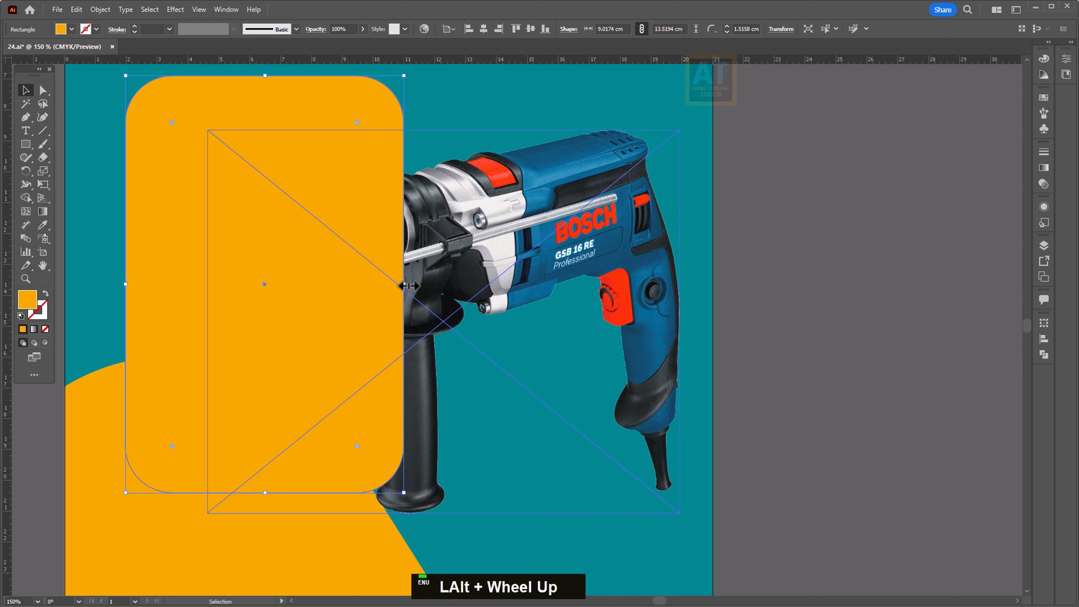
pyautogui.moveTo(403, 286); pyautogui.dragTo(415, 286)
pyautogui.scroll(-1, 643, 354)
pyautogui.moveTo(643, 353); pyautogui.dragTo(563, 353)
pyautogui.moveTo(484, 292); pyautogui.dragTo(584, 287)
pyautogui.hotkey('ctrl', 'z')
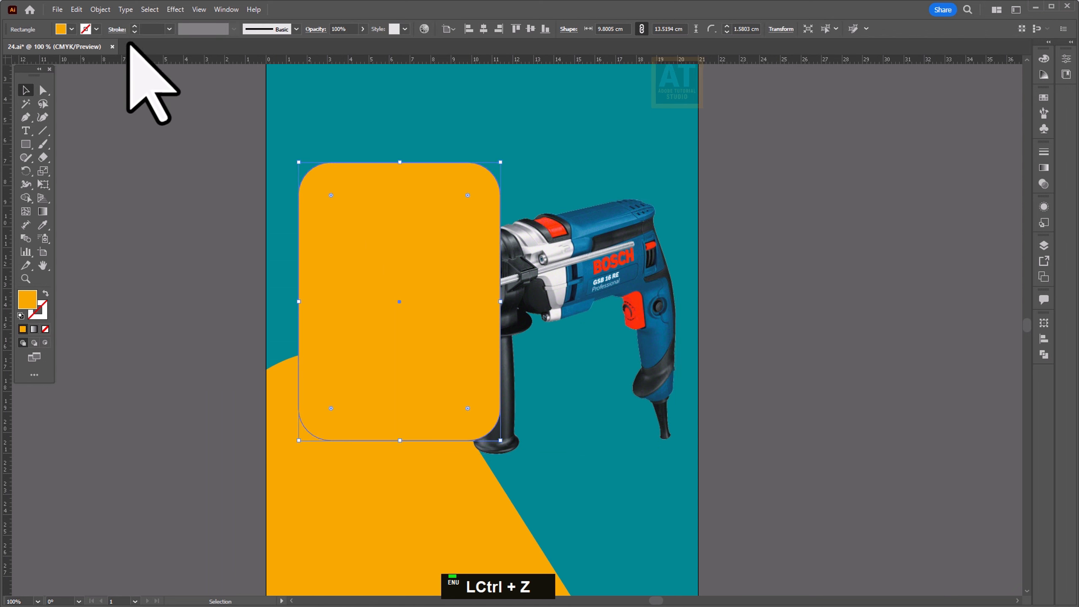
# Step: Create an inner copy of the rounded rectangle with Offset Path at -0.6 cm
pyautogui.click(100, 9)
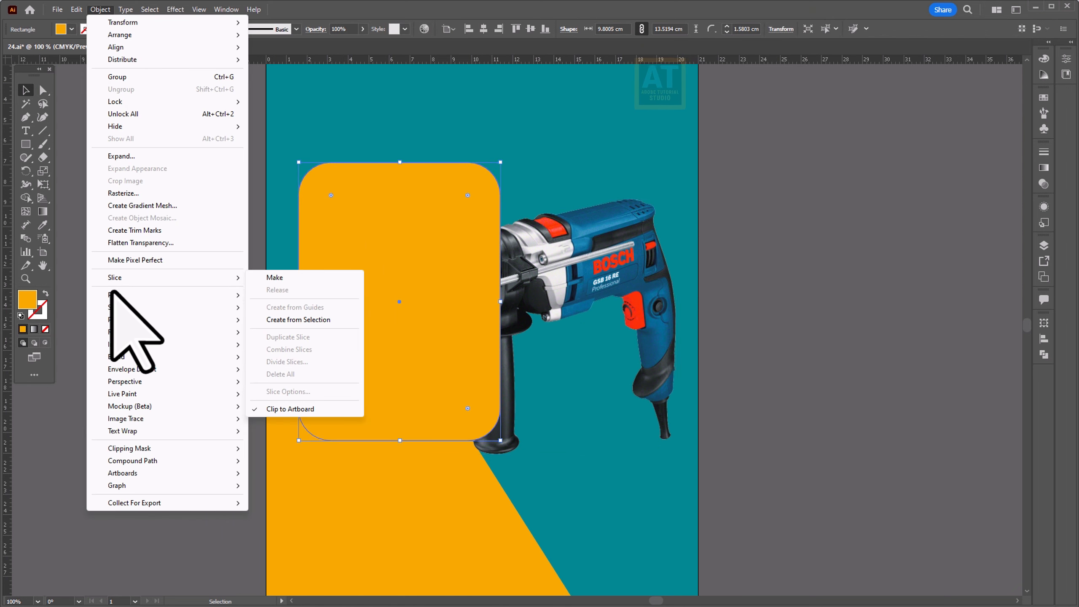
pyautogui.moveTo(121, 297)
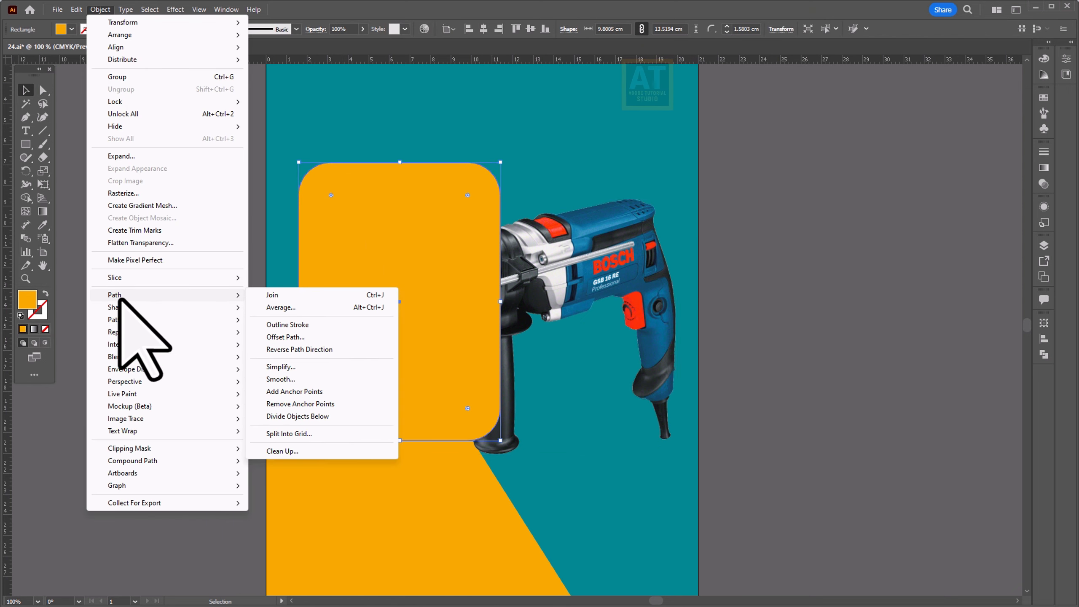
pyautogui.click(286, 336)
pyautogui.click(736, 337)
pyautogui.scroll(-6, 736, 337)
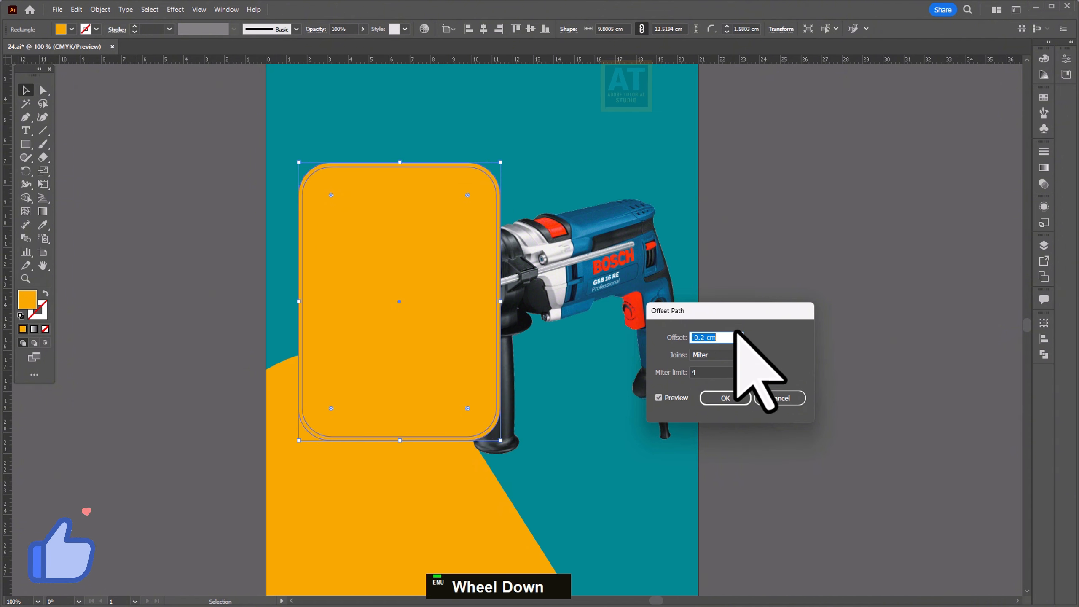
pyautogui.scroll(-4, 734, 335)
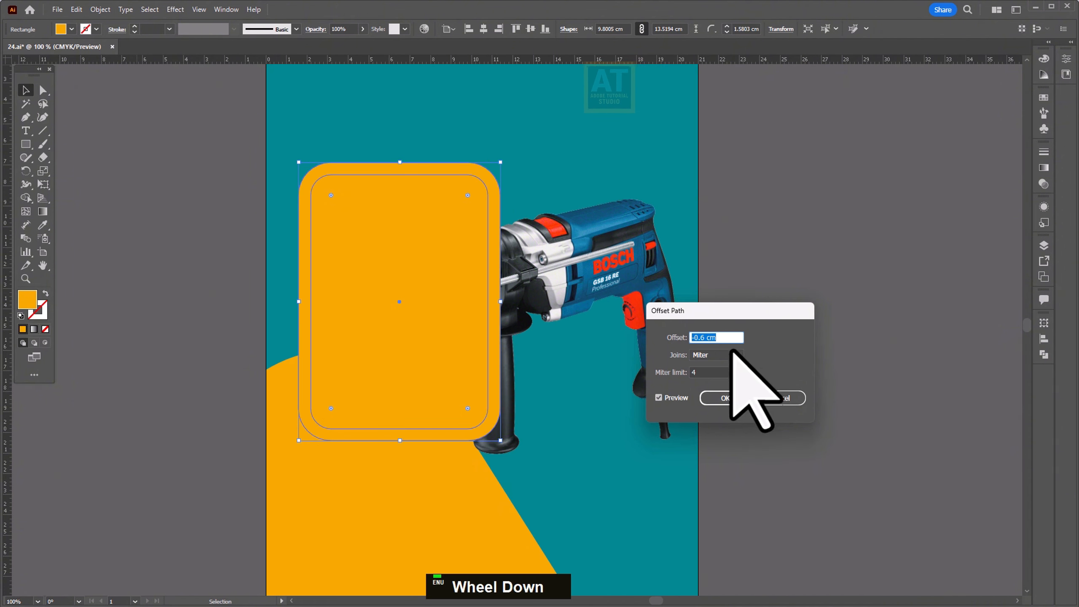
pyautogui.click(726, 398)
# Step: Divide the outer rounded rectangle and the curved orange background shape where they overlap with Pathfinder
pyautogui.moveTo(525, 300); pyautogui.dragTo(579, 289)
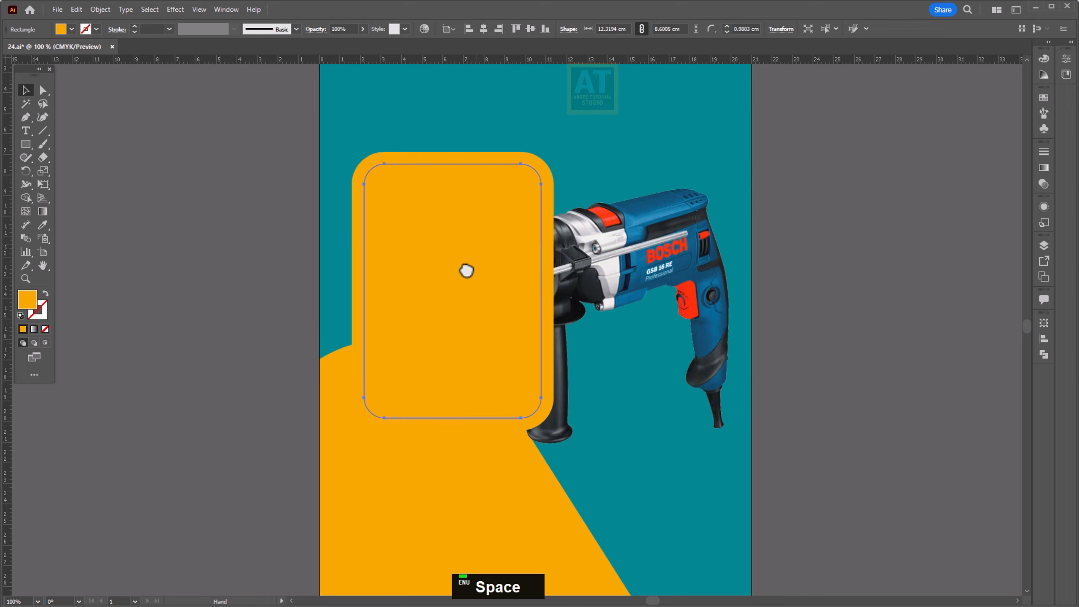
pyautogui.keyDown('shift'); pyautogui.click(430, 205); pyautogui.keyUp('shift')
pyautogui.keyDown('alt'); pyautogui.scroll(-1, 433, 291); pyautogui.keyUp('alt')
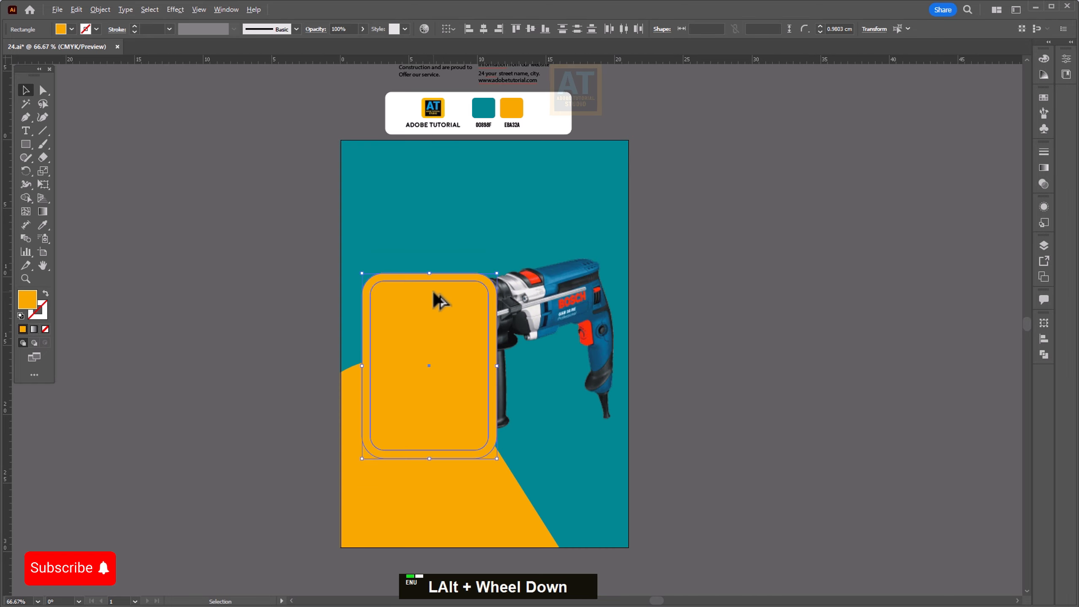
pyautogui.moveTo(433, 291); pyautogui.dragTo(431, 196)
pyautogui.click(788, 441)
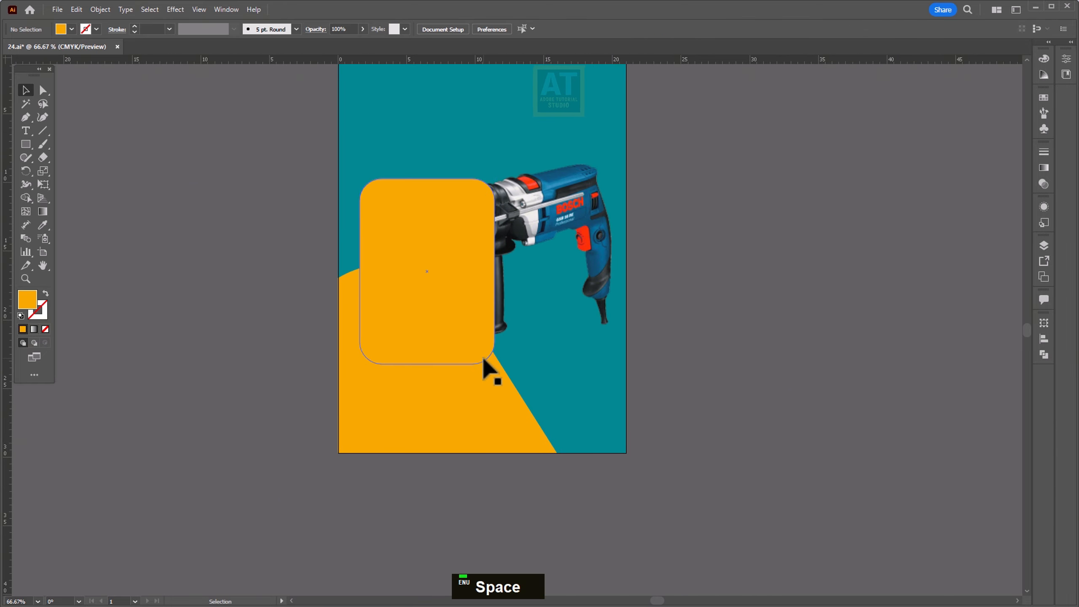
pyautogui.click(486, 359)
pyautogui.keyDown('shift'); pyautogui.click(499, 397); pyautogui.keyUp('shift')
pyautogui.click(1043, 354)
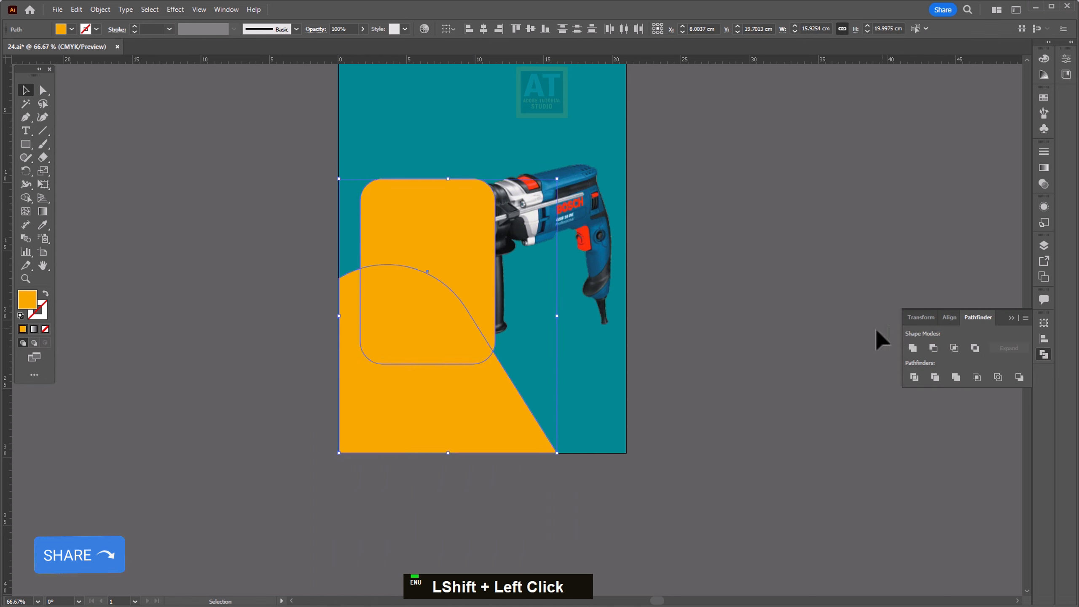
pyautogui.click(918, 379)
pyautogui.click(809, 359)
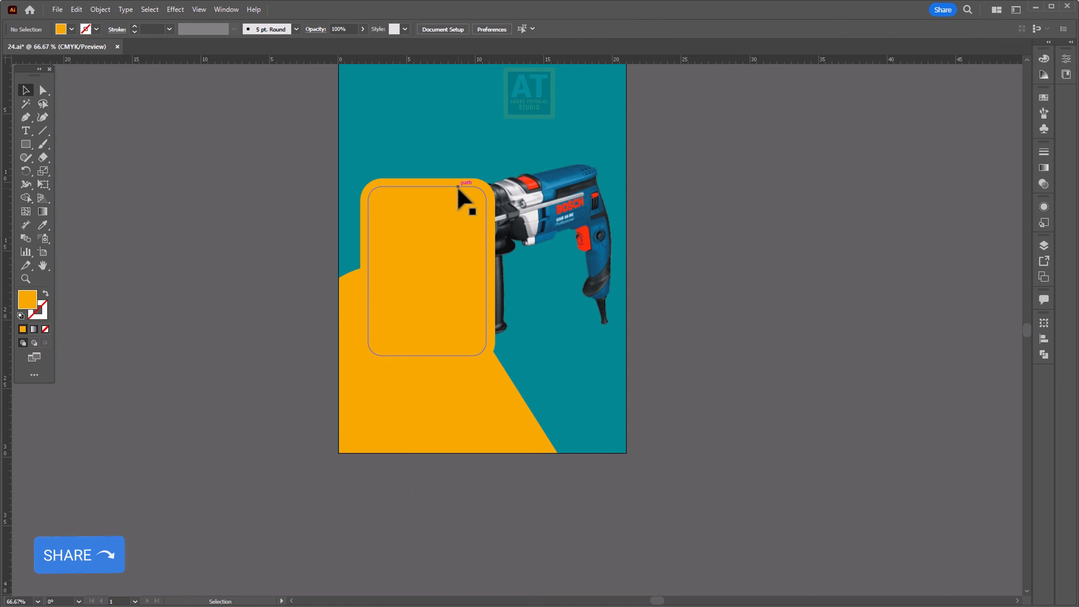
# Step: Fill the inner rounded rectangle with the background's teal by sampling it with the Eyedropper
pyautogui.click(416, 186)
pyautogui.click(43, 225)
pyautogui.doubleClick(450, 136)
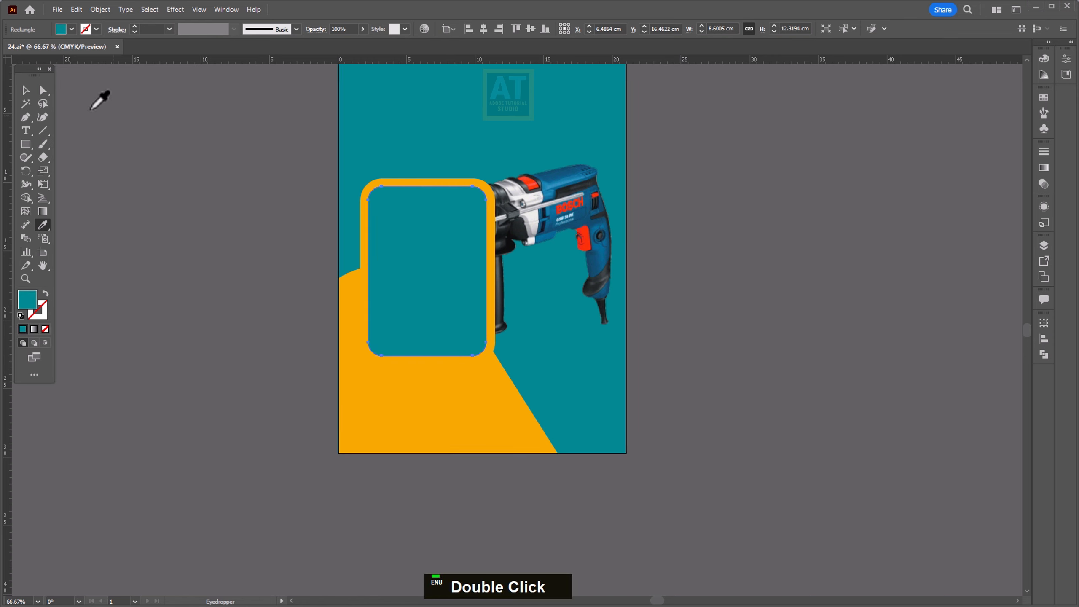
pyautogui.click(26, 90)
pyautogui.click(272, 238)
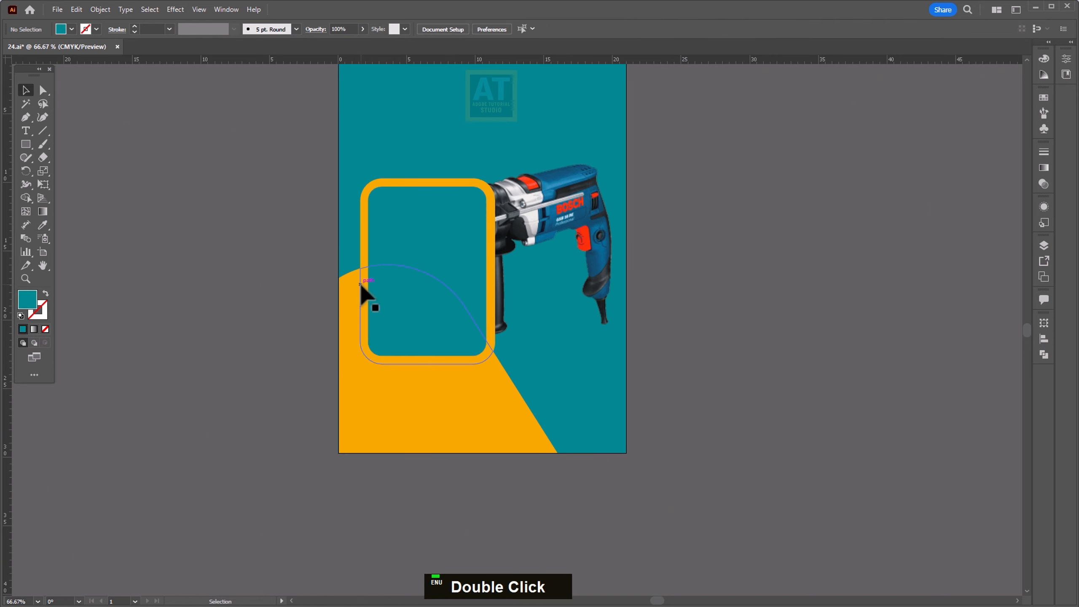
# Step: Ungroup the divided orange shapes
pyautogui.click(360, 284)
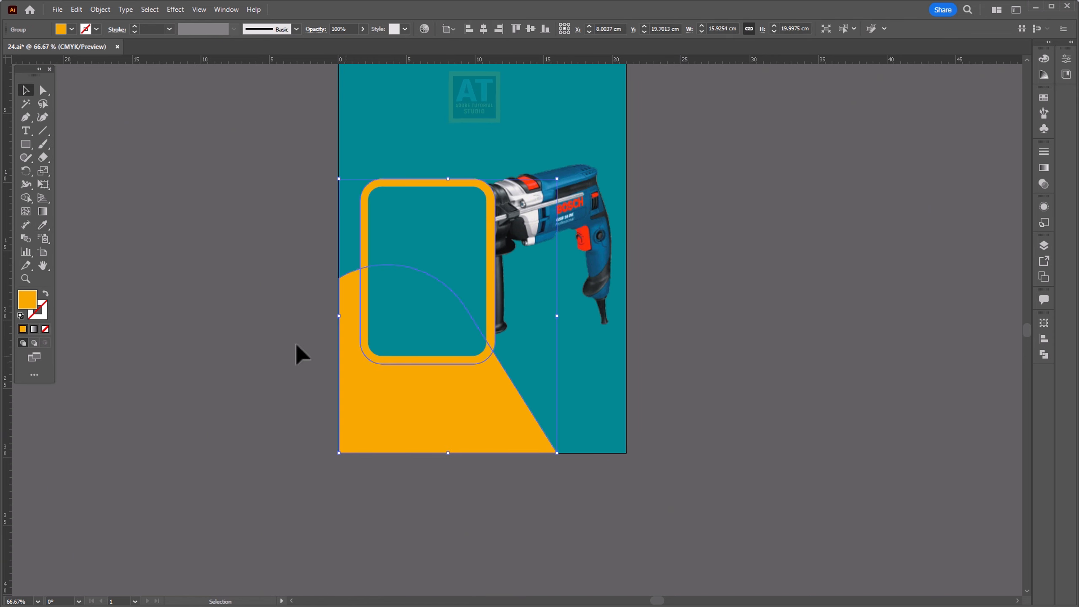
pyautogui.moveTo(385, 373); pyautogui.dragTo(458, 393)
pyautogui.hotkey('ctrl', 'z')
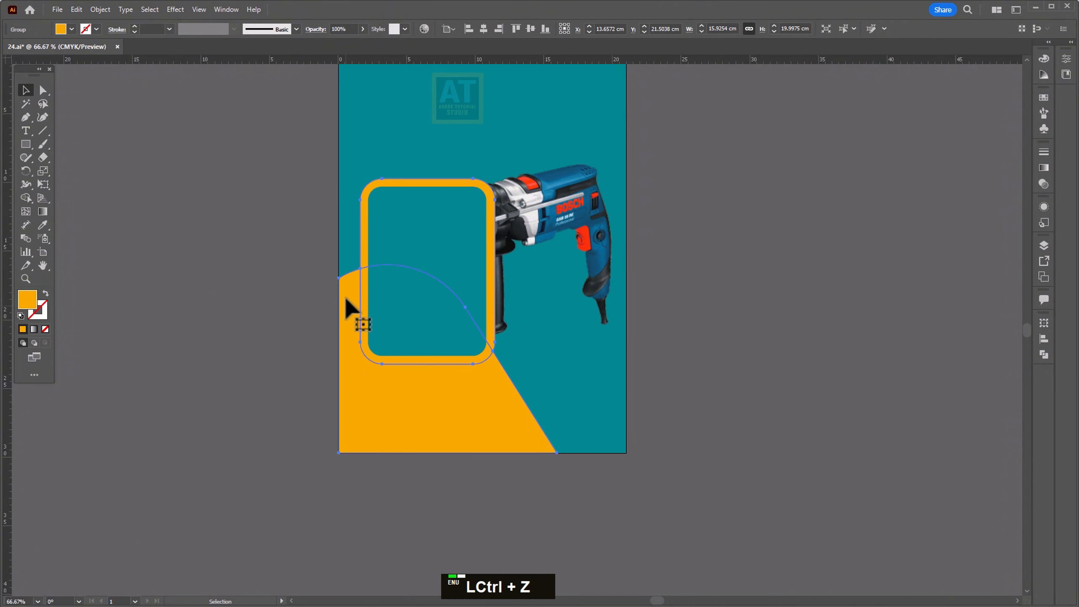
pyautogui.rightClick(342, 281)
pyautogui.click(383, 433)
# Step: Recolor the piece where the frame overlaps the curved orange shape with the sampled background teal
pyautogui.doubleClick(410, 380)
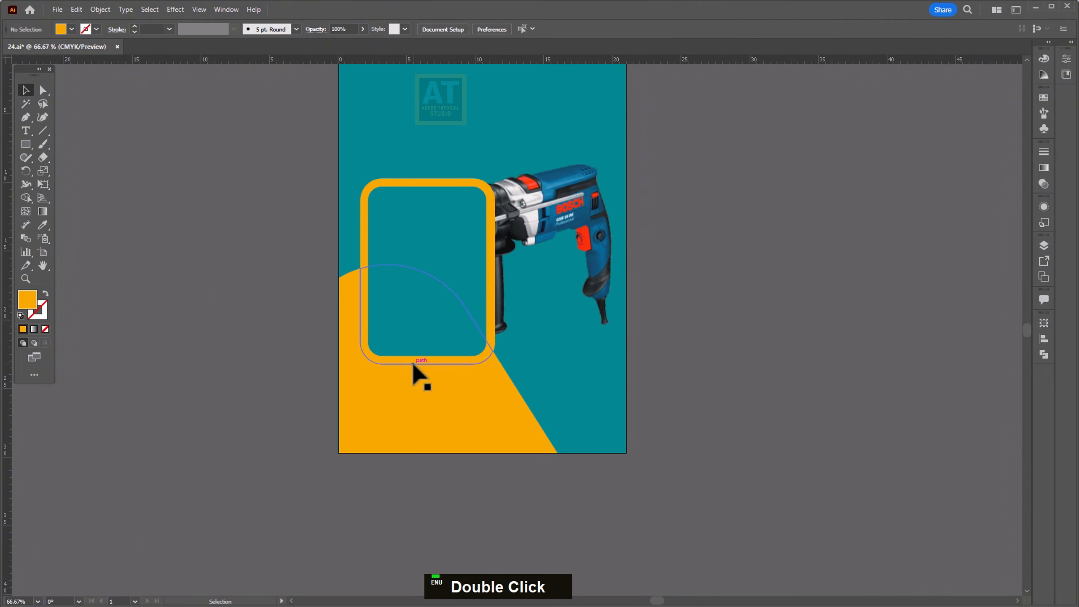
pyautogui.click(43, 225)
pyautogui.click(412, 156)
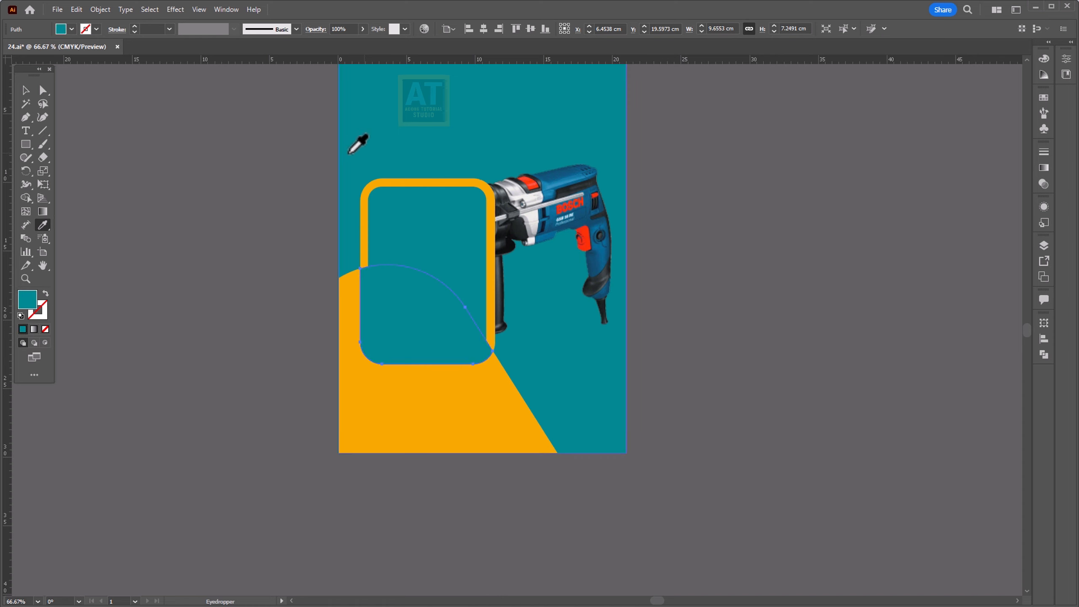
pyautogui.click(25, 90)
# Step: Bring the inner teal rectangle to the front and arrange the drill image above it
pyautogui.click(419, 217)
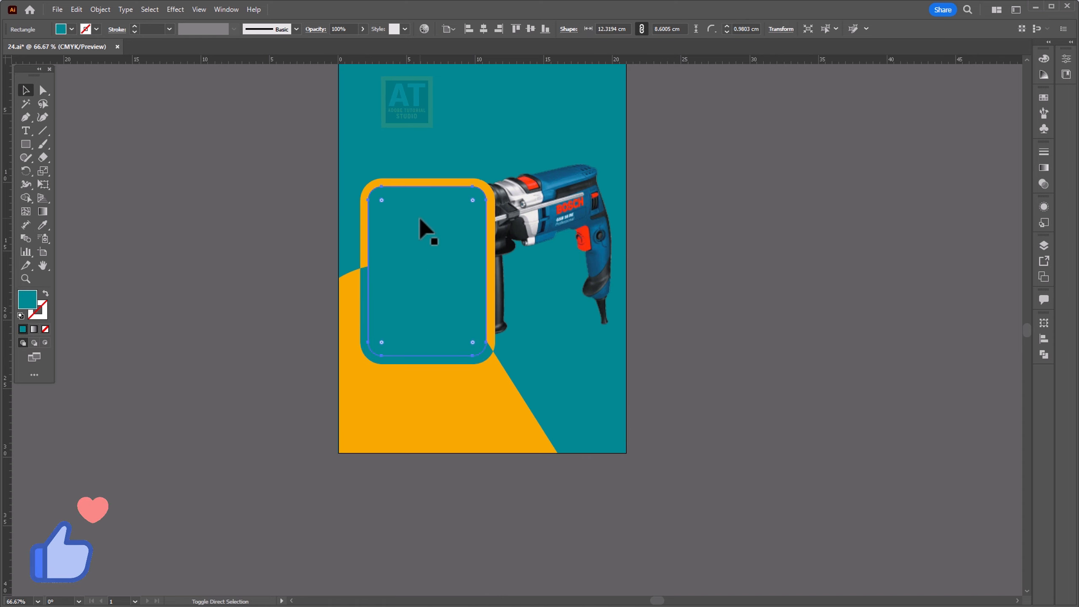
pyautogui.hotkey('ctrl', 'shift', ']')
pyautogui.moveTo(472, 255); pyautogui.dragTo(478, 285)
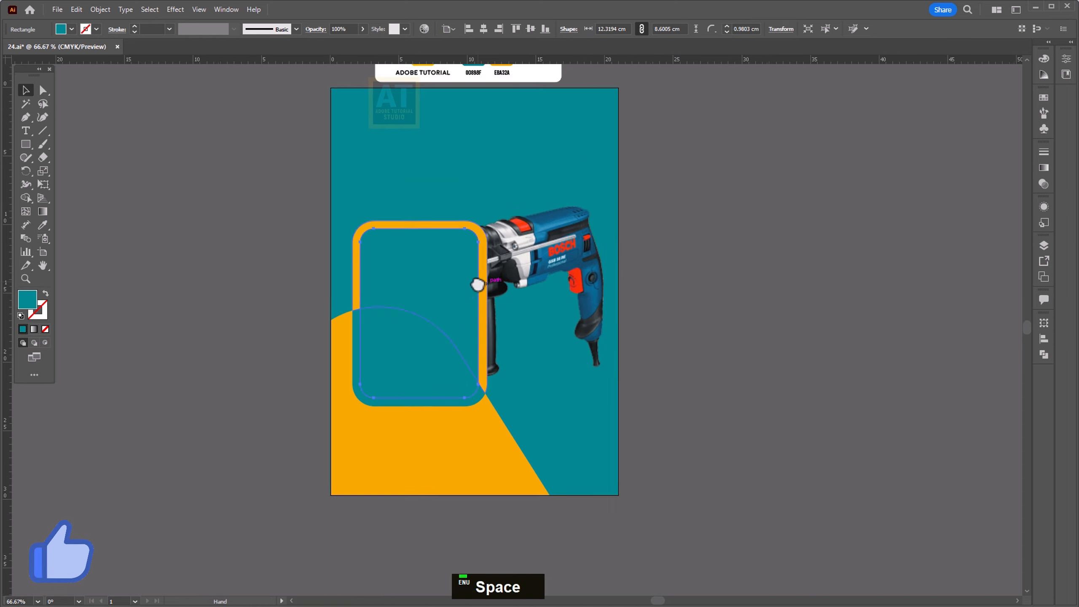
pyautogui.rightClick(538, 240)
pyautogui.moveTo(590, 408)
pyautogui.click(722, 408)
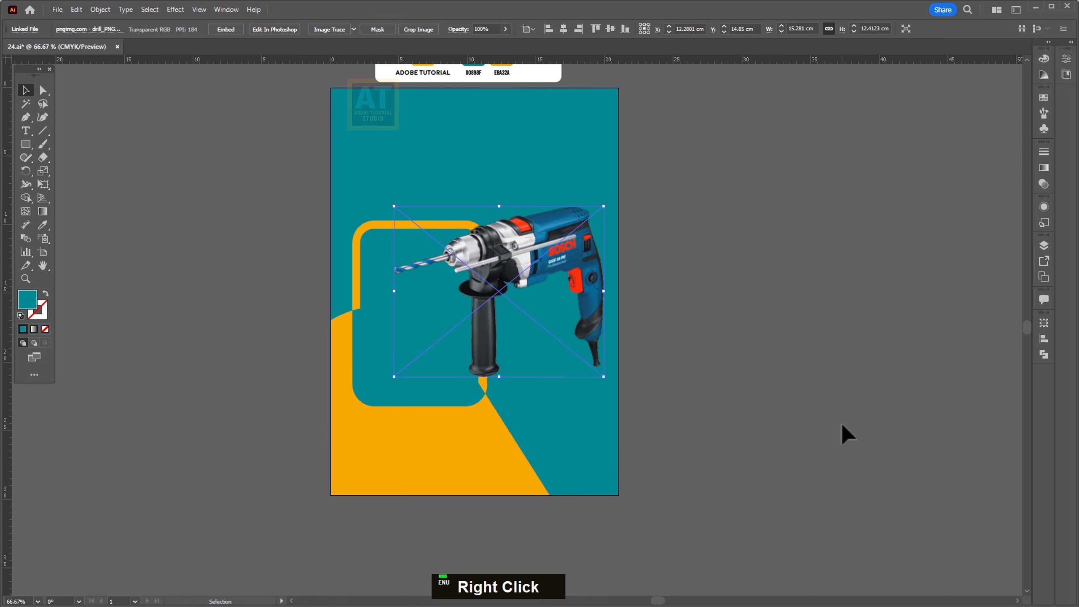
pyautogui.click(842, 425)
# Step: Place the photo of hands using a yellow drill over the upper part of the rounded frame and enlarge it slightly
pyautogui.moveTo(842, 425); pyautogui.dragTo(880, 462)
pyautogui.click(57, 10)
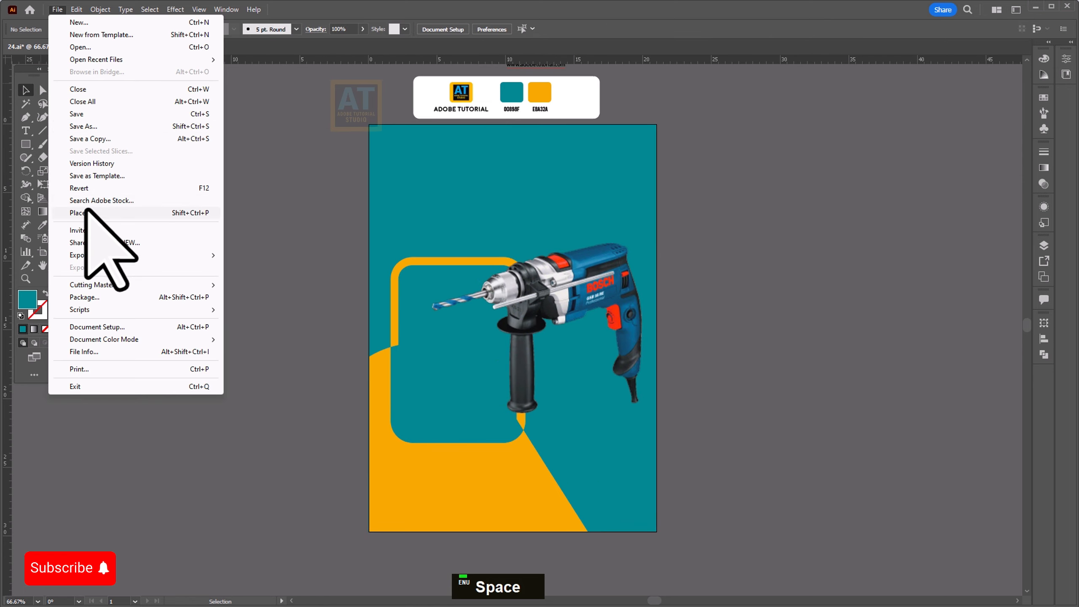
pyautogui.click(85, 213)
pyautogui.doubleClick(507, 193)
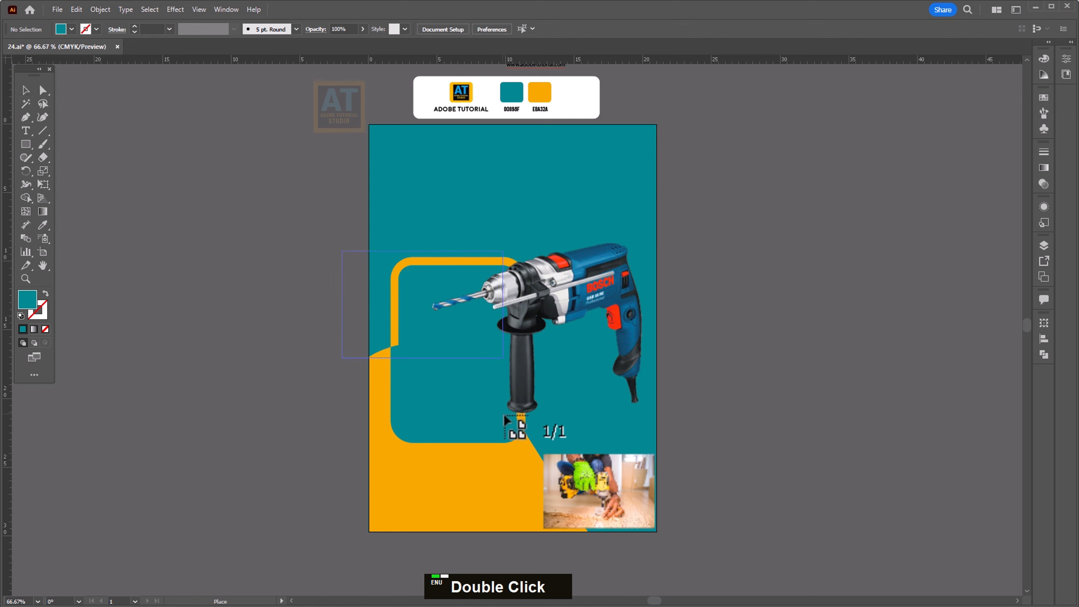
pyautogui.moveTo(505, 418); pyautogui.dragTo(457, 393)
# Step: Bring the inner teal rectangle to the front and use it as a clipping mask for the photo
pyautogui.click(404, 394)
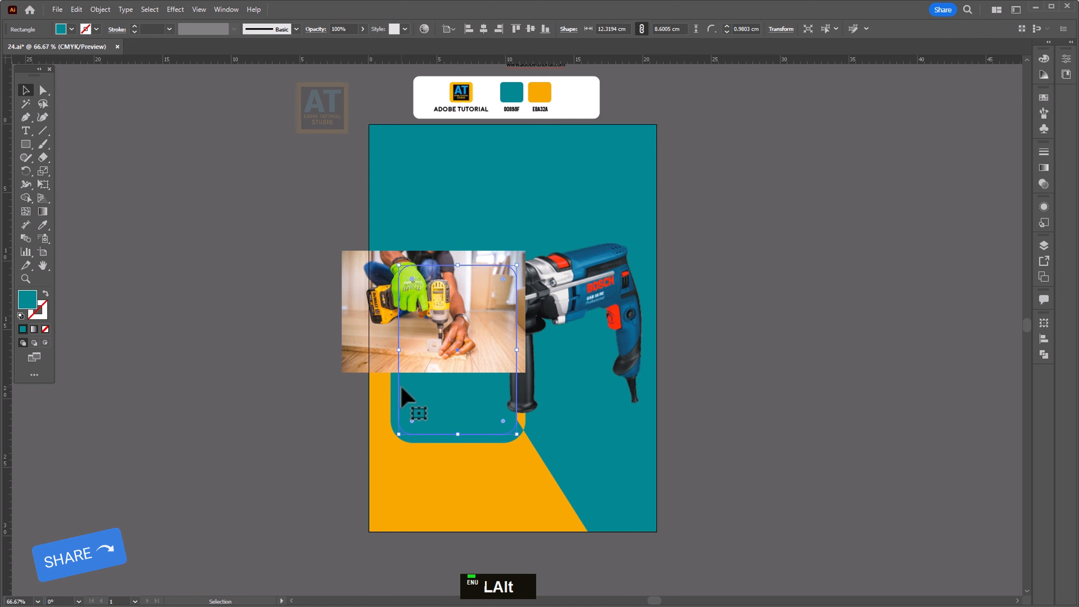
pyautogui.hotkey('ctrl', 'shift', ']')
pyautogui.keyDown('shift'); pyautogui.click(363, 294); pyautogui.keyUp('shift')
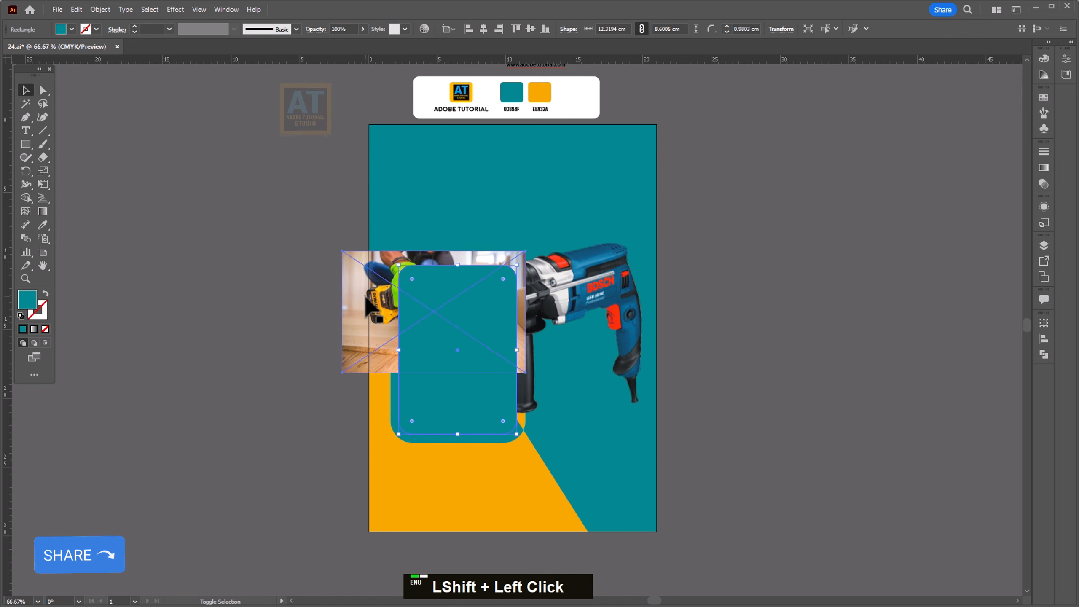
pyautogui.rightClick(442, 303)
pyautogui.click(495, 473)
# Step: Enlarge and reposition the photo inside the clipping mask so it fills the rounded frame
pyautogui.scroll(2, 465, 317)
pyautogui.doubleClick(446, 310)
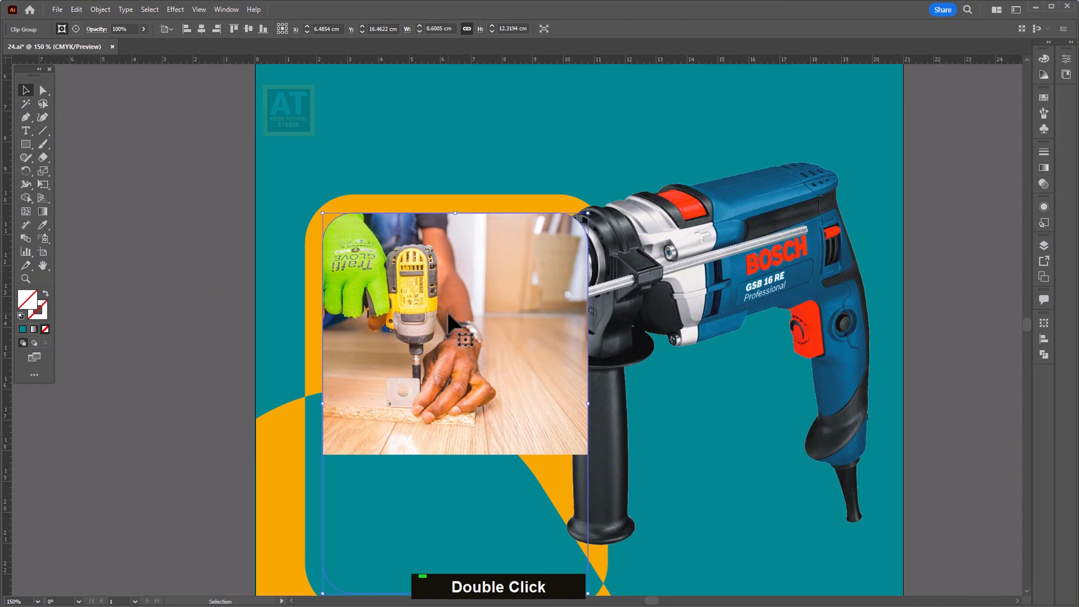
pyautogui.moveTo(447, 310); pyautogui.dragTo(433, 234)
pyautogui.scroll(-1, 429, 265)
pyautogui.moveTo(470, 288); pyautogui.dragTo(614, 382)
pyautogui.moveTo(372, 291); pyautogui.dragTo(347, 306)
pyautogui.doubleClick(794, 313)
# Step: Enlarge the clipped photo to fill the rounded frame, and apply a Multiply drop shadow at 75% opacity to the orange and teal frame pieces
pyautogui.moveTo(617, 216); pyautogui.dragTo(692, 357)
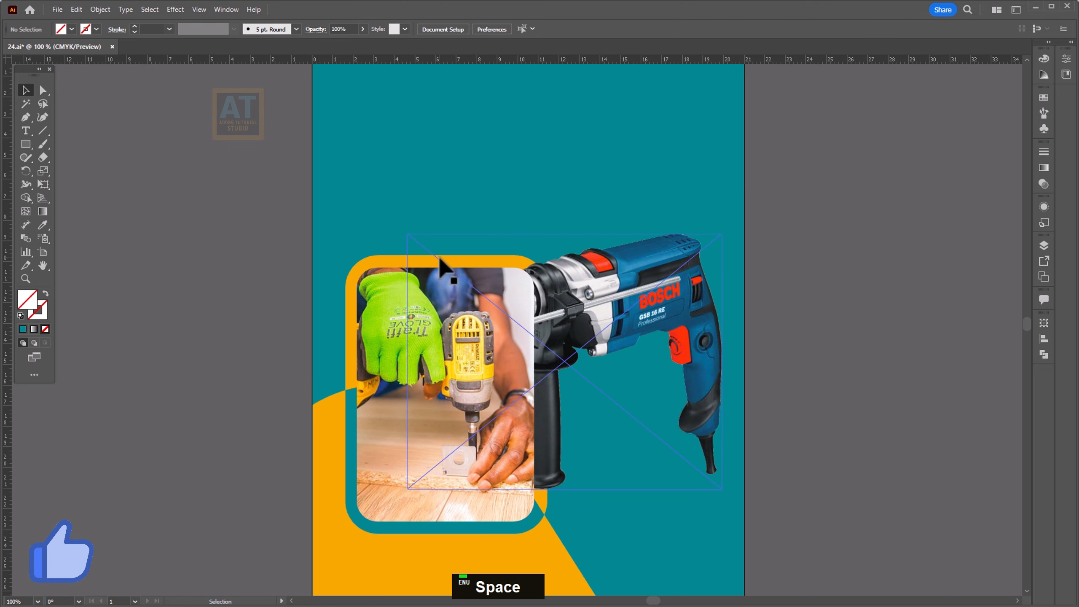
pyautogui.click(378, 267)
pyautogui.keyDown('shift'); pyautogui.click(348, 416); pyautogui.keyUp('shift')
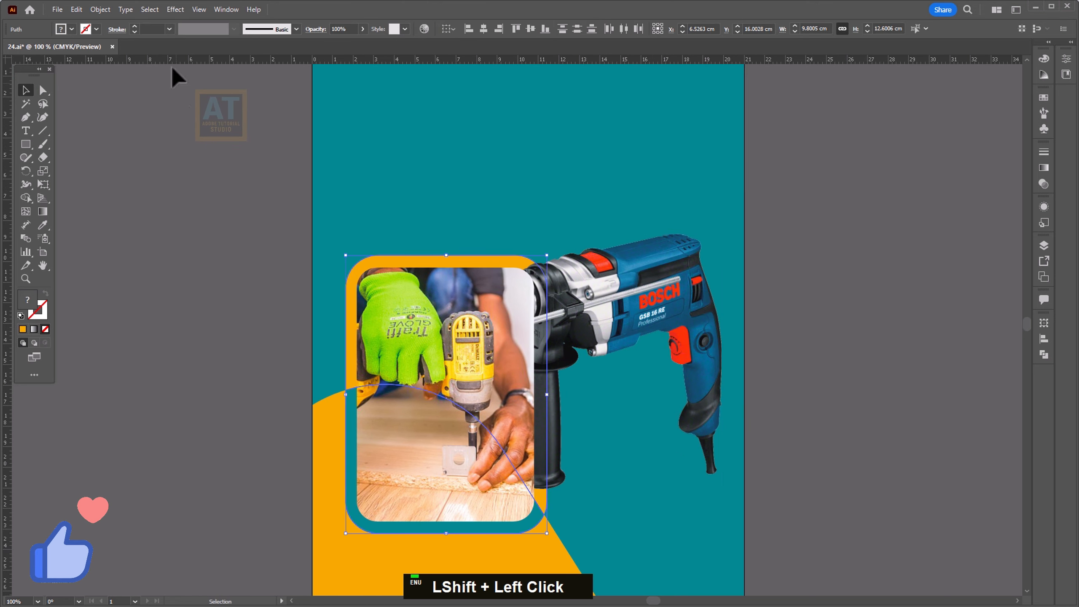
pyautogui.click(175, 9)
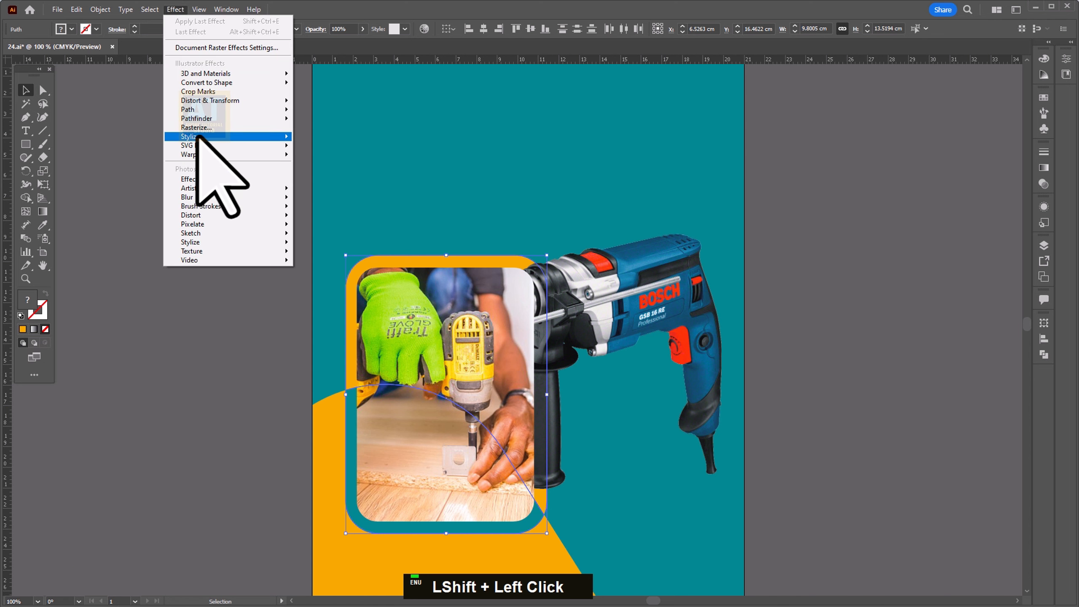
pyautogui.moveTo(221, 137)
pyautogui.click(329, 138)
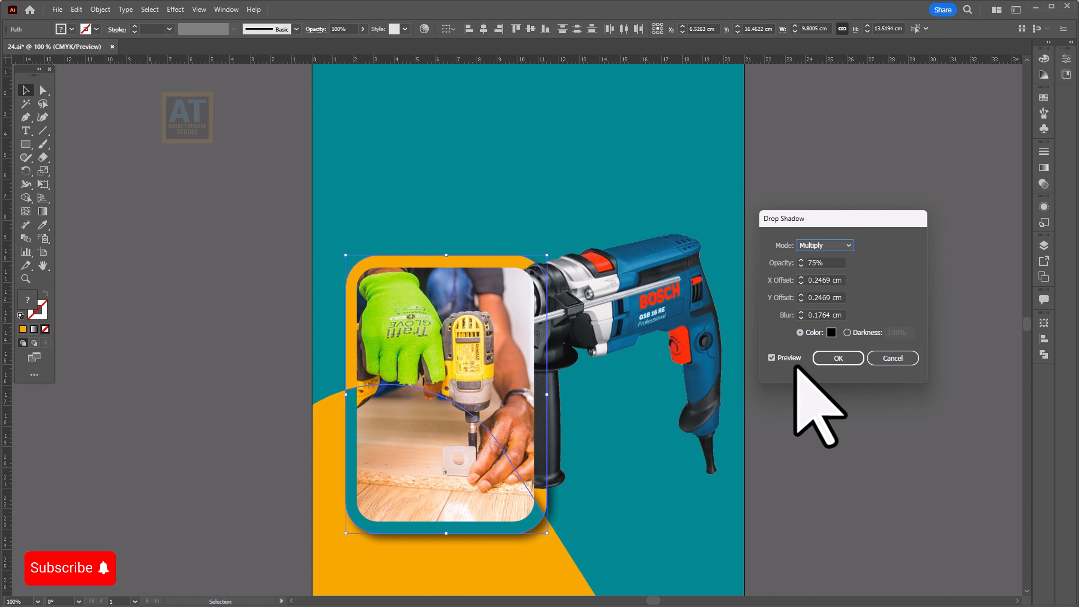
pyautogui.click(838, 358)
# Step: Bring the drill image to the front and reposition it so its bit overlaps the framed photo
pyautogui.doubleClick(669, 300)
pyautogui.rightClick(669, 300)
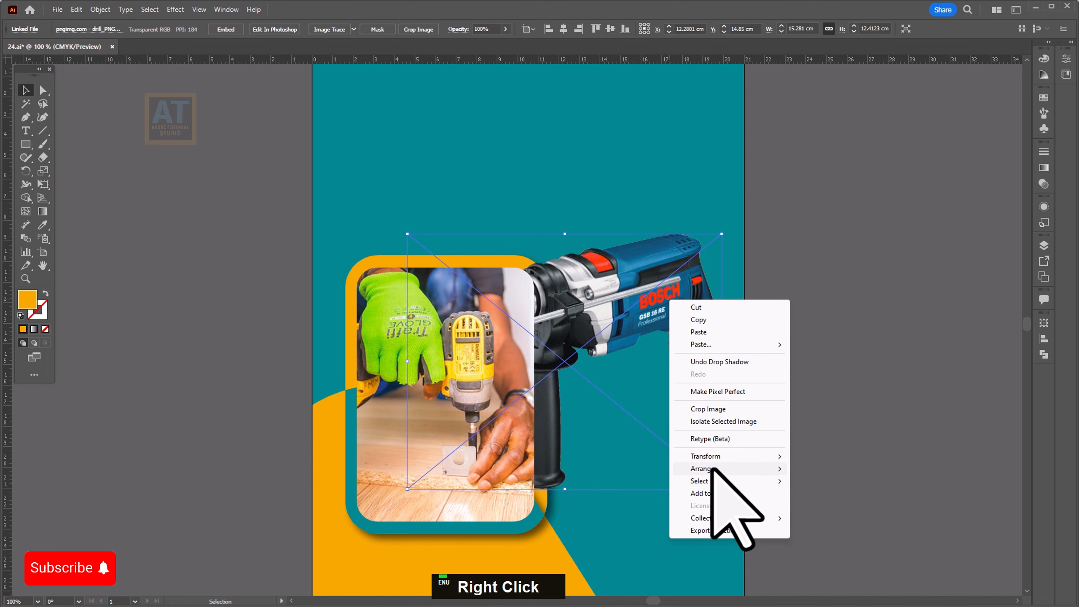
pyautogui.moveTo(713, 468)
pyautogui.click(848, 436)
pyautogui.moveTo(661, 332); pyautogui.dragTo(683, 320)
pyautogui.press('space')
pyautogui.scroll(-2, 397, 258)
pyautogui.doubleClick(693, 408)
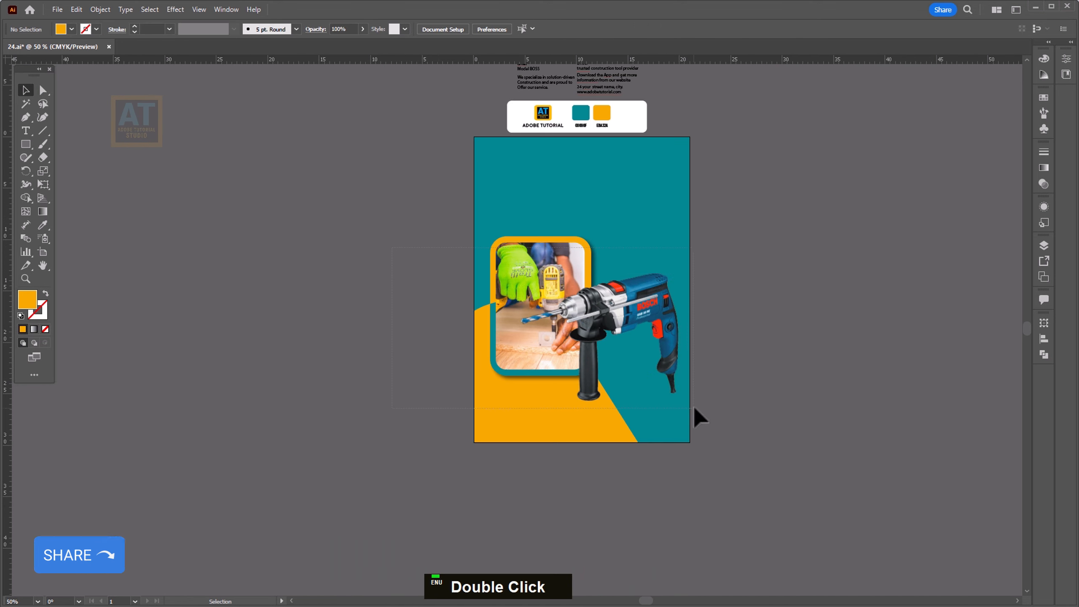
pyautogui.moveTo(695, 408); pyautogui.dragTo(623, 405)
pyautogui.moveTo(581, 344); pyautogui.dragTo(584, 323)
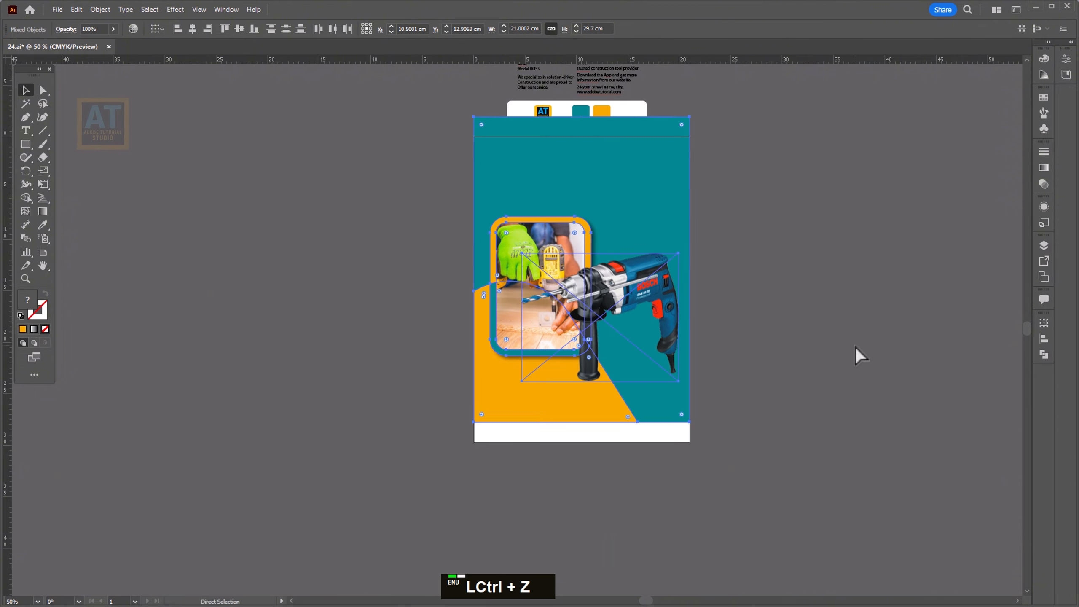
pyautogui.hotkey('ctrl', 'z')
# Step: Scale the drill image down to about 12.3 by 10 cm and move it up beside the framed photo
pyautogui.press('space')
pyautogui.scroll(4, 609, 325)
pyautogui.scroll(-2, 610, 329)
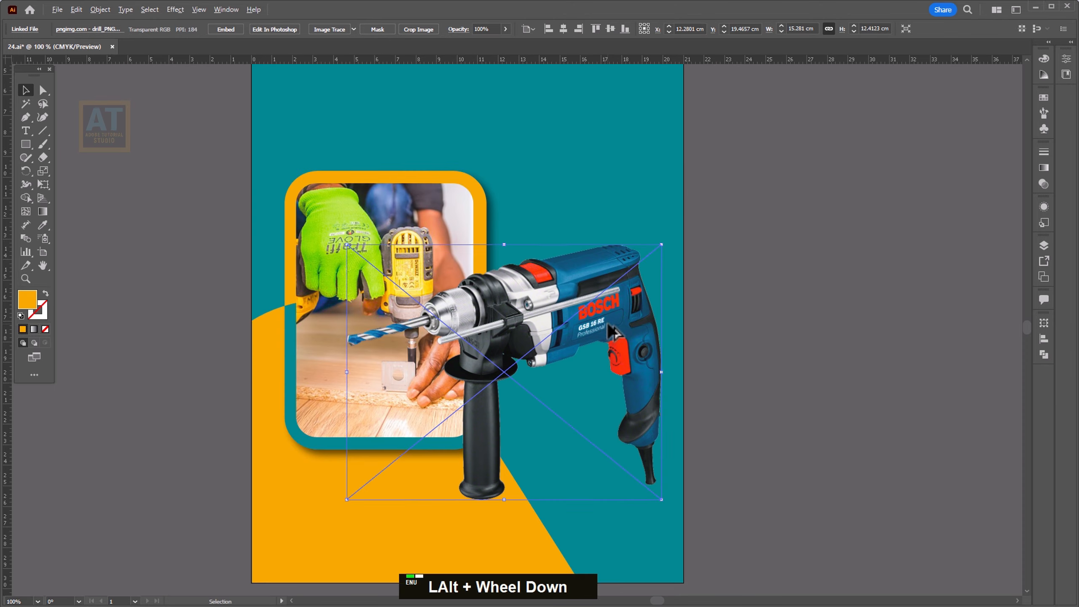
pyautogui.press('space')
pyautogui.moveTo(559, 486); pyautogui.dragTo(530, 432)
pyautogui.moveTo(516, 306); pyautogui.dragTo(548, 264)
# Step: Apply the Drop Shadow effect to the drill image
pyautogui.click(150, 9)
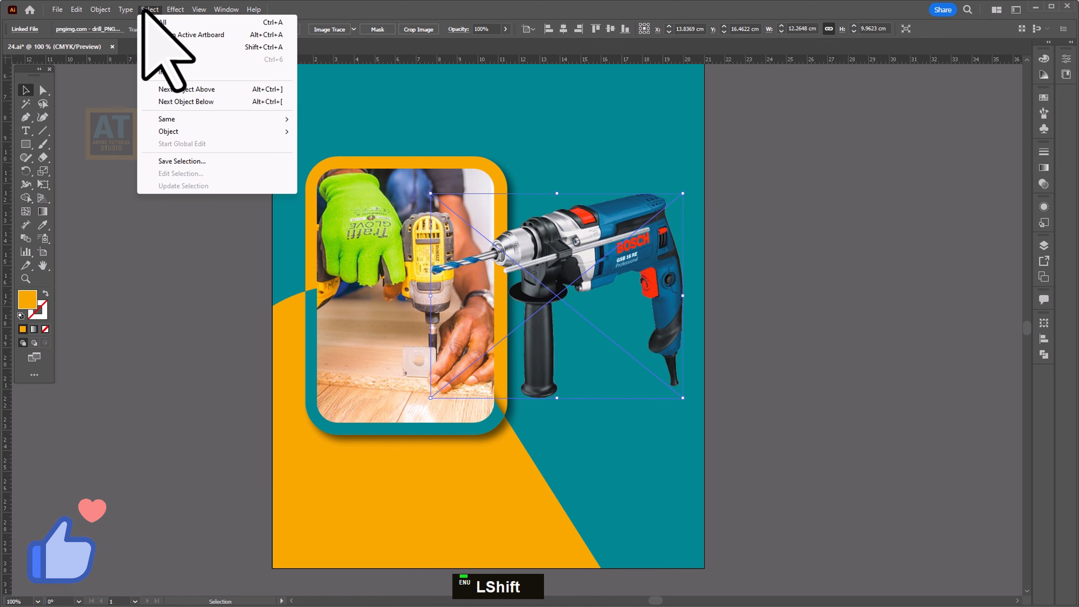
pyautogui.click(175, 10)
pyautogui.click(838, 368)
pyautogui.scroll(-2, 669, 311)
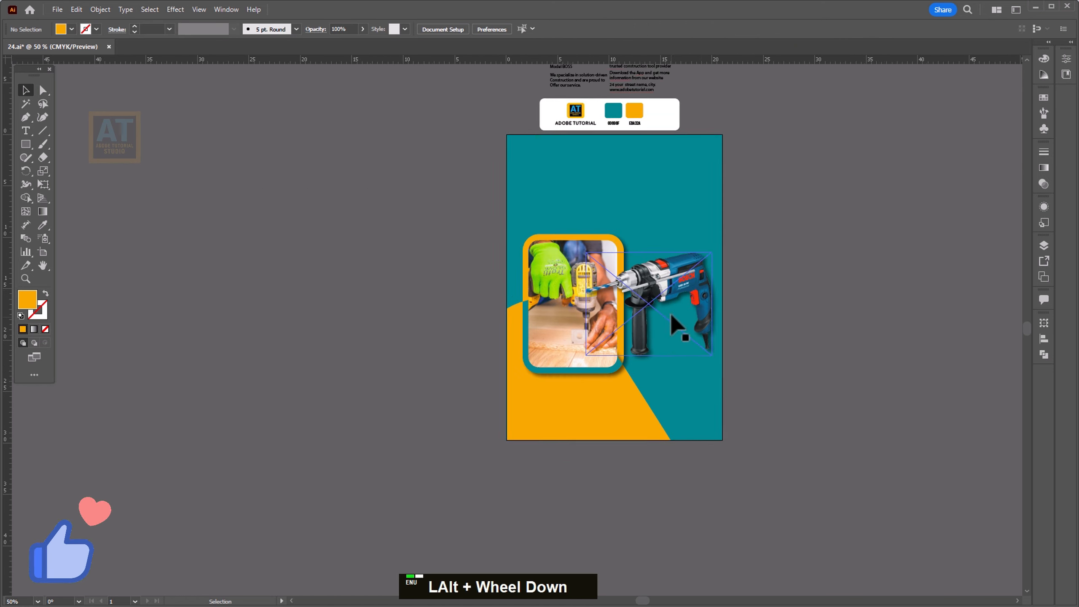
pyautogui.scroll(2, 648, 385)
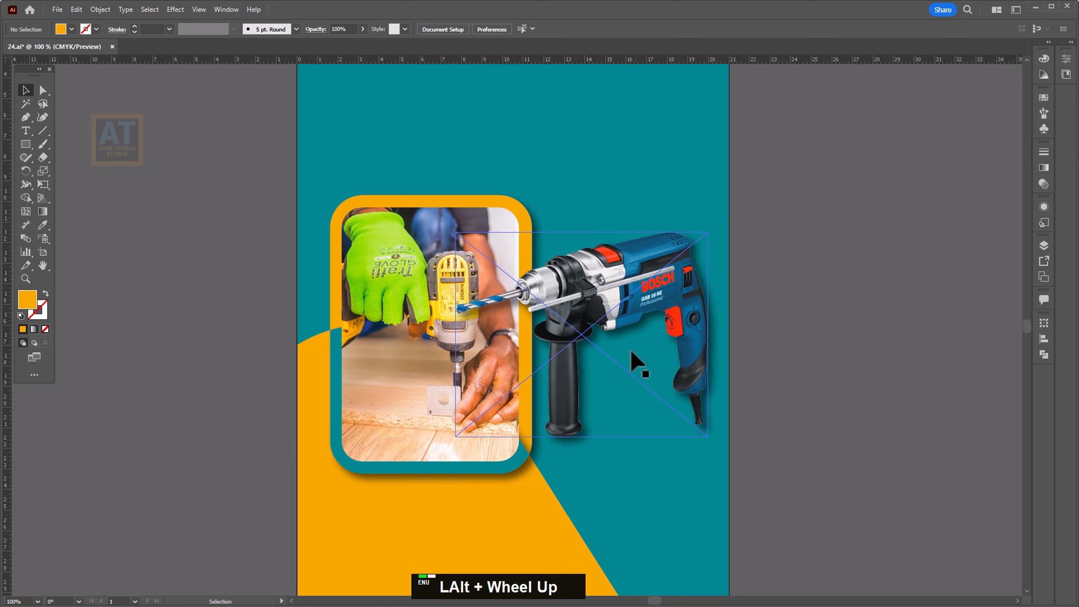
# Step: Move the "driler Model BOSS" text onto the upper poster, bring it to the front and enlarge it to about 71 px
pyautogui.moveTo(631, 362); pyautogui.dragTo(655, 454)
pyautogui.moveTo(518, 163); pyautogui.dragTo(513, 325)
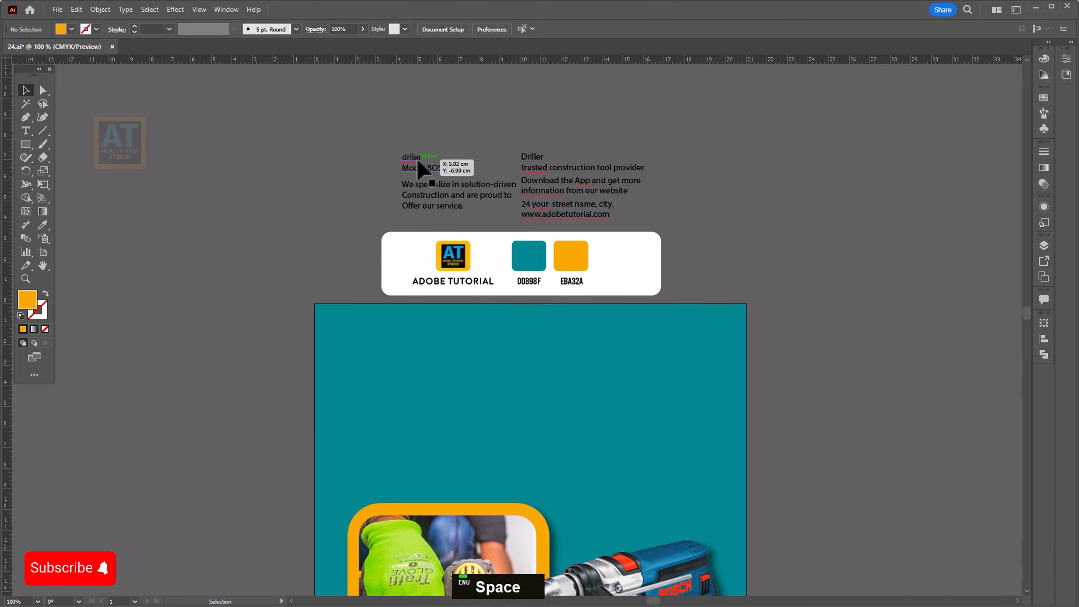
pyautogui.moveTo(432, 373); pyautogui.dragTo(432, 374)
pyautogui.hotkey('ctrl', 'shift', ']')
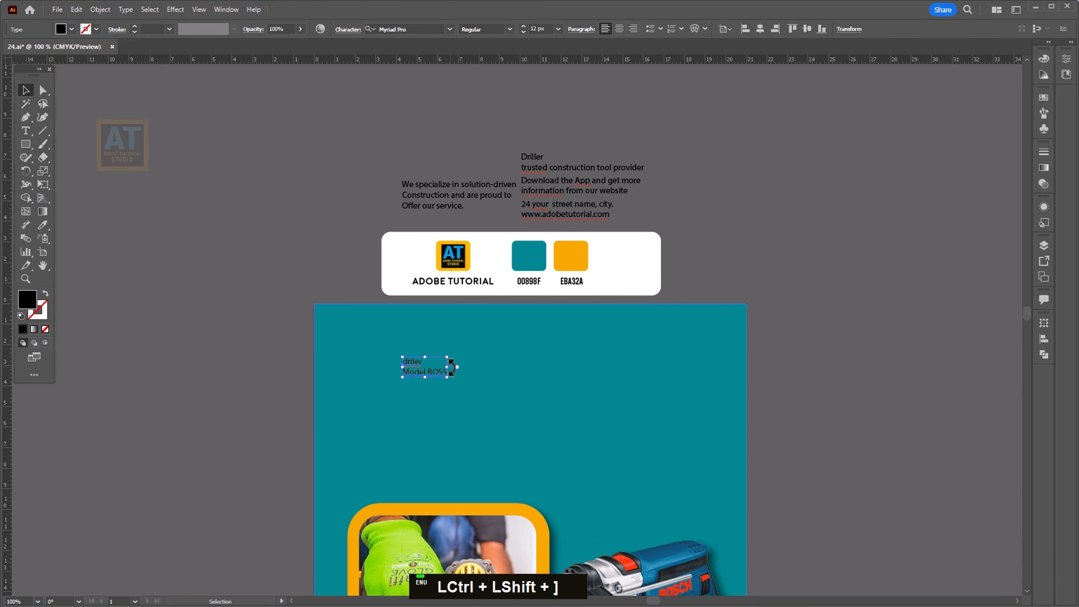
pyautogui.moveTo(691, 478); pyautogui.dragTo(691, 478)
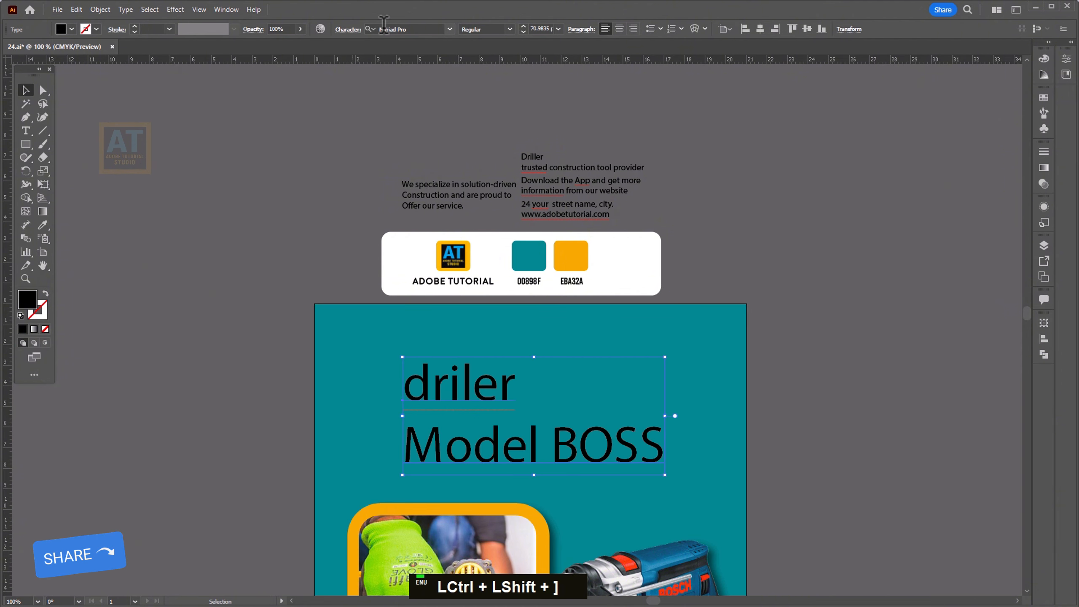
# Step: Format the "driler Model BOSS" heading in Mont Bold, all caps, with a white fill
pyautogui.write('mont')
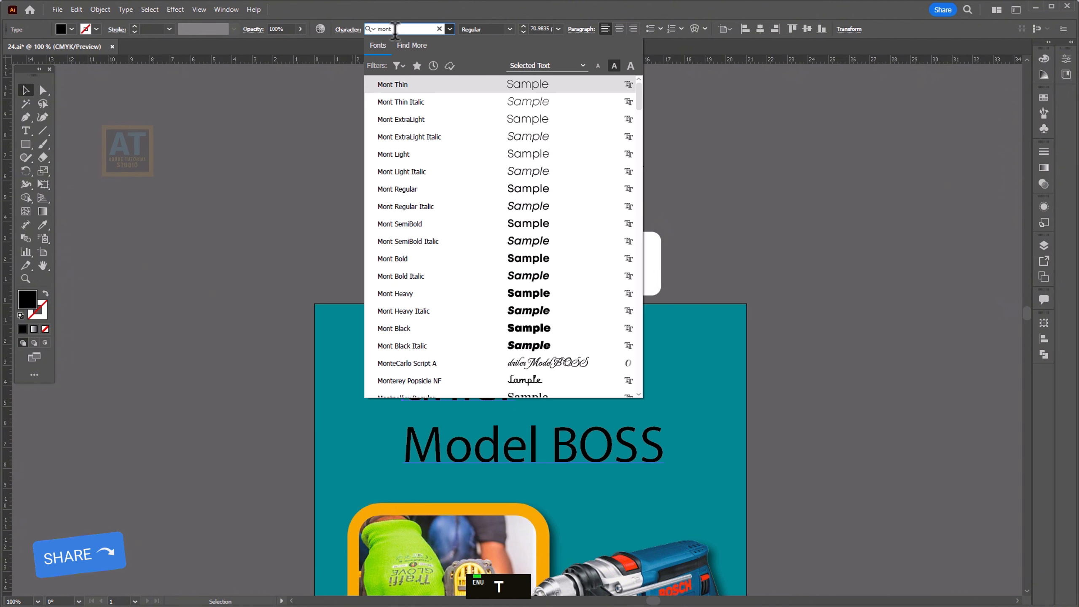
pyautogui.click(408, 259)
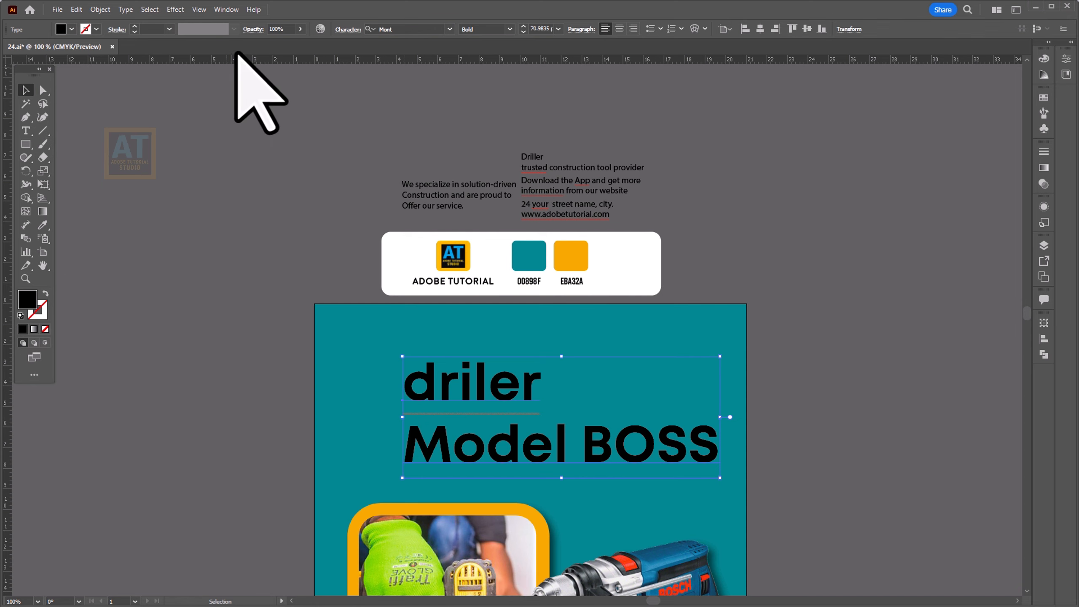
pyautogui.click(347, 30)
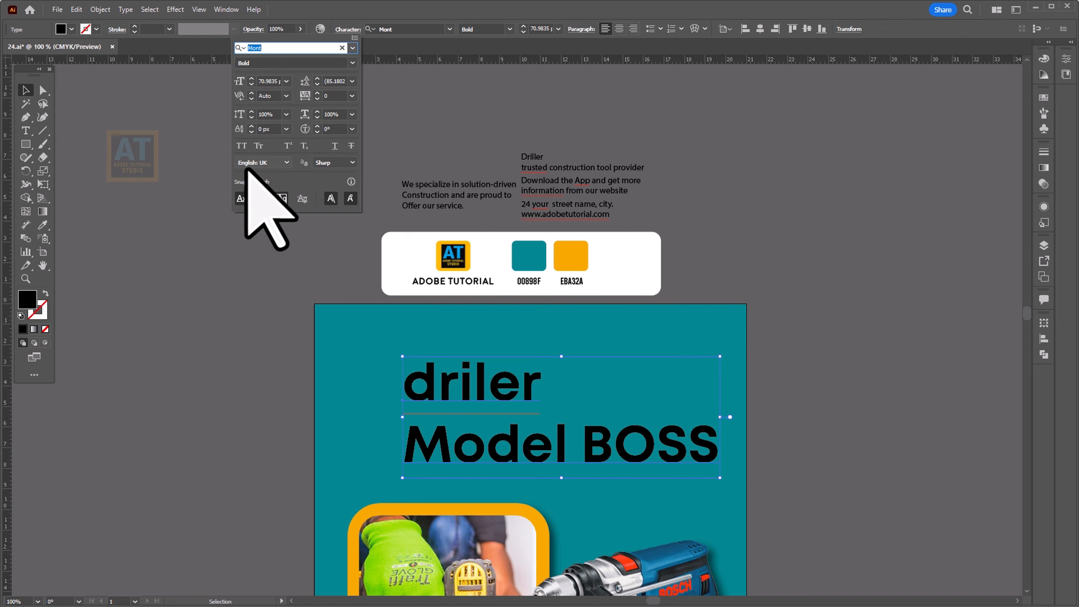
pyautogui.click(241, 146)
pyautogui.doubleClick(67, 30)
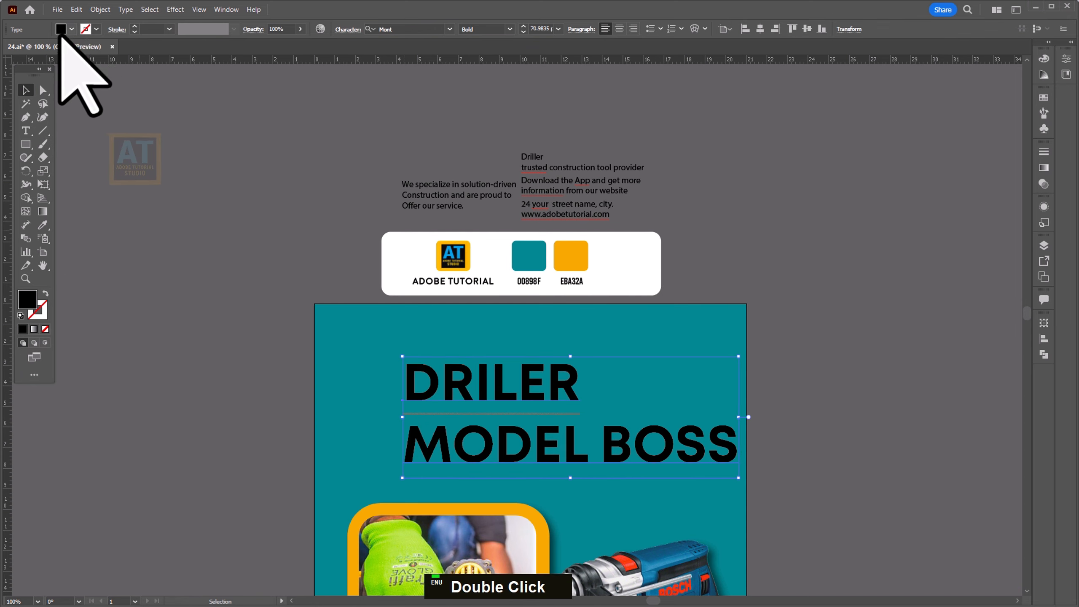
pyautogui.click(16, 48)
pyautogui.press('Escape')
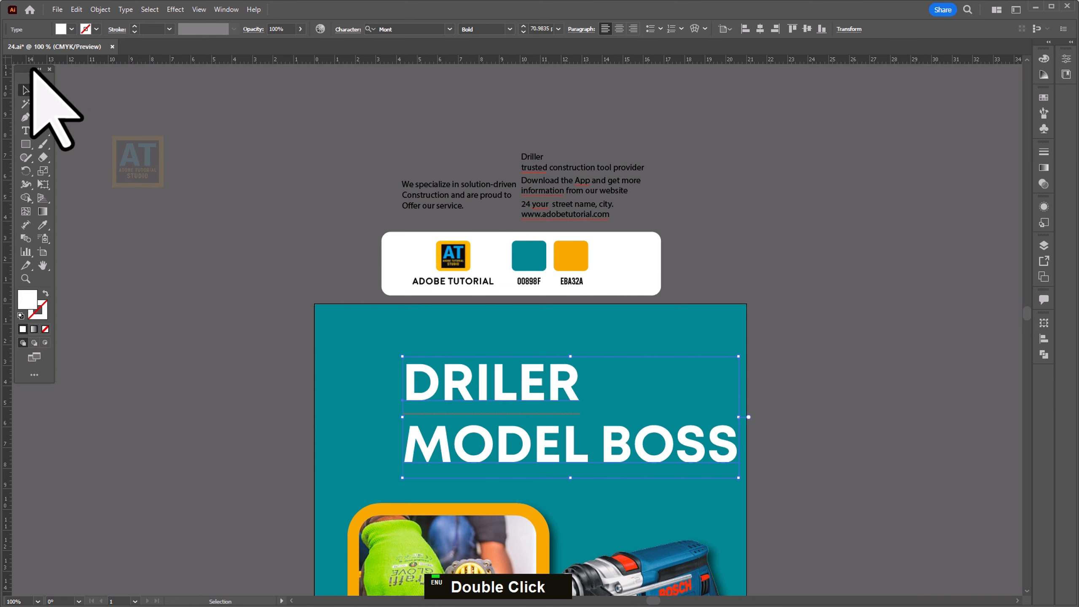
# Step: Reduce the heading to about 49 px and position it in the teal area above the framed photo
pyautogui.hotkey('ctrl', '0')
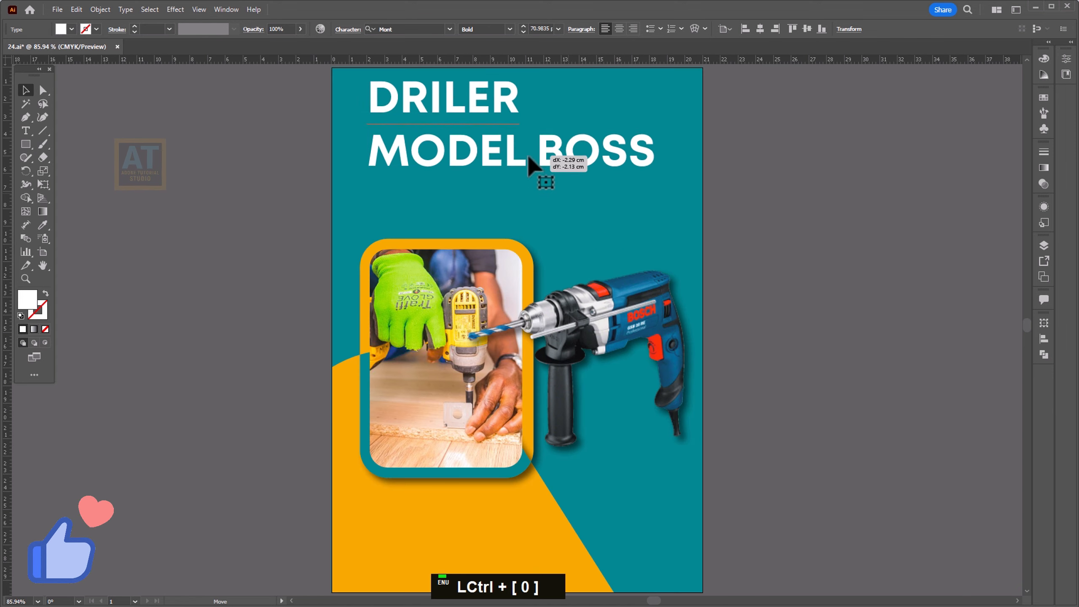
pyautogui.press('space')
pyautogui.moveTo(524, 152); pyautogui.dragTo(537, 228)
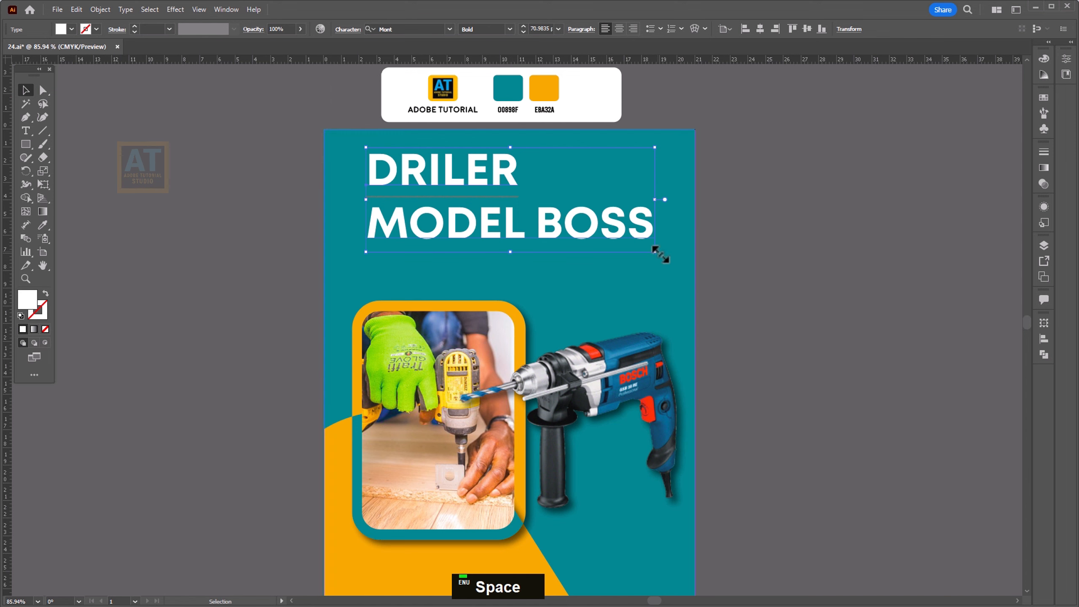
pyautogui.moveTo(659, 254); pyautogui.dragTo(564, 245)
pyautogui.moveTo(531, 210); pyautogui.dragTo(538, 240)
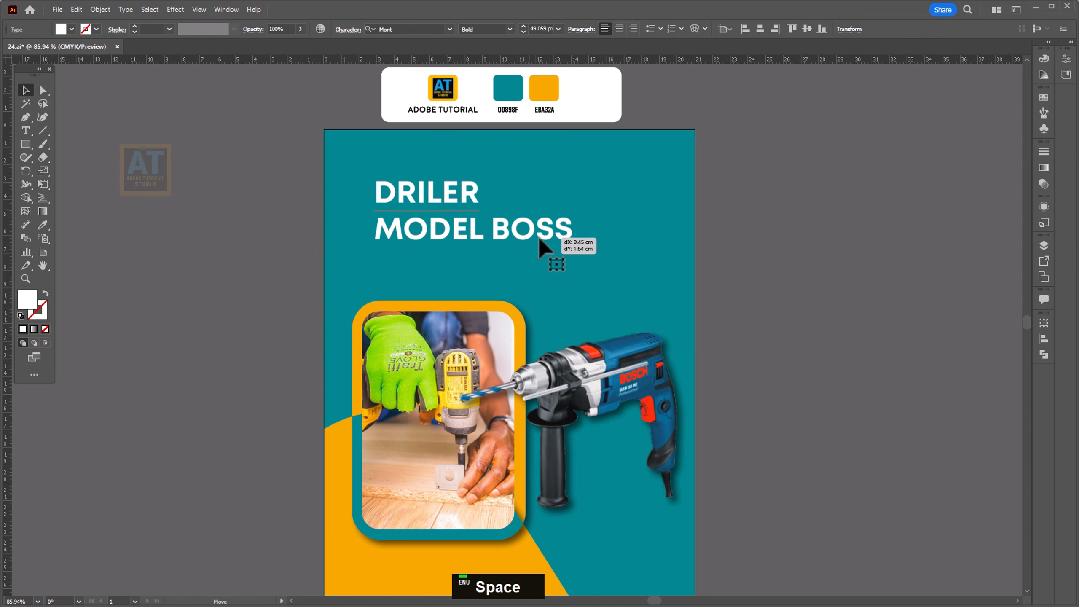
# Step: Change the heading's first line to the 28 Days Later font and correct its spelling to "DRILLER"
pyautogui.press('t')
pyautogui.moveTo(379, 188); pyautogui.dragTo(499, 194)
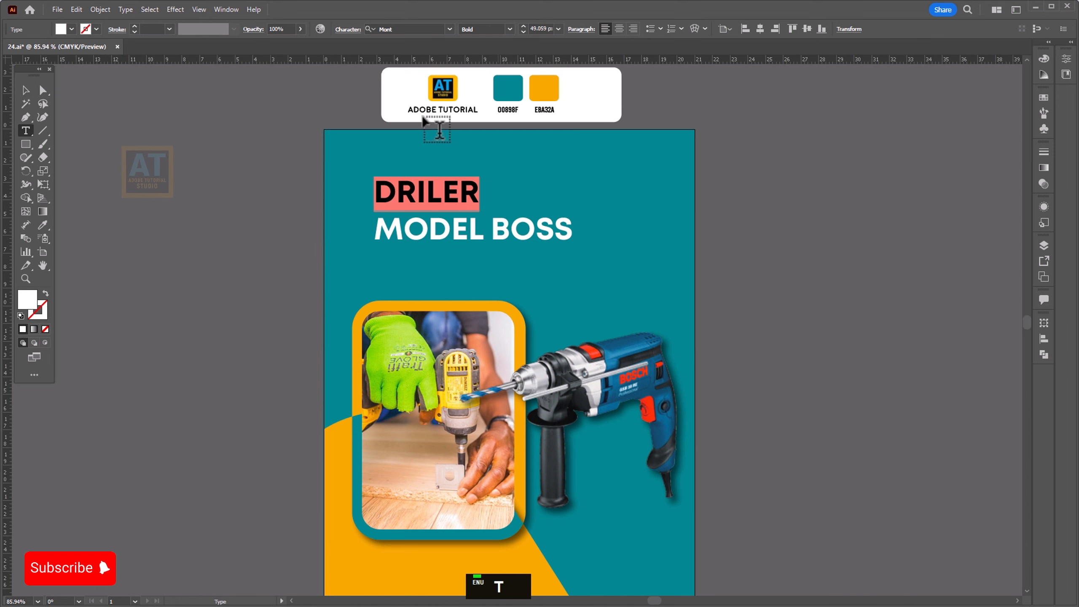
pyautogui.click(448, 29)
pyautogui.click(536, 105)
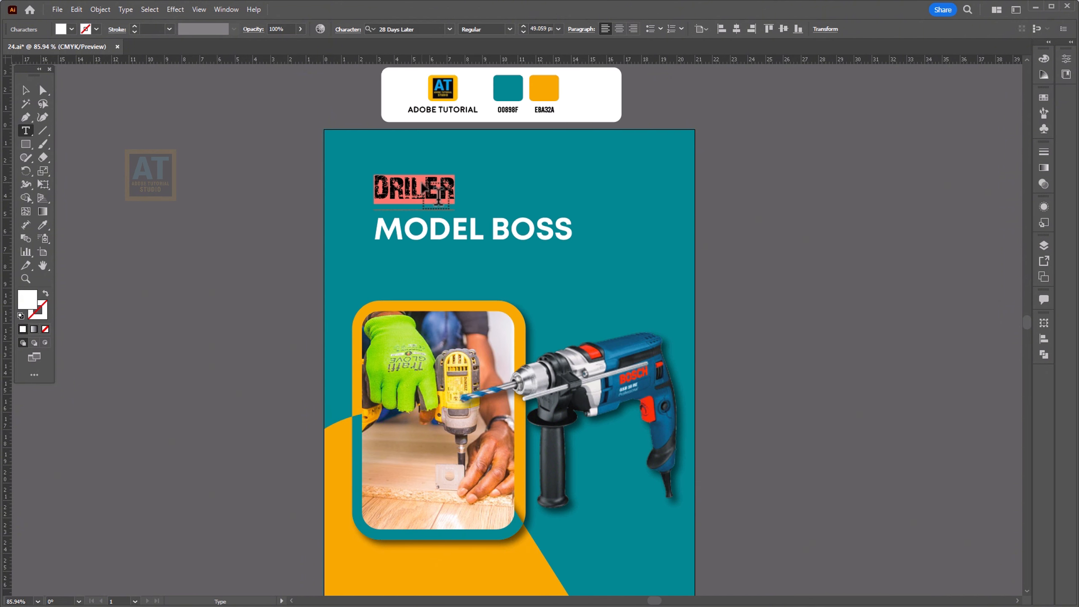
pyautogui.write('L')
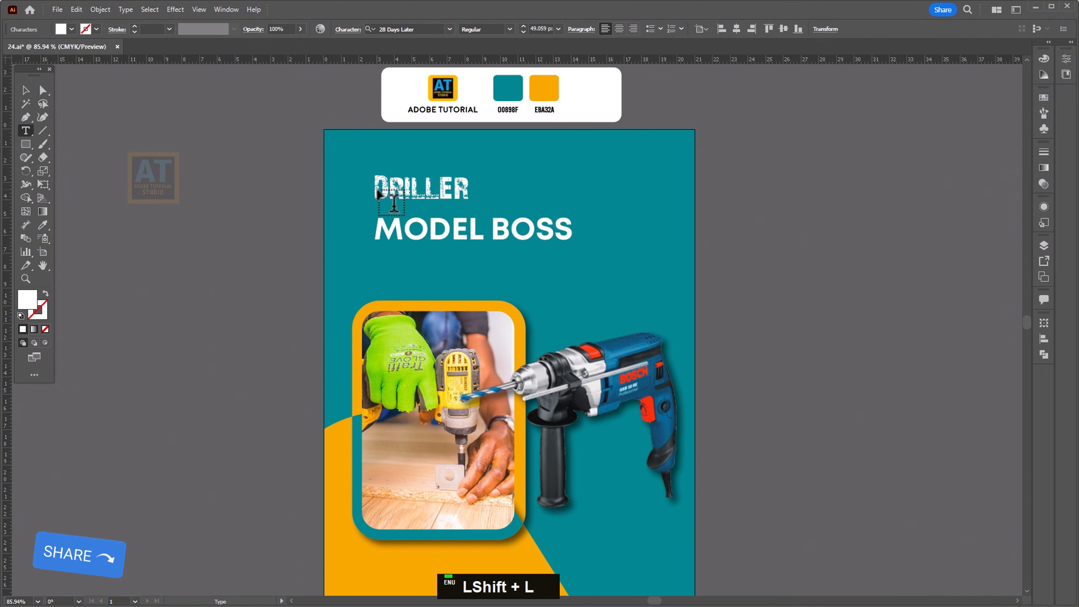
# Step: Set the word "DRILLER" to 144 px and color it with the orange EBA32A swatch
pyautogui.moveTo(380, 194); pyautogui.dragTo(552, 195)
pyautogui.scroll(10, 523, 27)
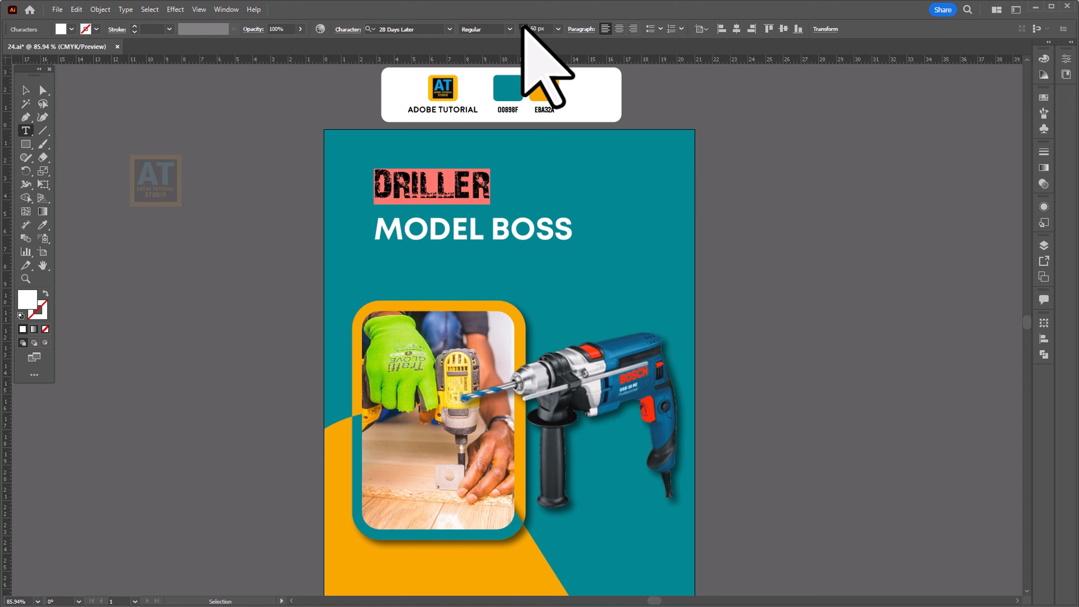
pyautogui.scroll(20, 524, 28)
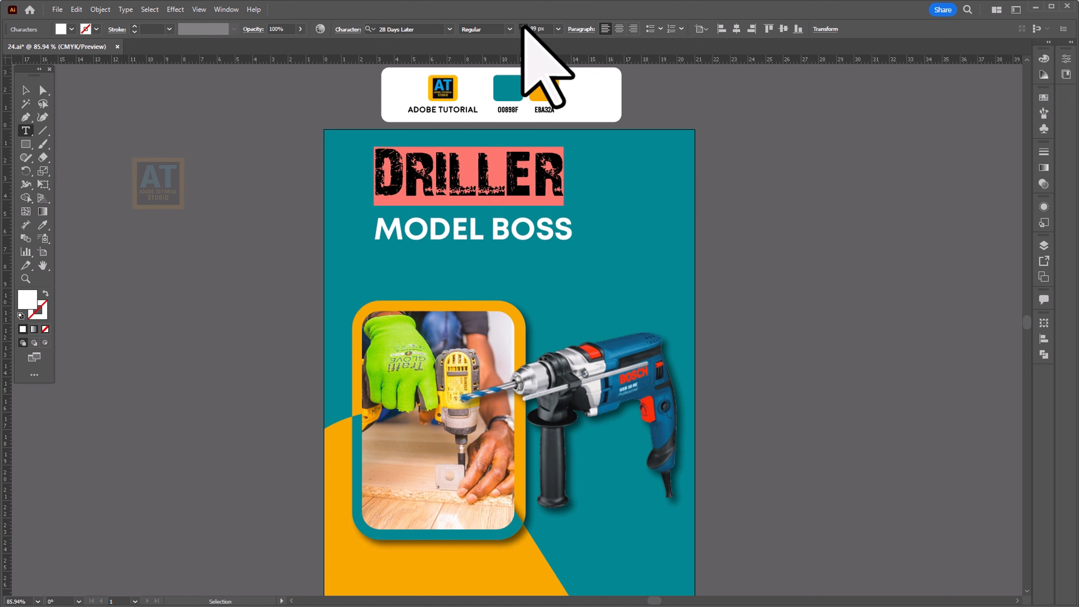
pyautogui.scroll(20, 523, 27)
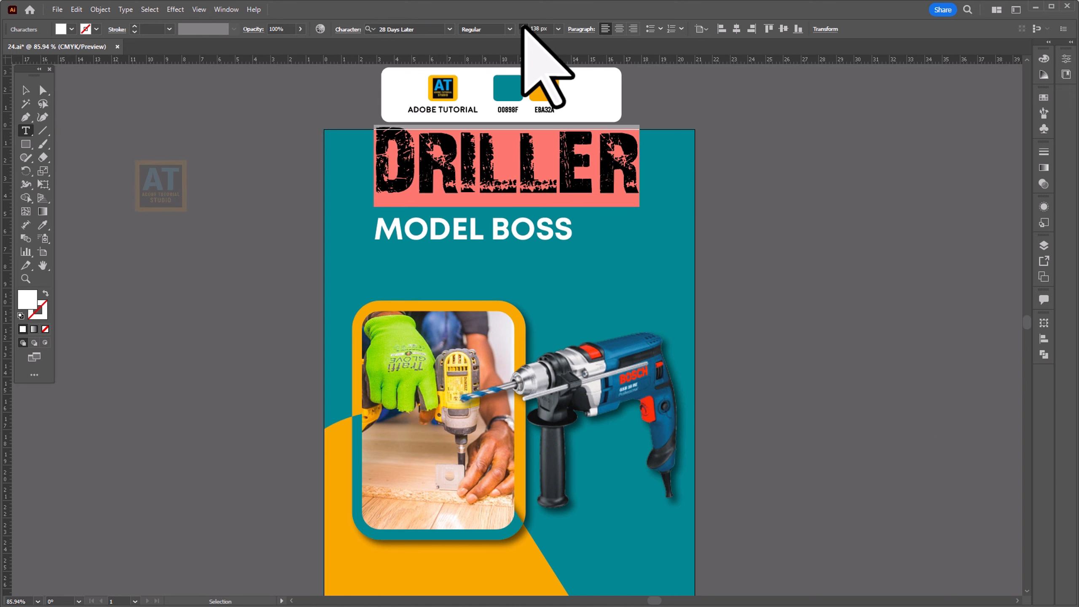
pyautogui.scroll(6, 523, 28)
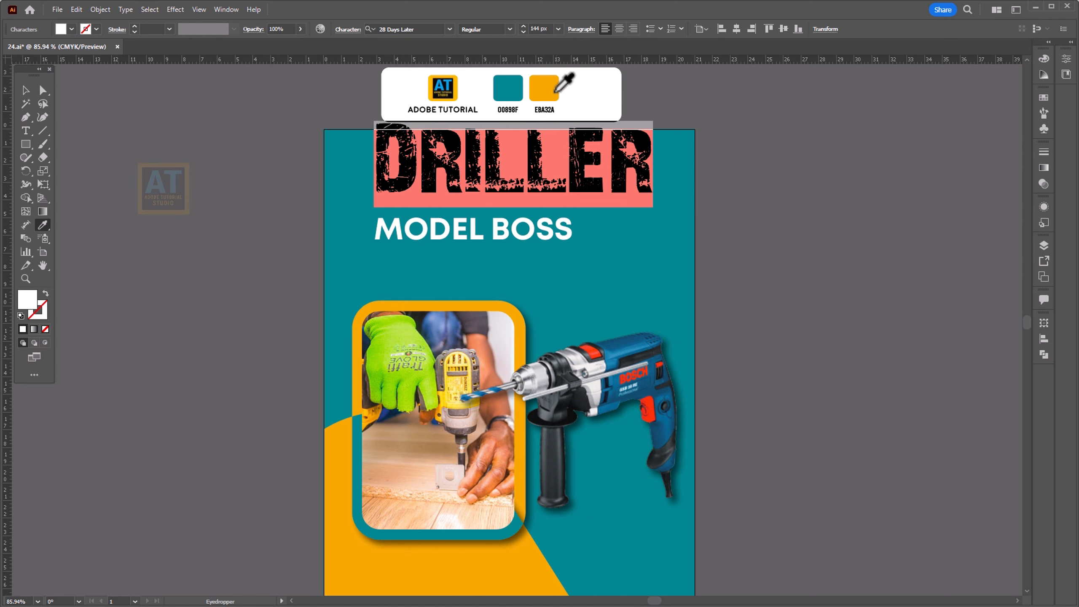
pyautogui.click(555, 91)
pyautogui.click(24, 90)
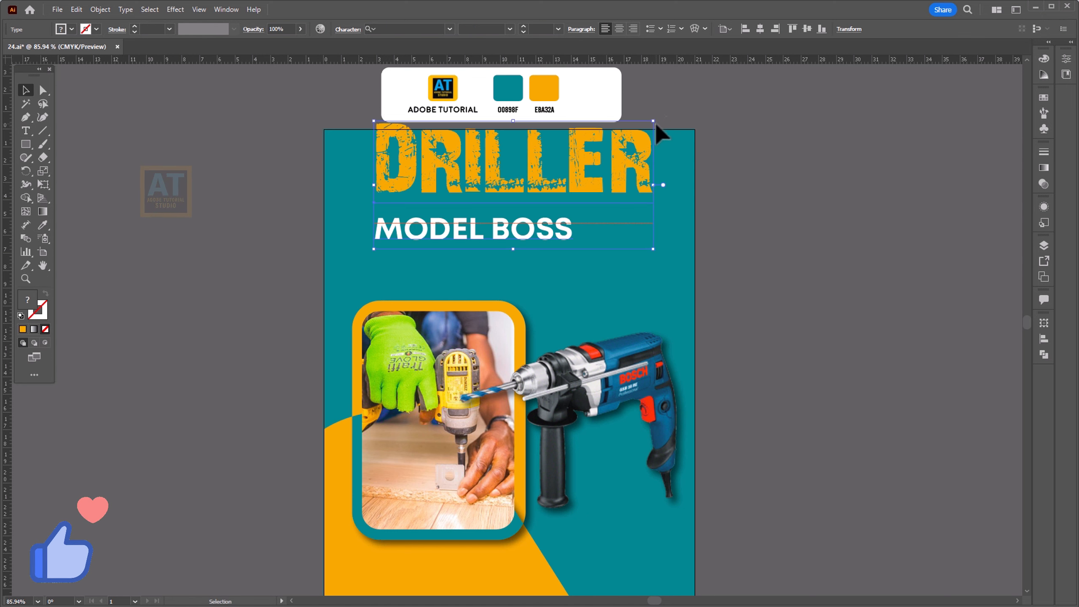
# Step: Scale the two-line heading down to fit within the poster and tighten its line spacing
pyautogui.moveTo(654, 121); pyautogui.dragTo(613, 149)
pyautogui.hotkey('alt', 'Up')
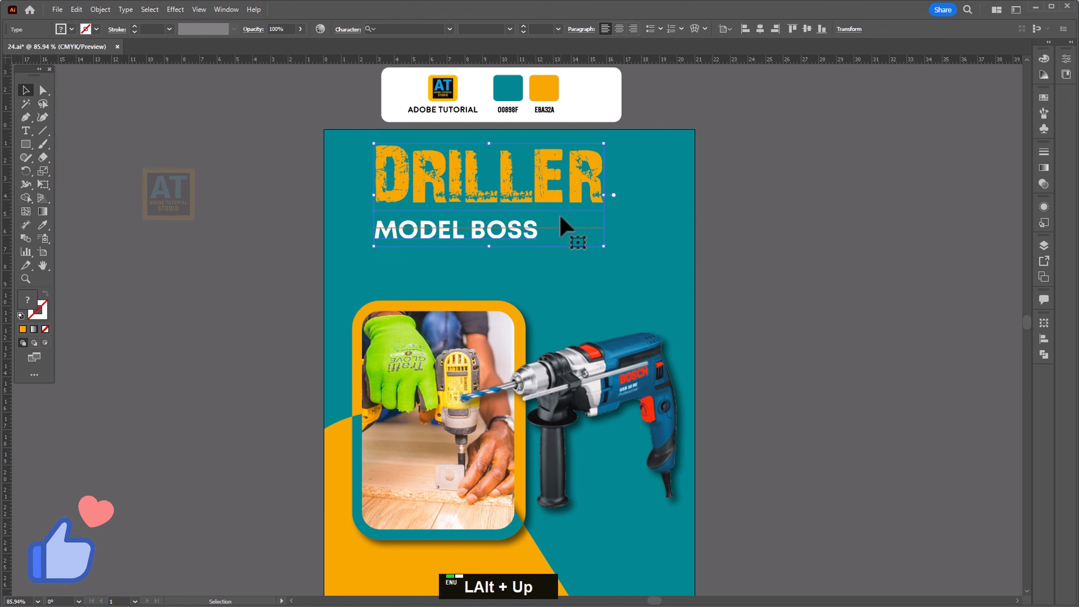
pyautogui.moveTo(581, 195); pyautogui.dragTo(565, 236)
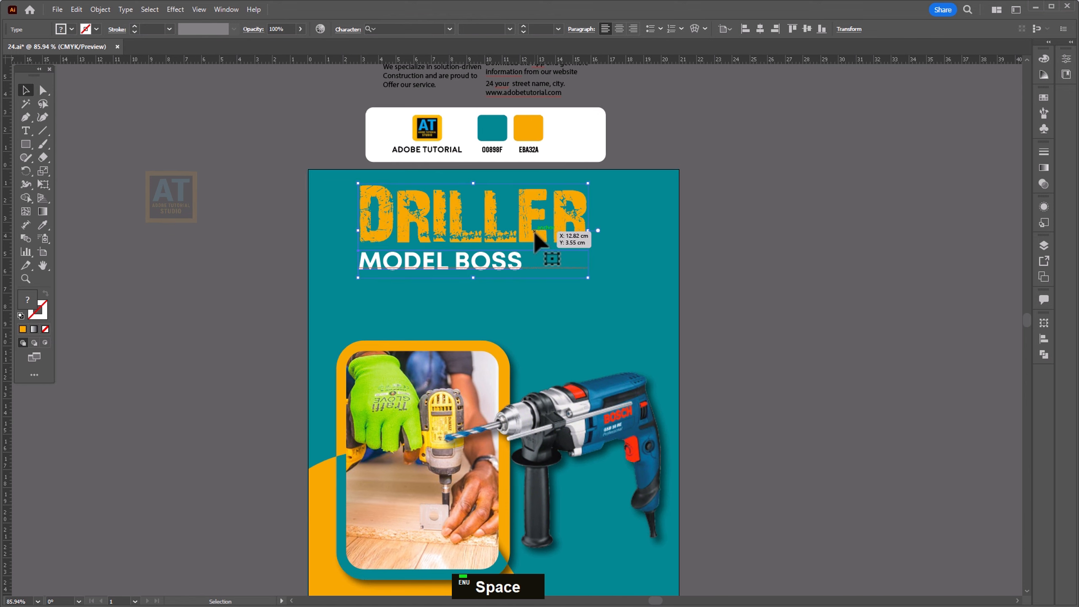
# Step: Apply the same drop shadow effect to the "DRILLER MODEL BOSS" heading
pyautogui.click(175, 8)
pyautogui.click(179, 20)
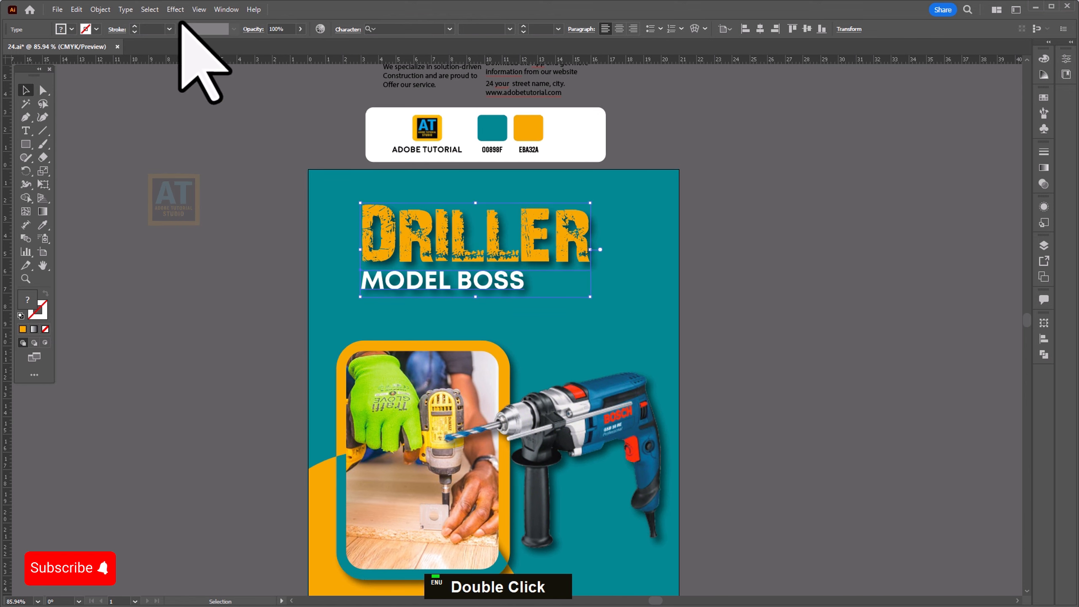
pyautogui.doubleClick(798, 317)
# Step: Move the "We specialize in solution-driven" paragraph below the heading, bring it to the front and copy the "MODEL BOSS" text style onto it
pyautogui.moveTo(660, 226); pyautogui.dragTo(660, 290)
pyautogui.moveTo(413, 145); pyautogui.dragTo(413, 368)
pyautogui.hotkey('ctrl', 'shift', ']')
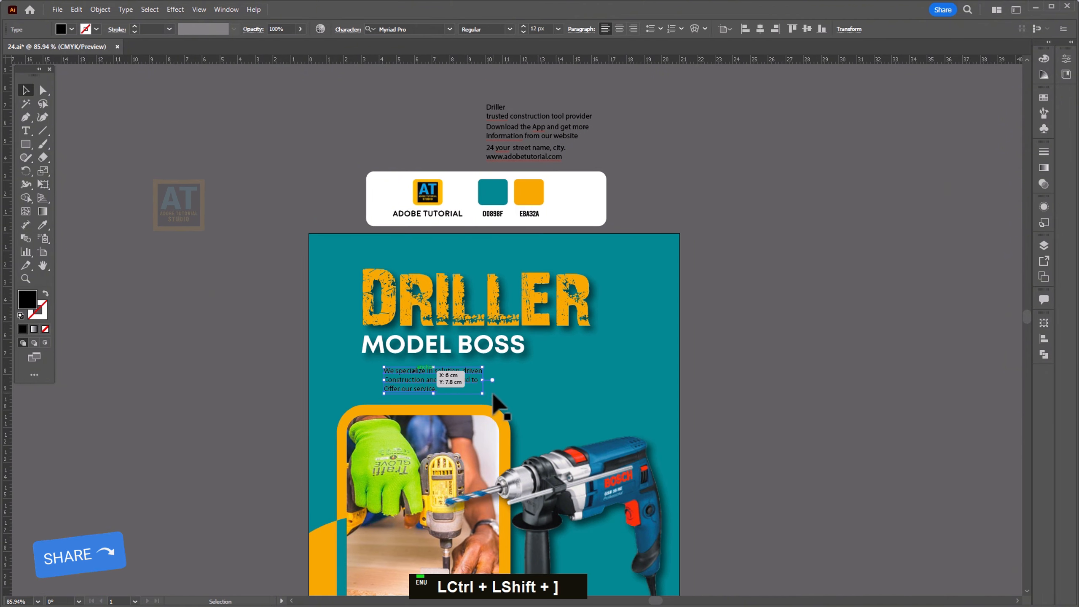
pyautogui.press('i')
pyautogui.click(510, 343)
pyautogui.click(25, 90)
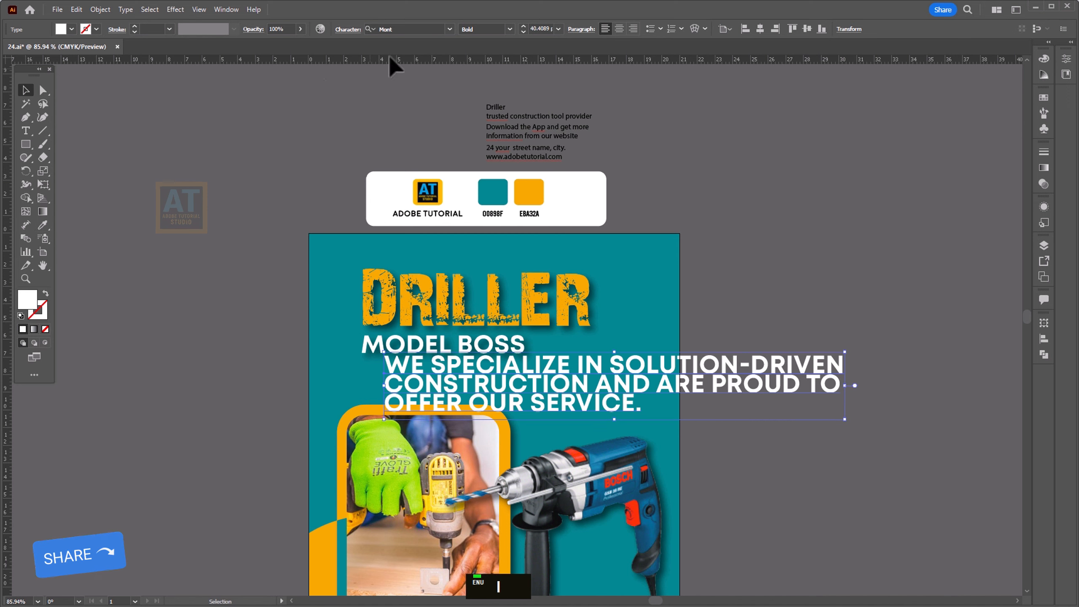
# Step: Set the paragraph to Regular weight and fit it below "MODEL BOSS" on two lines, broken after "CONSTRUCTION"
pyautogui.click(509, 29)
pyautogui.click(490, 115)
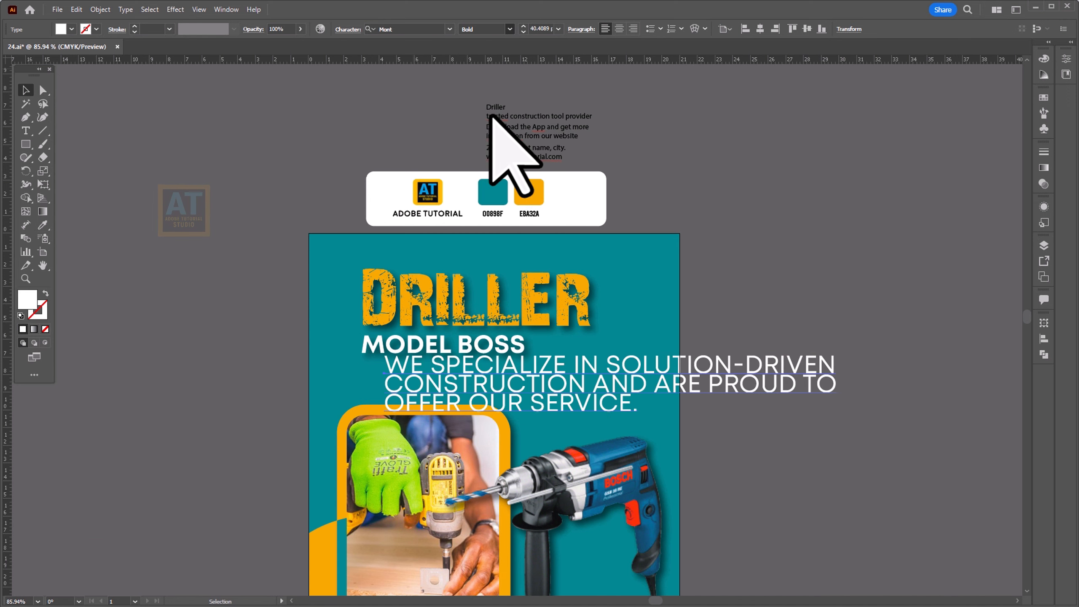
pyautogui.moveTo(837, 386); pyautogui.dragTo(477, 378)
pyautogui.press('t')
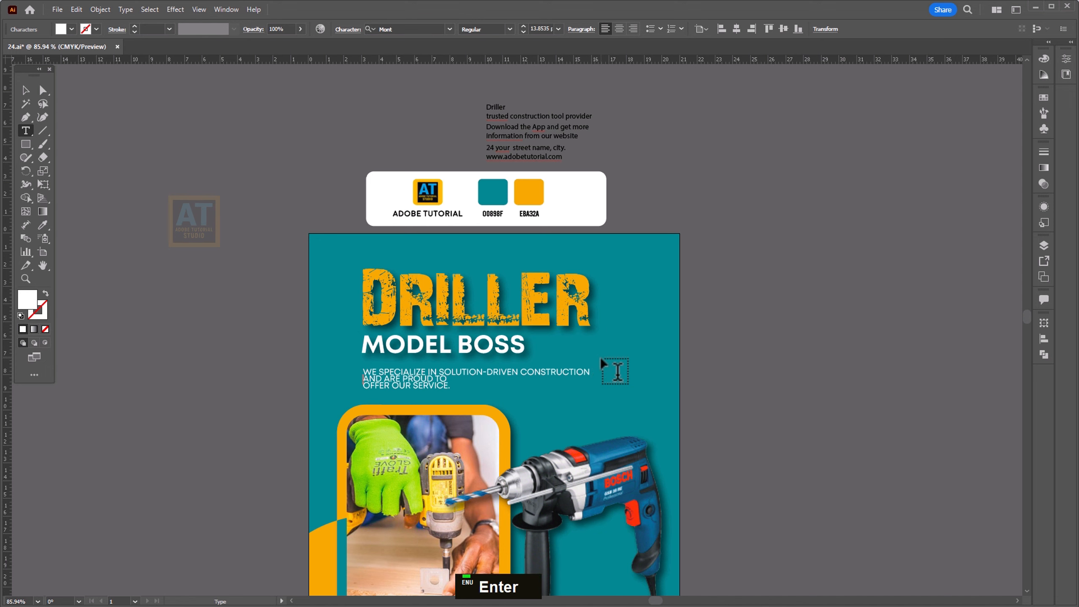
pyautogui.press('Delete')
# Step: Set the paragraph's leading to Auto and scale the text up to about 16.15 px
pyautogui.hotkey('ctrl', 'a')
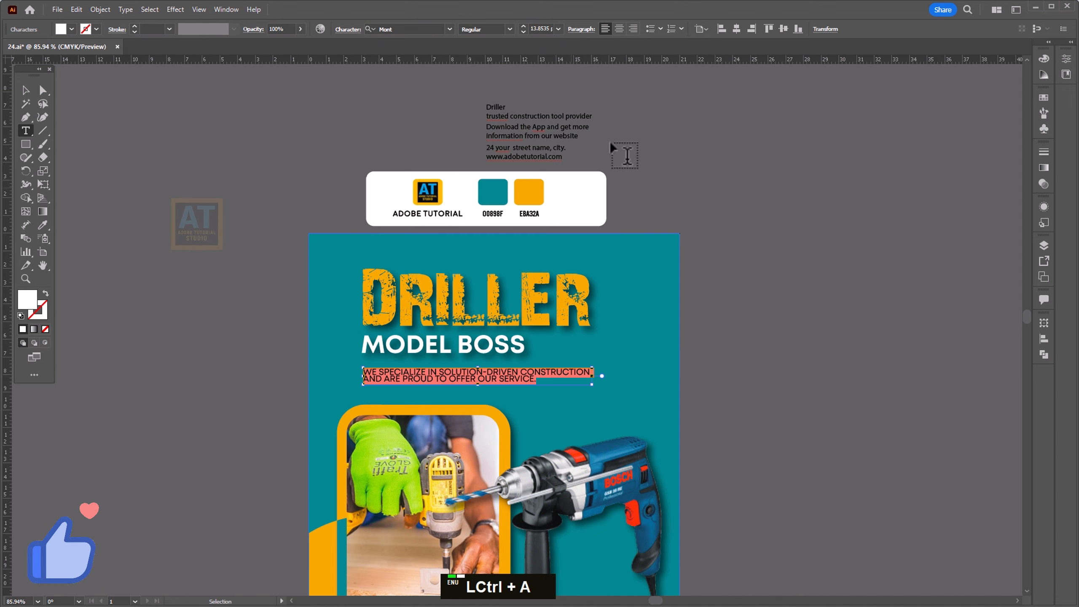
pyautogui.click(350, 31)
pyautogui.click(352, 80)
pyautogui.click(361, 111)
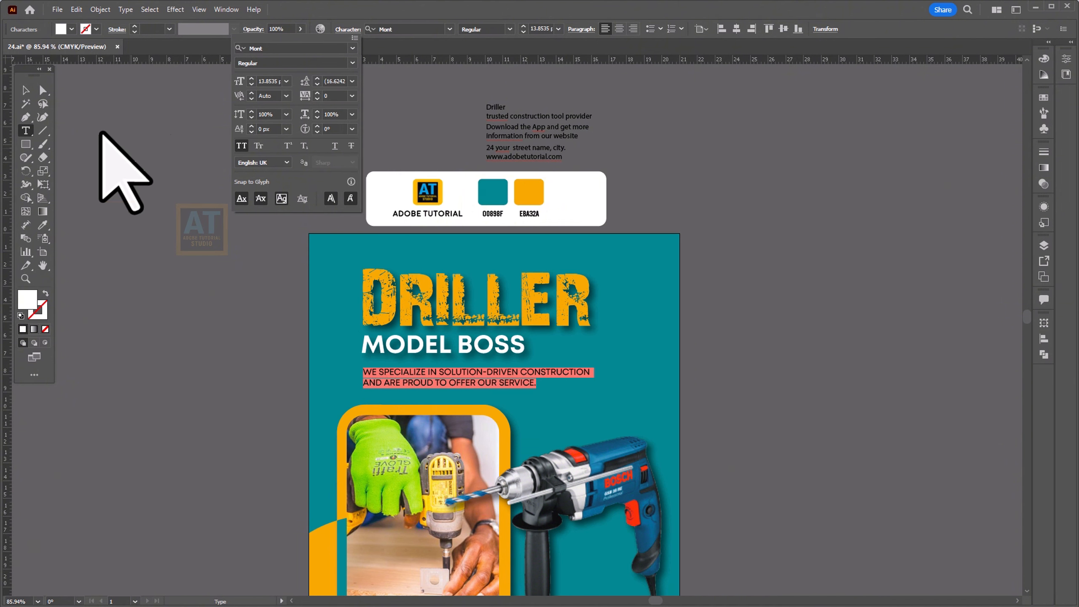
pyautogui.click(25, 89)
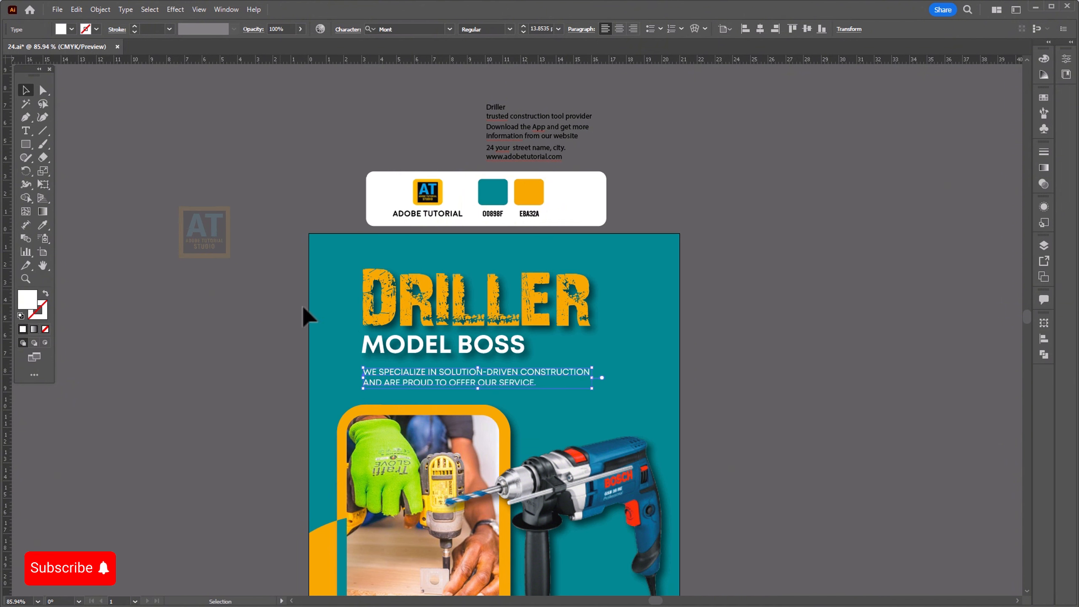
pyautogui.moveTo(588, 385); pyautogui.dragTo(635, 404)
# Step: Bring the remaining small text lines to the front beside the poster and copy the description paragraph's text style onto them
pyautogui.moveTo(765, 397); pyautogui.dragTo(673, 218)
pyautogui.click(455, 87)
pyautogui.hotkey('ctrl', 'shift', ']')
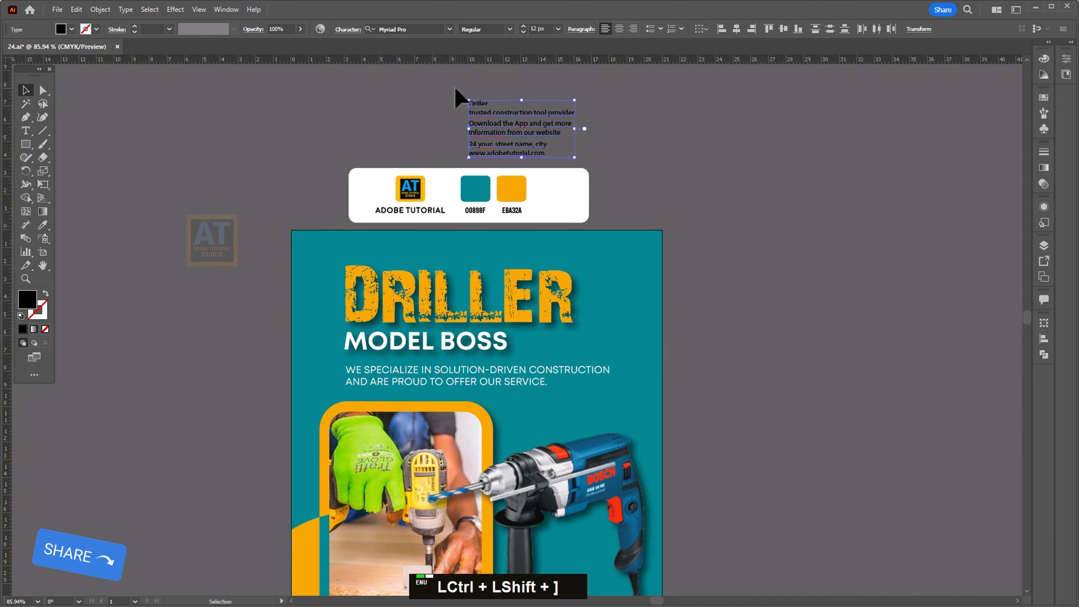
pyautogui.moveTo(501, 187); pyautogui.dragTo(501, 90)
pyautogui.moveTo(542, 141); pyautogui.dragTo(524, 200)
pyautogui.moveTo(495, 120); pyautogui.dragTo(743, 332)
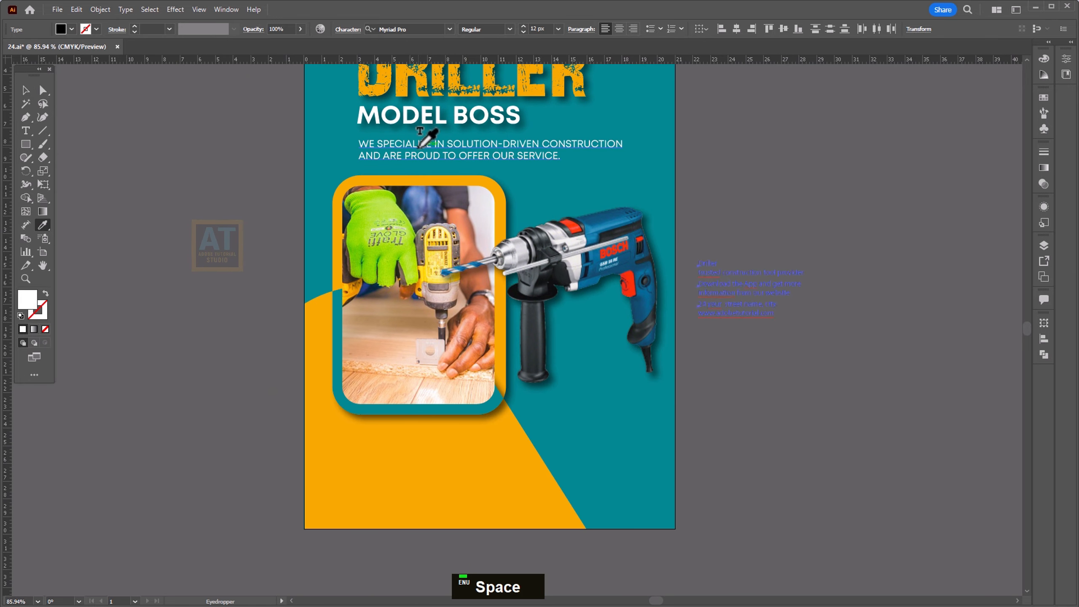
pyautogui.click(420, 145)
pyautogui.click(25, 90)
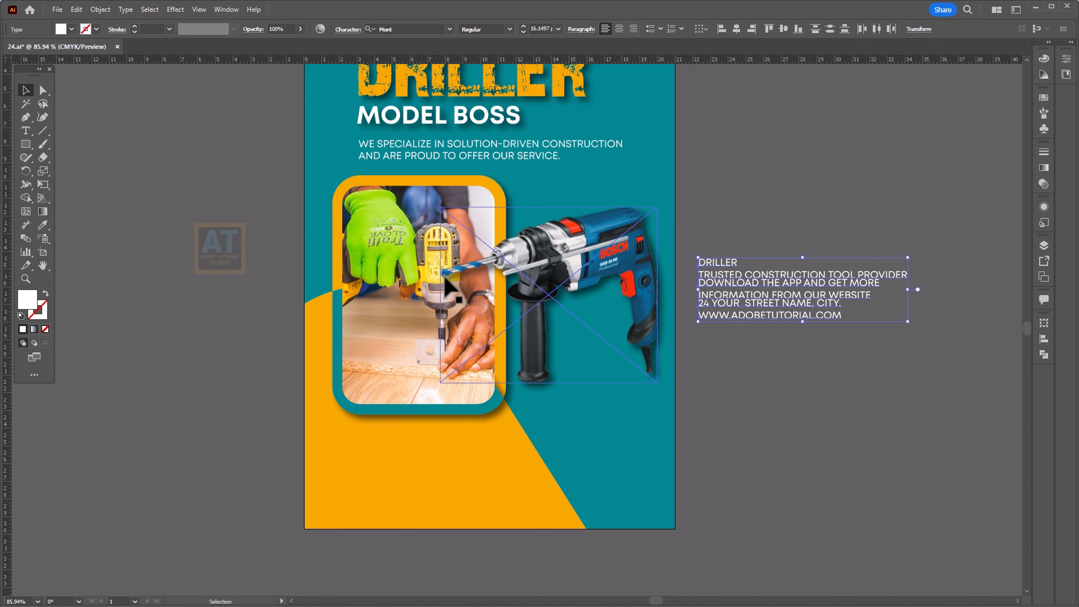
pyautogui.click(807, 341)
# Step: Move the "DOWNLOAD THE APP AND GET MORE" text to the poster's lower-right teal area and scale it down to about 12.37 px
pyautogui.moveTo(719, 308); pyautogui.dragTo(717, 309)
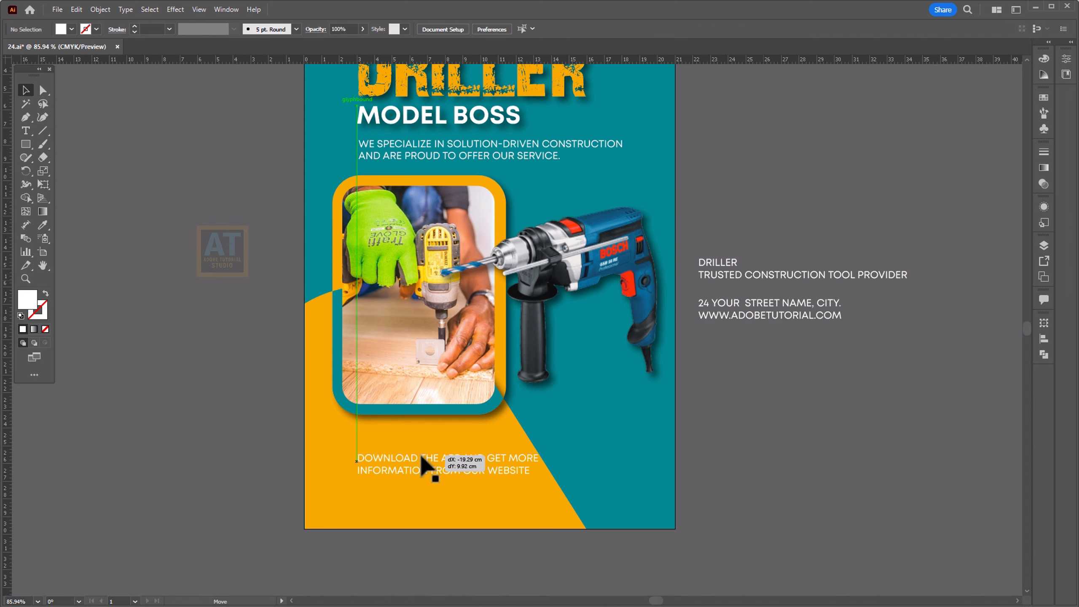
pyautogui.moveTo(423, 461); pyautogui.dragTo(652, 449)
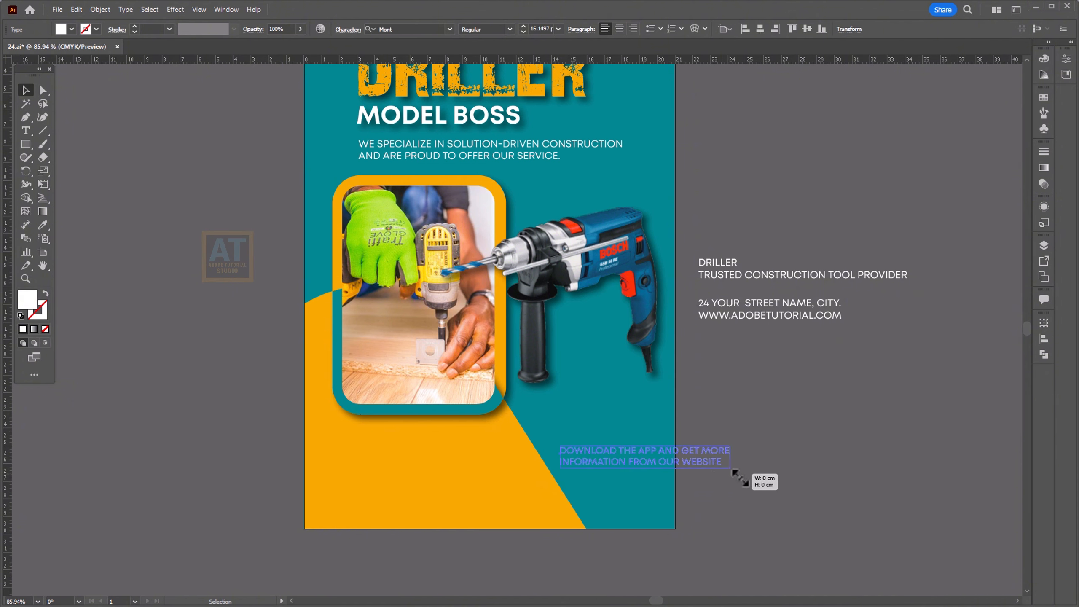
pyautogui.moveTo(739, 477); pyautogui.dragTo(701, 479)
# Step: Re-break the download text into three lines: "DOWNLOAD THE APP", "AND GET MORE INFORMATION" and "FROM OUR WEBSITE"
pyautogui.keyDown('alt'); pyautogui.scroll(4, 663, 467); pyautogui.keyUp('alt')
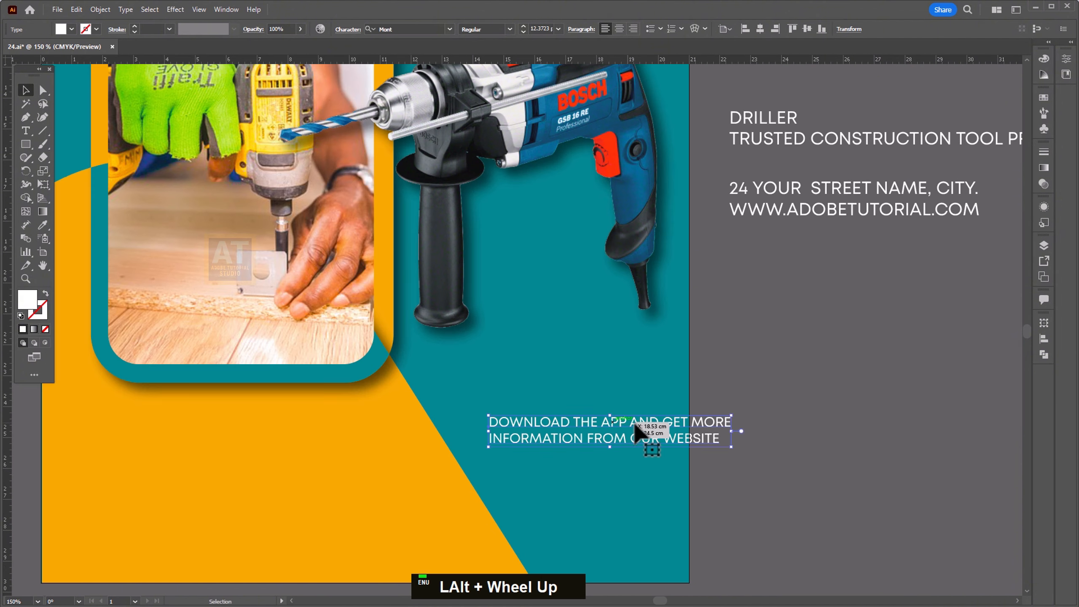
pyautogui.press('t')
pyautogui.click(627, 420)
pyautogui.press('Return')
pyautogui.press('End')
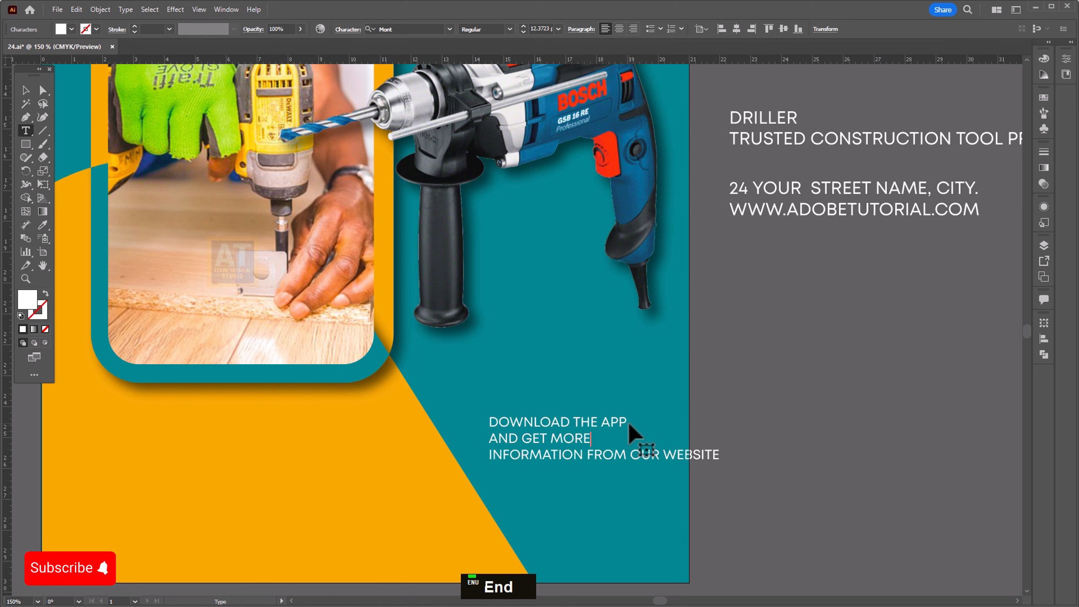
pyautogui.press('Delete')
pyautogui.click(693, 440)
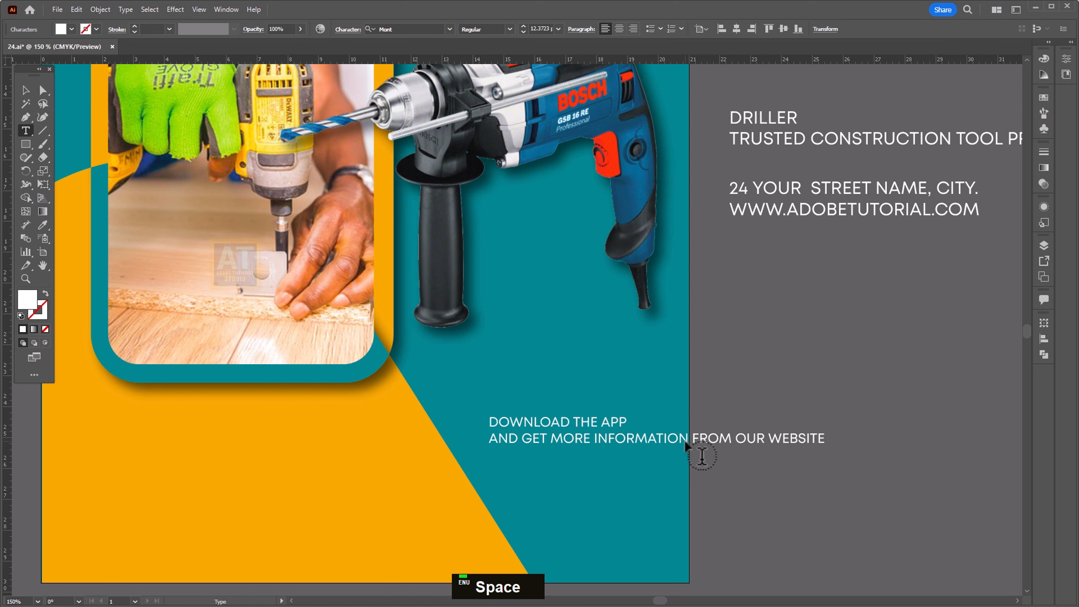
pyautogui.press('Return')
# Step: Right-align the three-line download text and place it below the drill, scaled up to about 14.18 px
pyautogui.hotkey('ctrl', 'a')
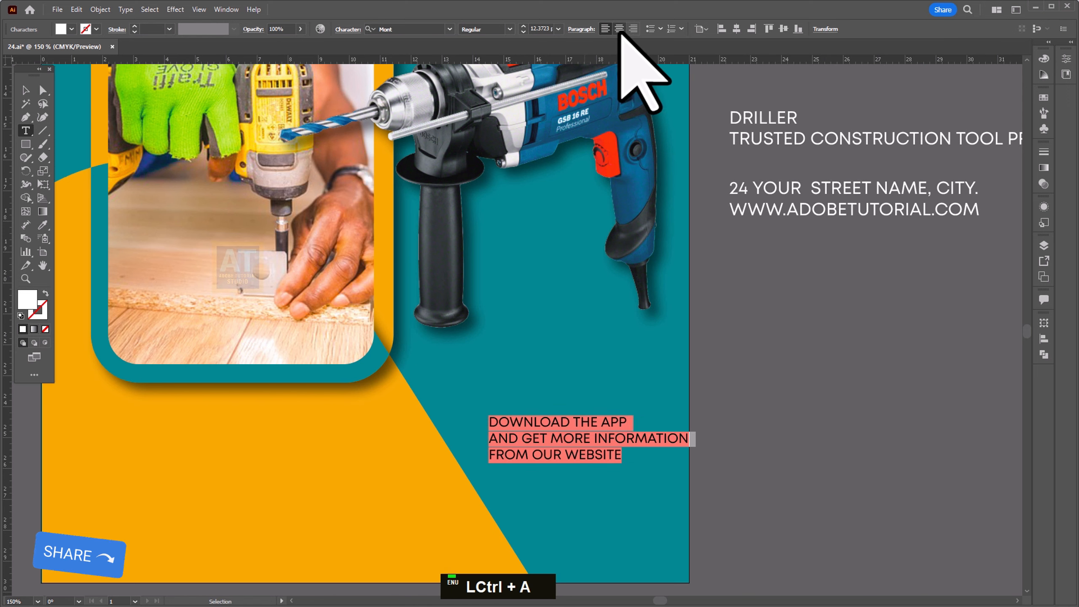
pyautogui.click(632, 29)
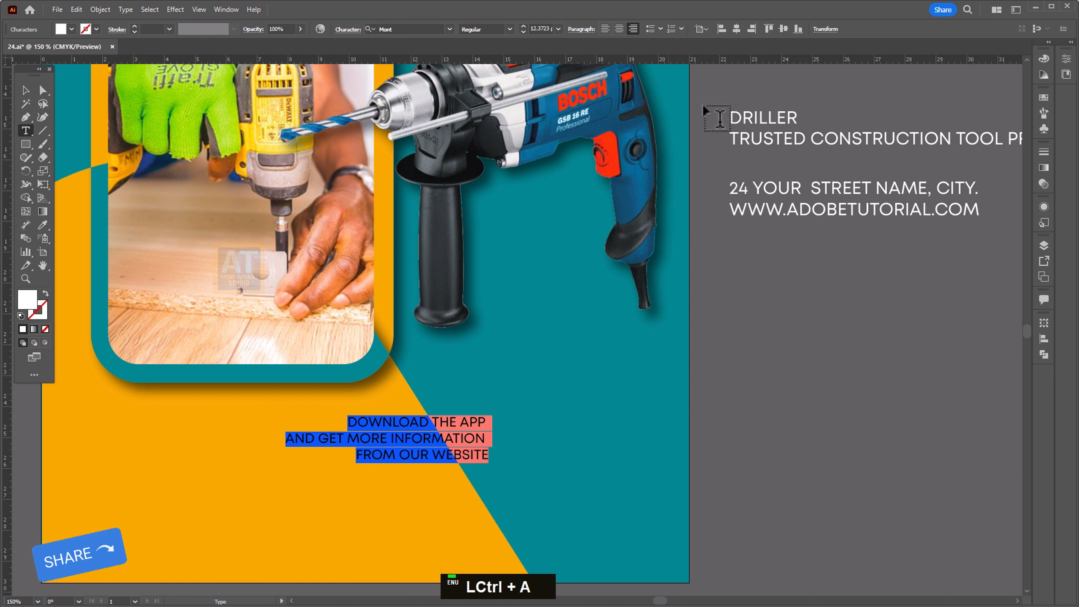
pyautogui.click(384, 440)
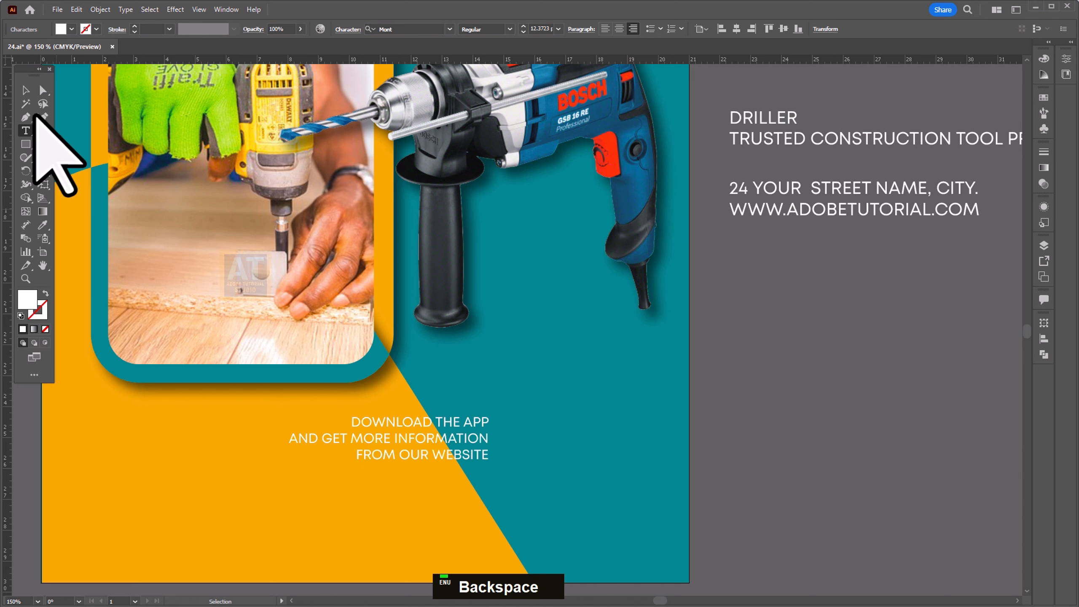
pyautogui.click(25, 90)
pyautogui.moveTo(478, 419); pyautogui.dragTo(642, 383)
pyautogui.moveTo(453, 379); pyautogui.dragTo(424, 373)
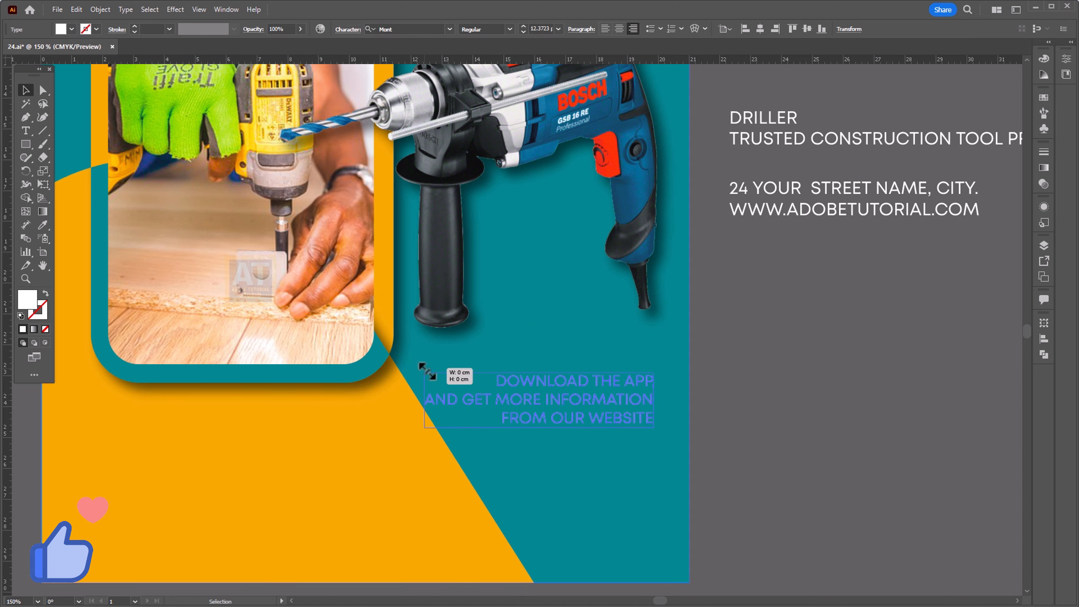
# Step: Move the word "AND" up so the download text's first line reads "DOWNLOAD THE APP AND"
pyautogui.press('t')
pyautogui.click(464, 400)
pyautogui.press('Return')
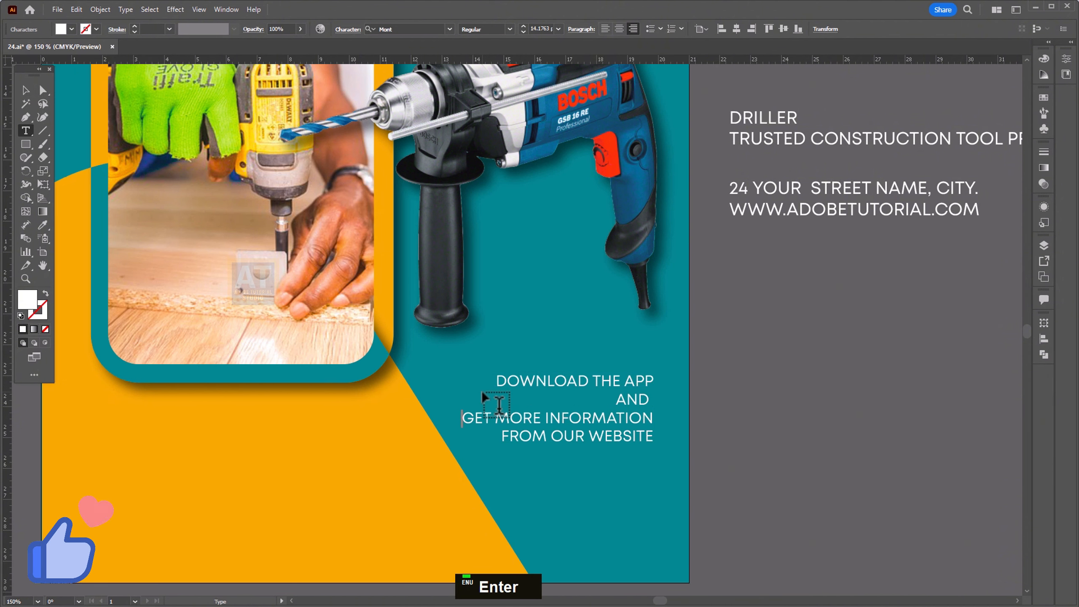
pyautogui.press('Up')
pyautogui.press('BackSpace')
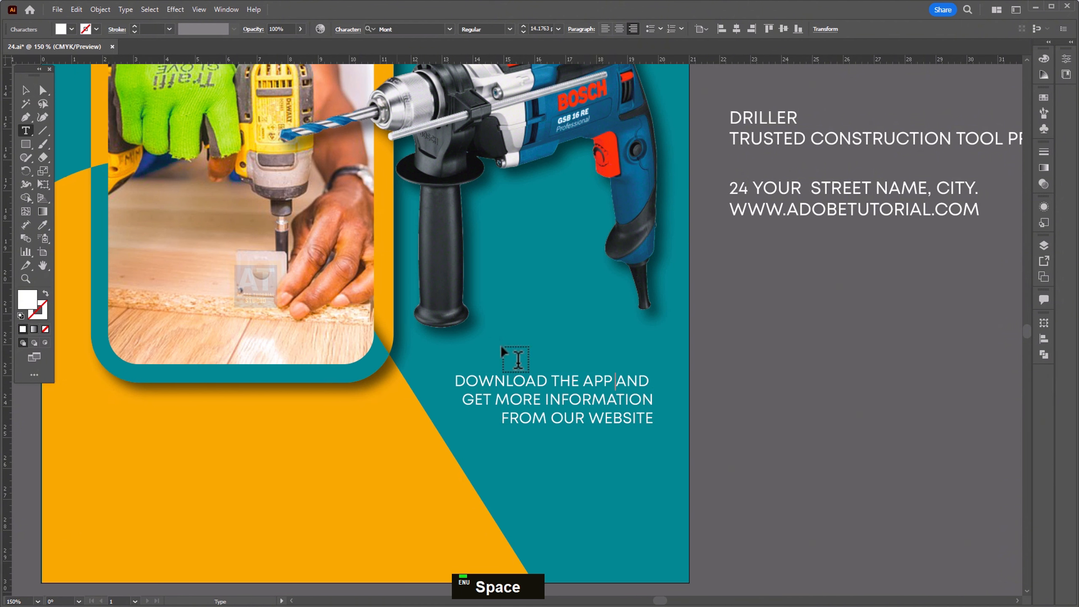
pyautogui.click(26, 90)
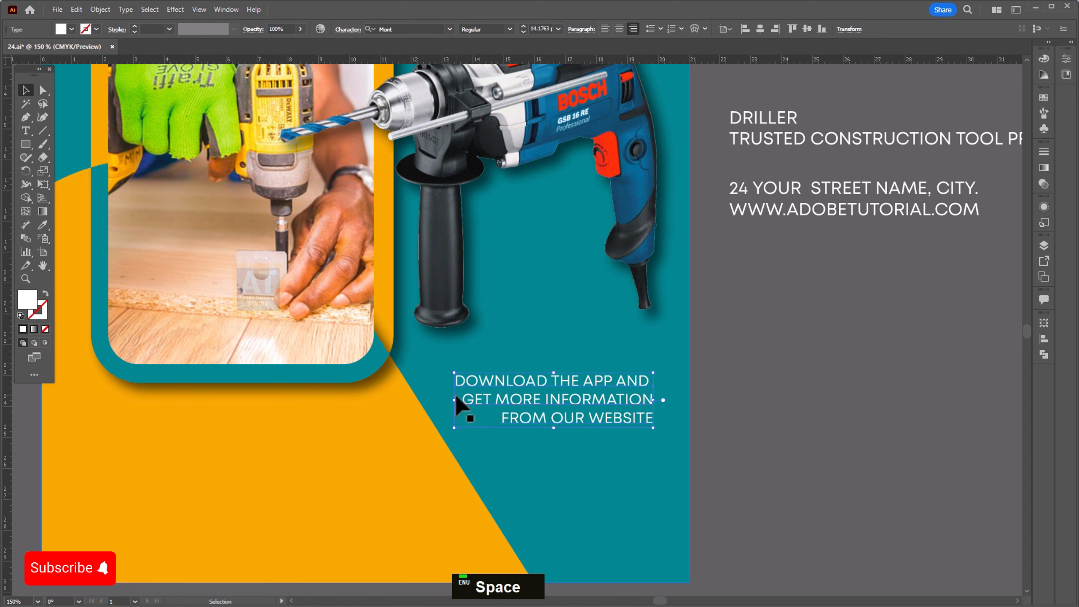
pyautogui.click(770, 364)
# Step: Move the "DRILLER TRUSTED CONSTRUCTION TOOL PROVIDER" text to the poster's bottom-left corner and cut the "DRILLER" line out of it
pyautogui.keyDown('alt'); pyautogui.scroll(-3, 771, 362); pyautogui.keyUp('alt')
pyautogui.press('space')
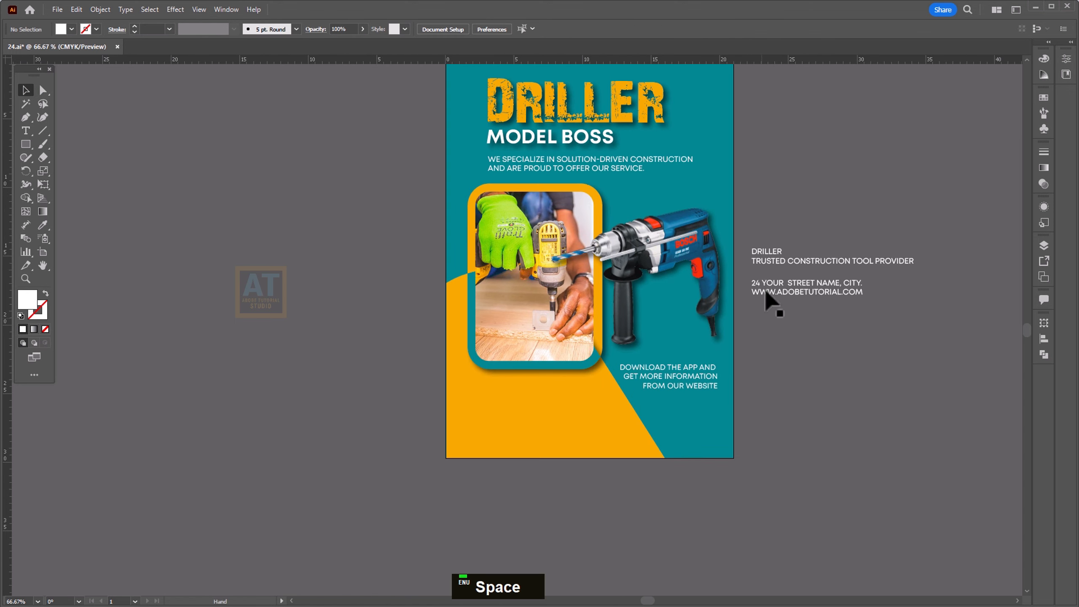
pyautogui.moveTo(423, 423); pyautogui.dragTo(408, 451)
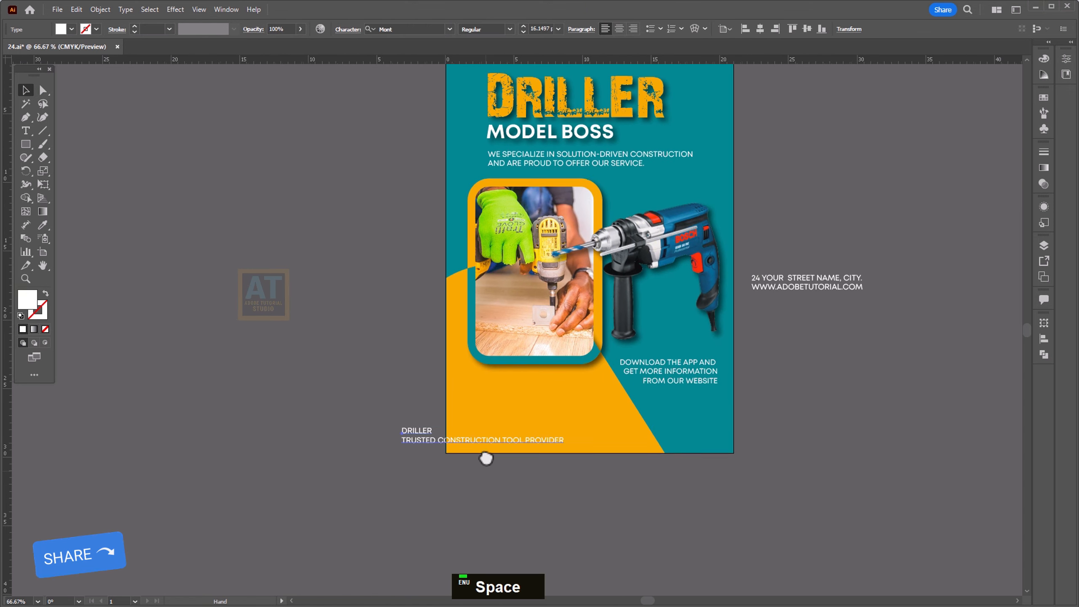
pyautogui.keyDown('alt'); pyautogui.scroll(4, 429, 446); pyautogui.keyUp('alt')
pyautogui.press('t')
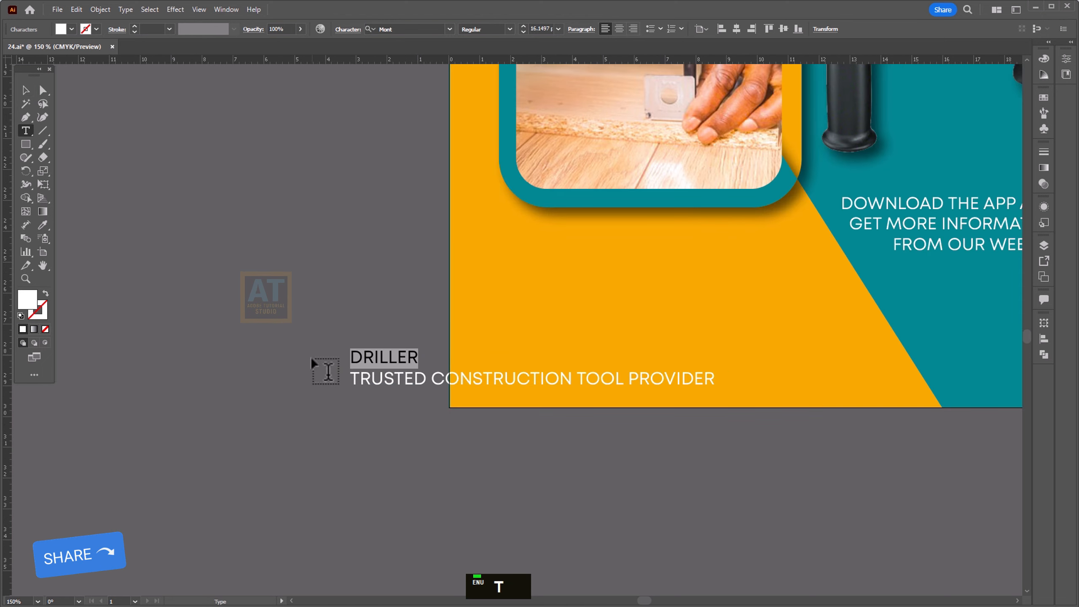
pyautogui.hotkey('ctrl', 'x')
pyautogui.press('Delete')
pyautogui.click(26, 89)
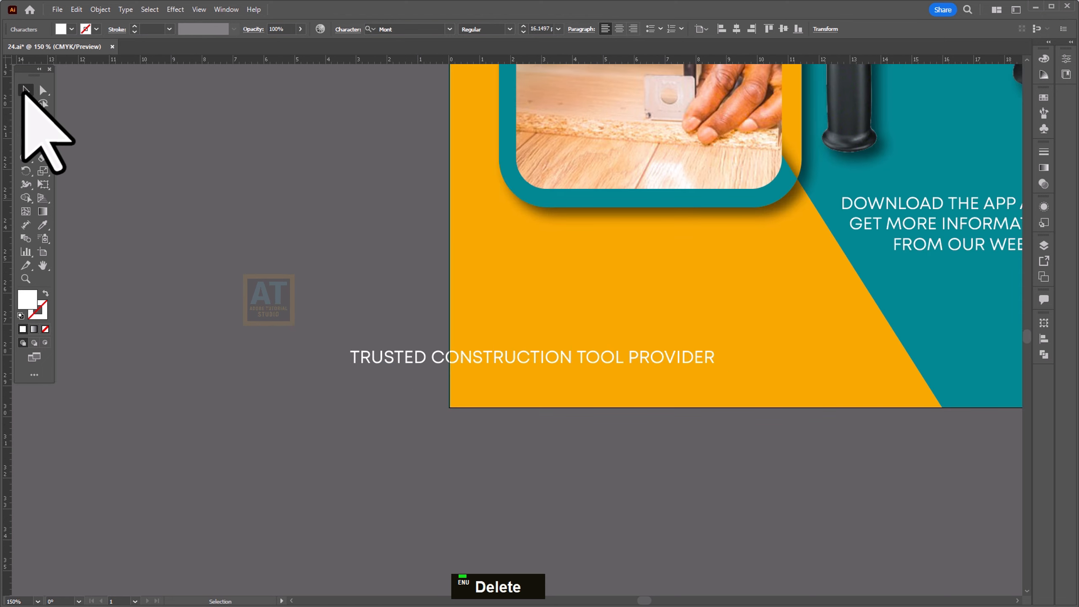
# Step: Duplicate the "TRUSTED CONSTRUCTION TOOL PROVIDER" line above itself and replace the copy's text with "DRILLER"
pyautogui.keyDown('alt'); pyautogui.moveTo(411, 363); pyautogui.dragTo(405, 322); pyautogui.keyUp('alt')
pyautogui.press('t')
pyautogui.click(392, 319)
pyautogui.hotkey('ctrl', 'a')
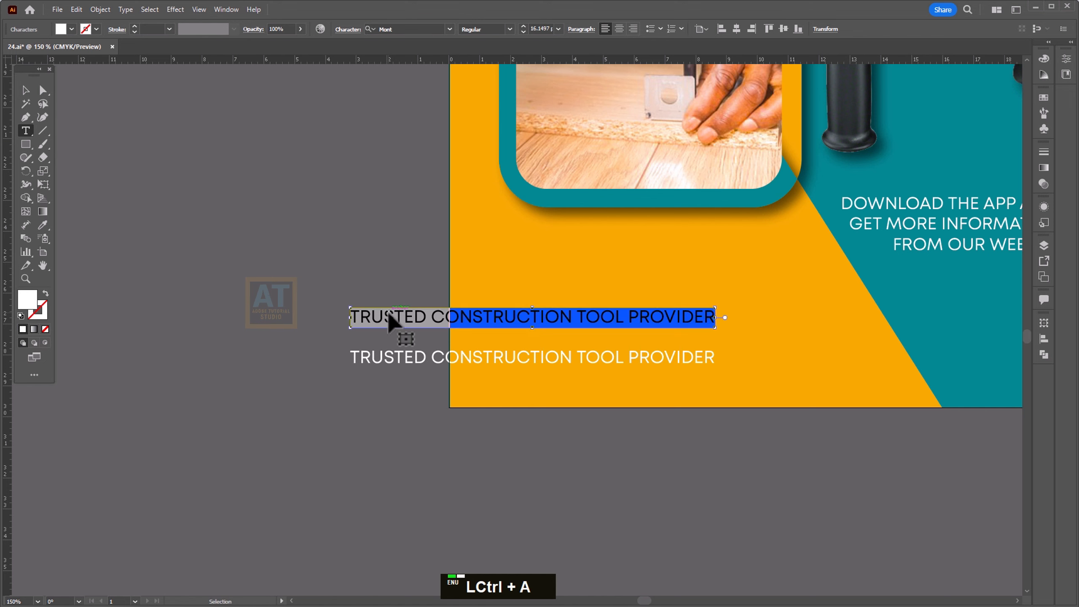
pyautogui.hotkey('ctrl', 'v')
pyautogui.click(25, 90)
# Step: Copy the "MODEL BOSS" text style onto the small "DRILLER" text and scale it to match the tagline's width
pyautogui.keyDown('alt'); pyautogui.scroll(-3, 87, 300); pyautogui.keyUp('alt')
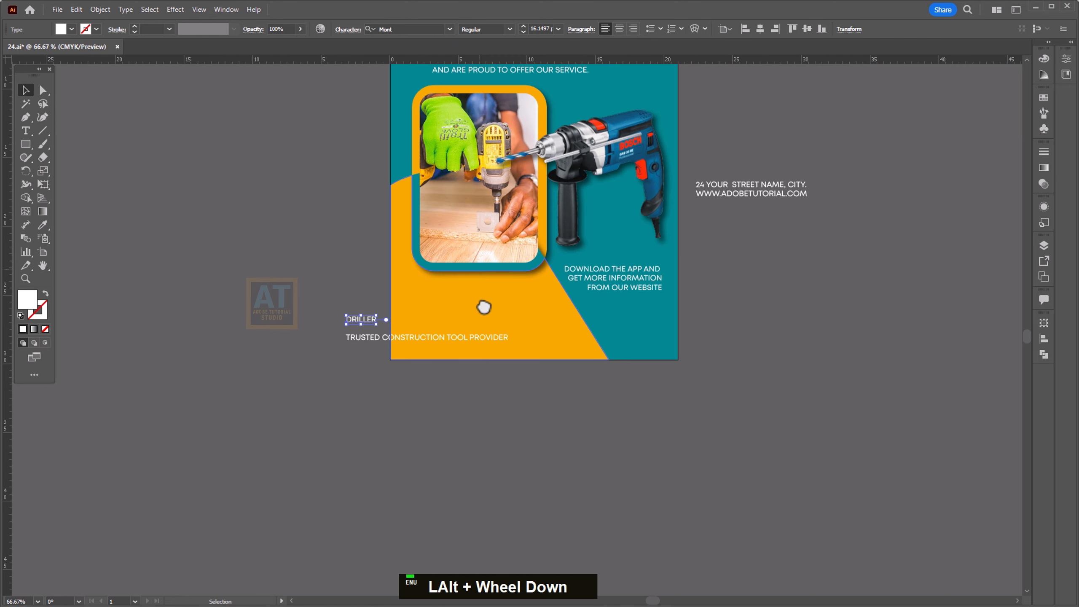
pyautogui.click(43, 224)
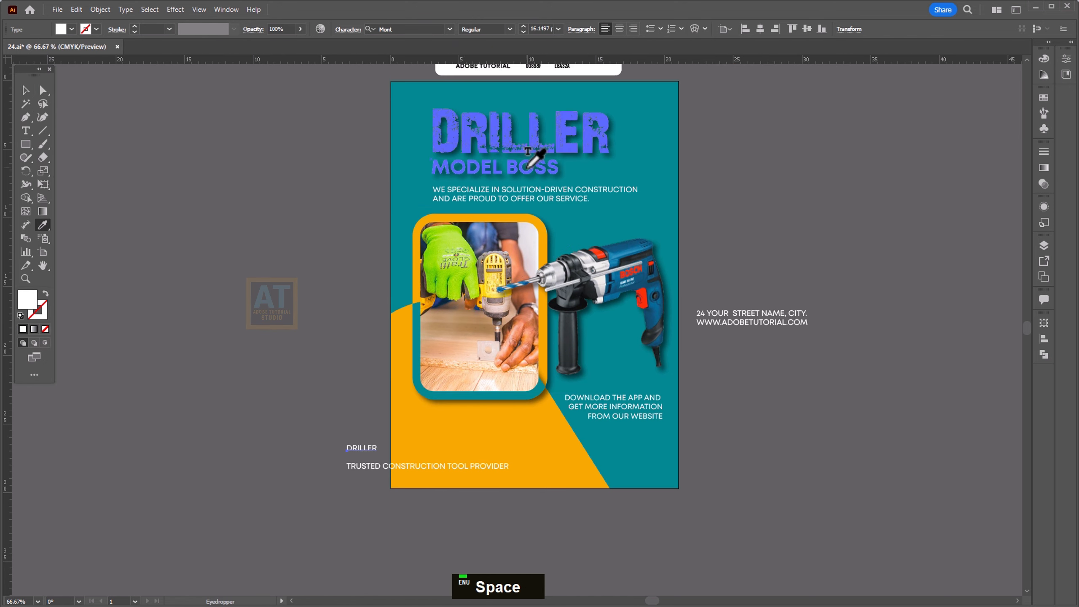
pyautogui.click(521, 170)
pyautogui.click(26, 90)
pyautogui.moveTo(423, 443); pyautogui.dragTo(517, 476)
# Step: Scale the "DRILLER" text and its tagline down together and place them in the orange bottom-left corner of the poster
pyautogui.keyDown('shift'); pyautogui.click(477, 482); pyautogui.keyUp('shift')
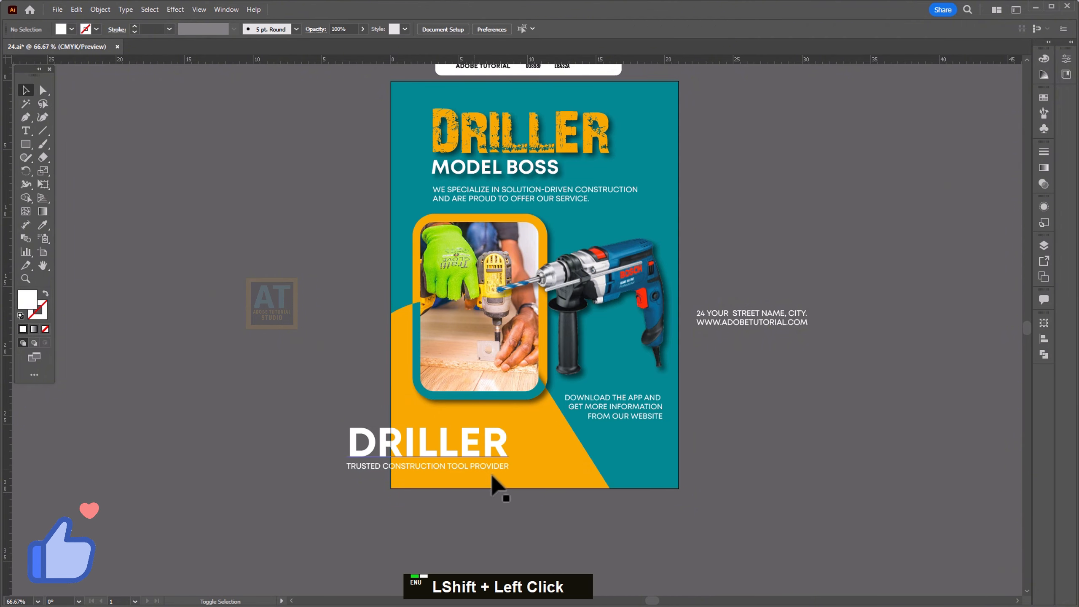
pyautogui.click(502, 449)
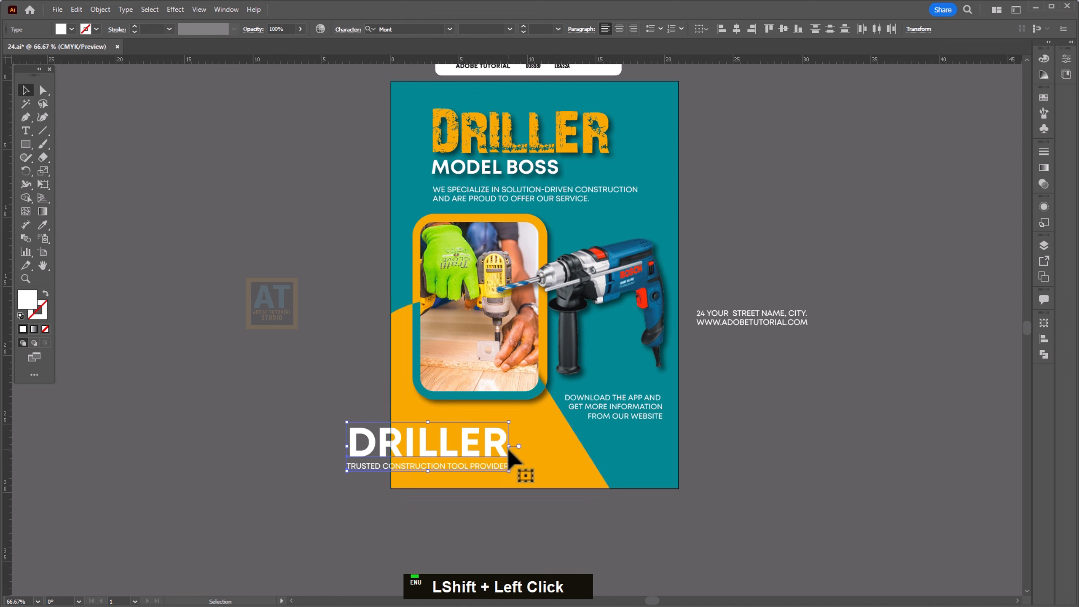
pyautogui.moveTo(507, 447); pyautogui.dragTo(470, 462)
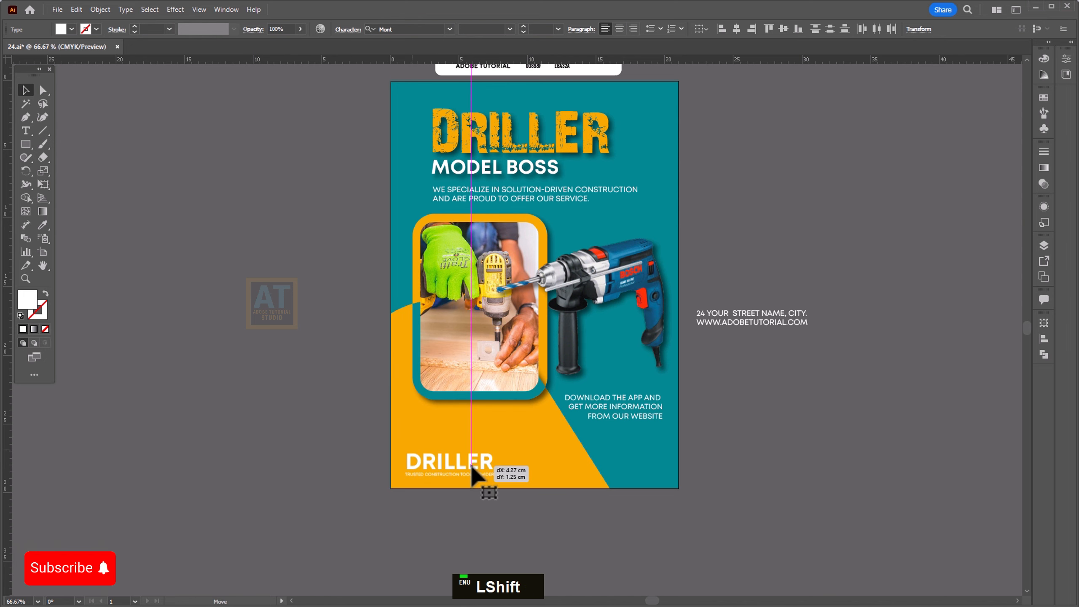
pyautogui.click(613, 510)
# Step: Move the address and website text to the poster's bottom-right corner, right-aligned under the download text and level with the lower "DRILLER" text
pyautogui.press('space')
pyautogui.moveTo(712, 343); pyautogui.dragTo(528, 510)
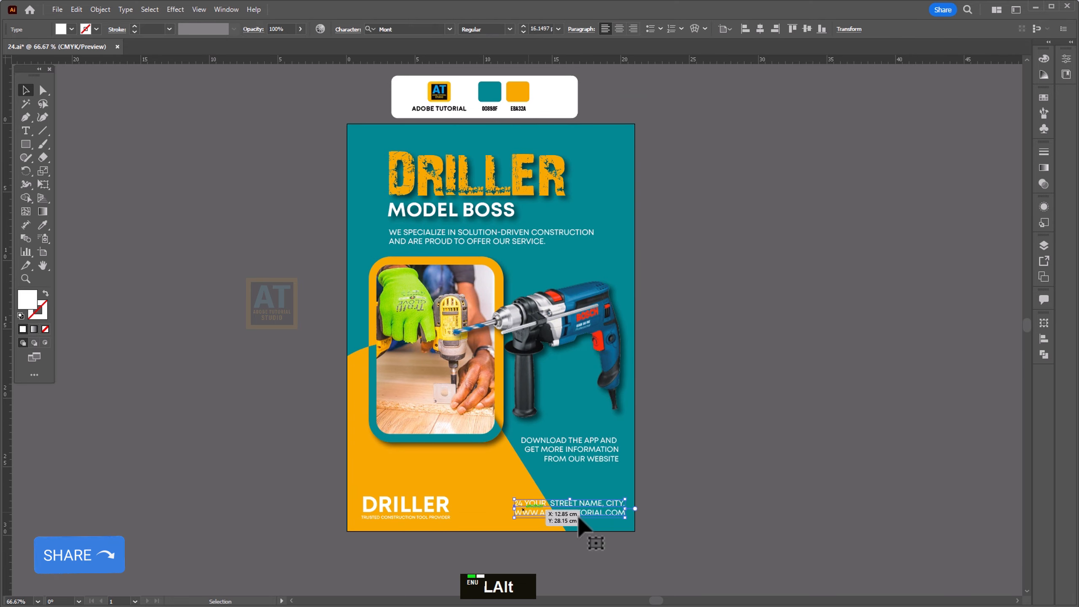
pyautogui.scroll(1, 578, 516)
pyautogui.click(633, 29)
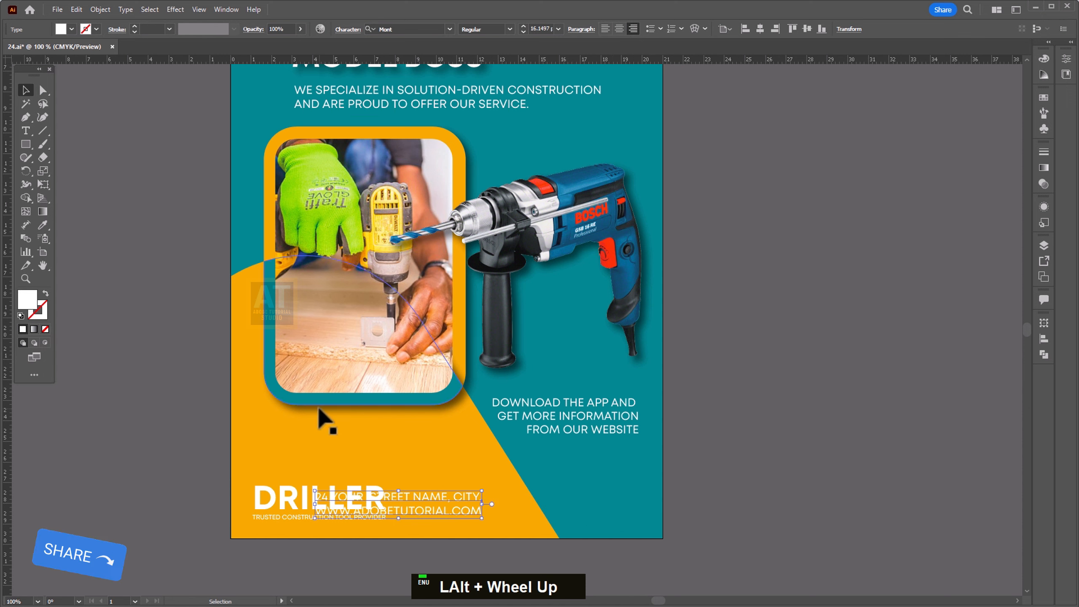
pyautogui.moveTo(476, 510); pyautogui.dragTo(605, 508)
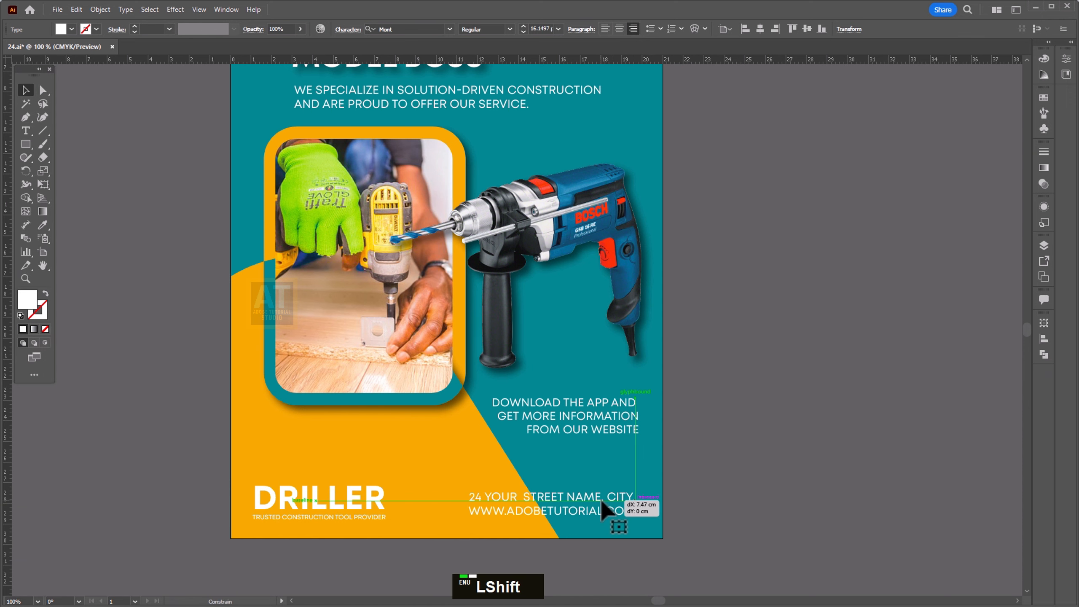
pyautogui.click(777, 463)
pyautogui.scroll(-1, 684, 434)
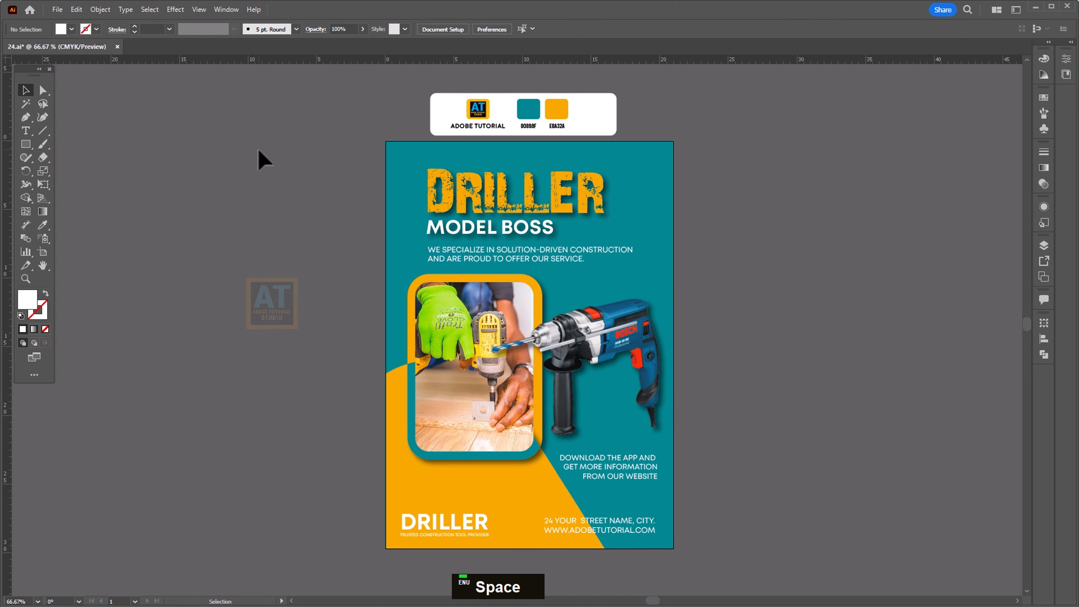
# Step: Place the location pin and website QR code images on the empty canvas beside the poster
pyautogui.hotkey('alt', 'f')
pyautogui.click(95, 212)
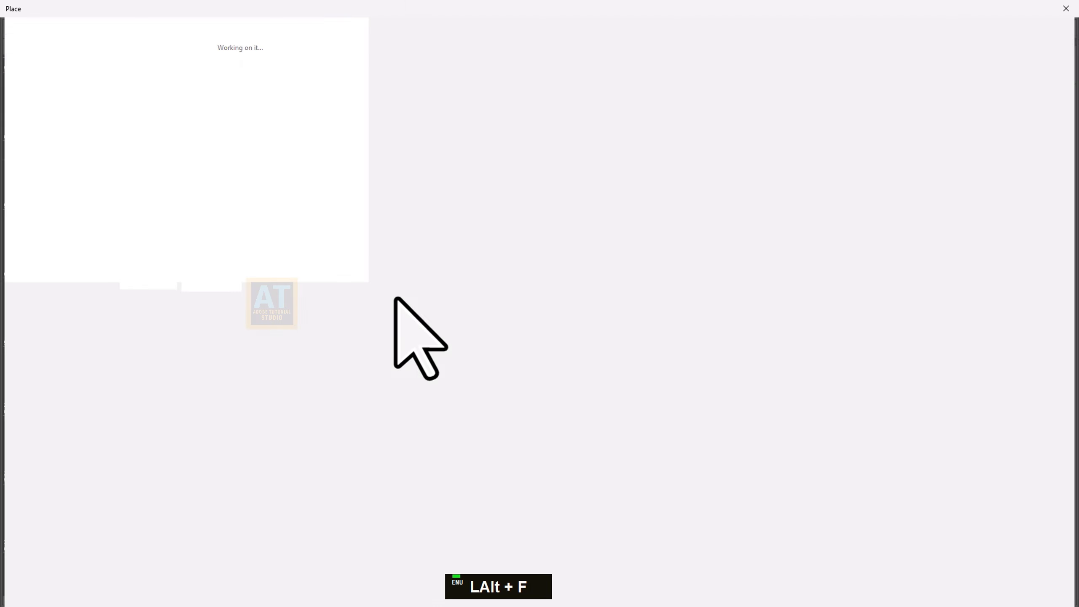
pyautogui.click(365, 208)
pyautogui.keyDown('ctrl'); pyautogui.click(799, 182); pyautogui.keyUp('ctrl')
pyautogui.press('Return')
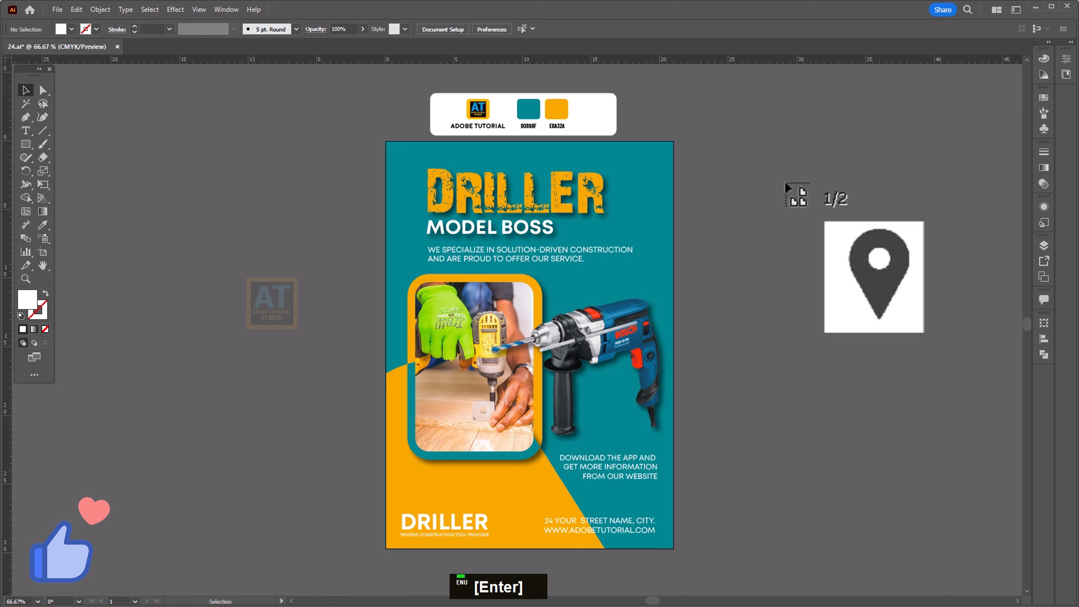
pyautogui.click(156, 247)
pyautogui.click(257, 334)
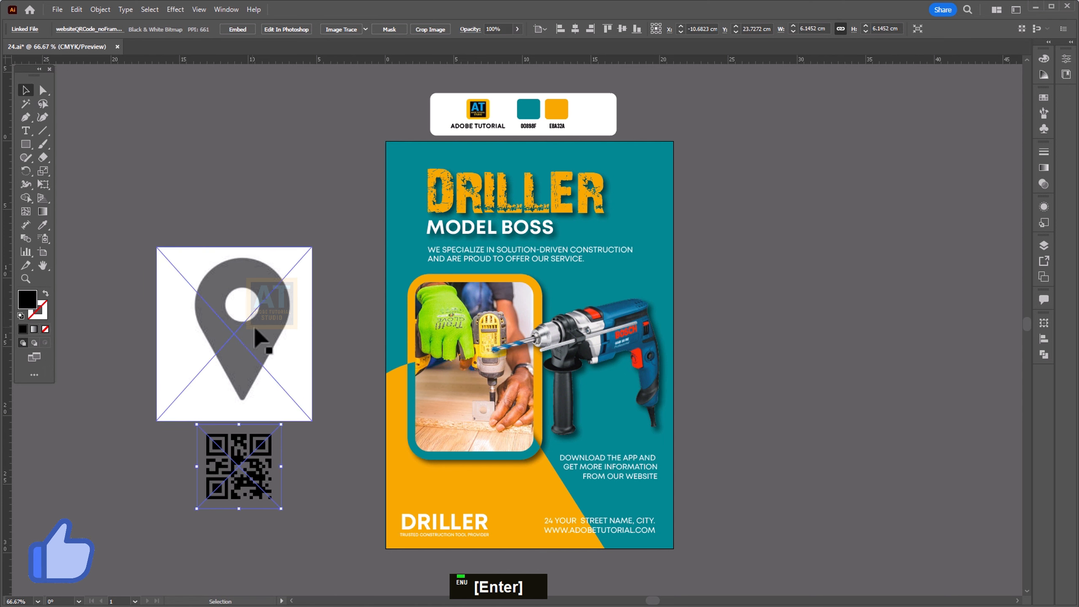
# Step: Image-trace the location pin with the Sketched Art preset and expand it into vector paths
pyautogui.click(332, 29)
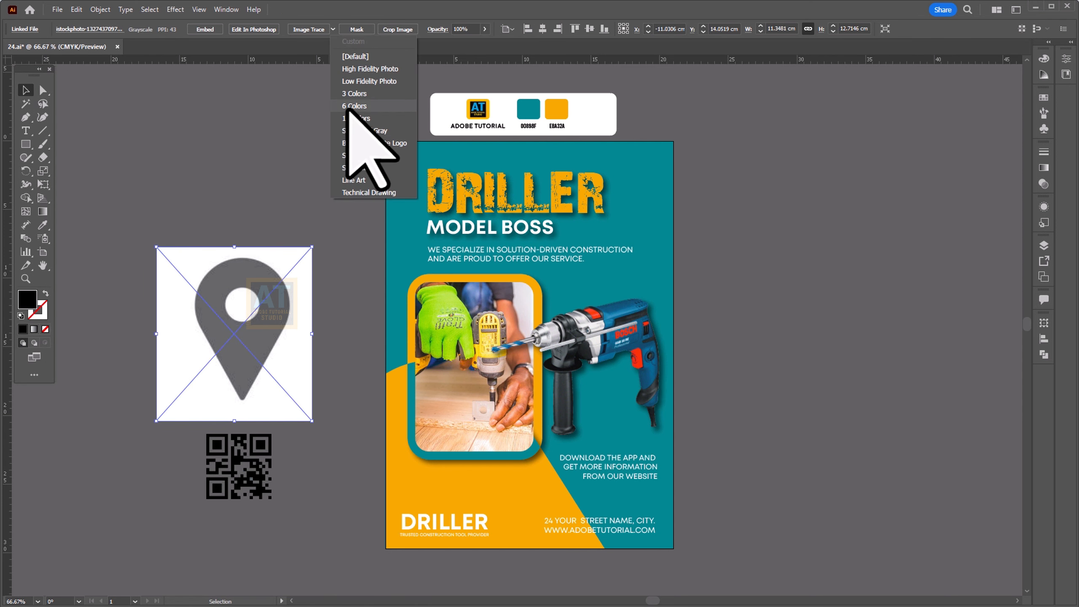
pyautogui.click(359, 155)
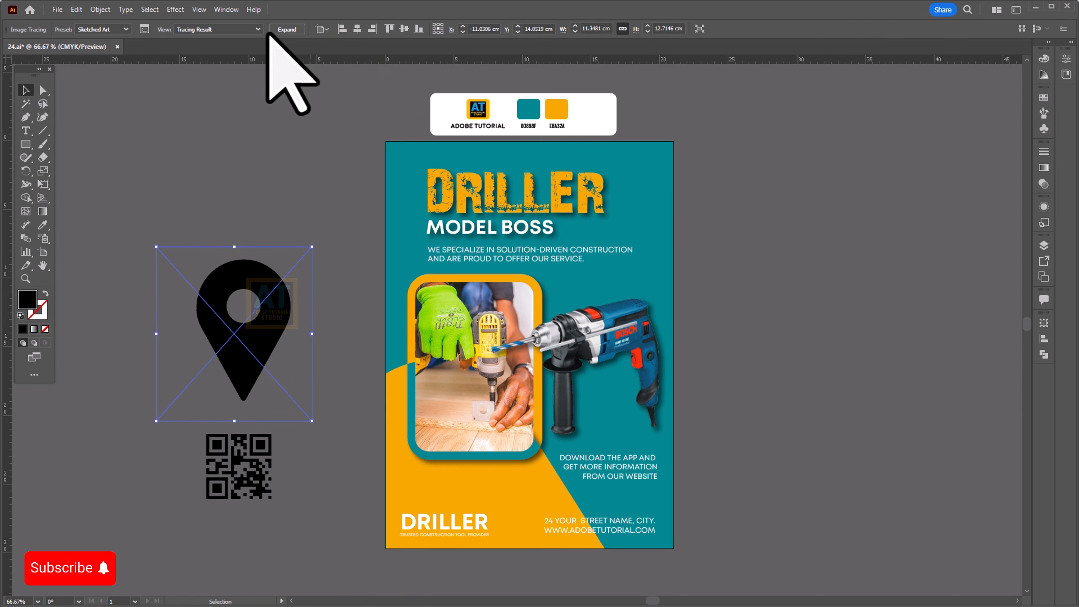
pyautogui.click(287, 29)
pyautogui.click(254, 171)
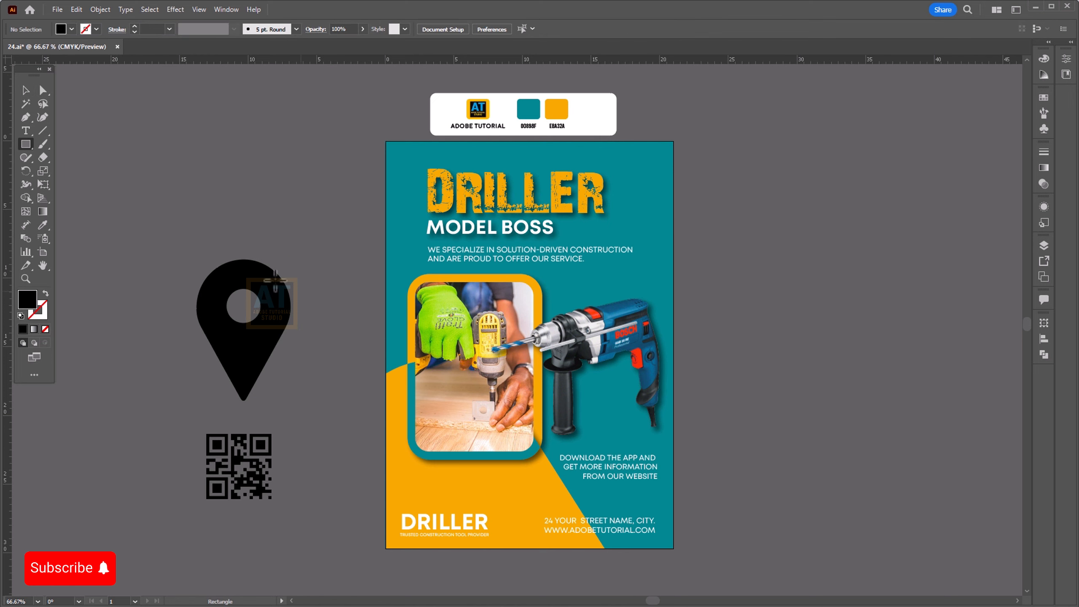
# Step: Draw a square about 10.08 cm wide over the pin, fill it with the poster's orange and send it to the back
pyautogui.moveTo(191, 259); pyautogui.dragTo(329, 397)
pyautogui.click(42, 224)
pyautogui.click(524, 481)
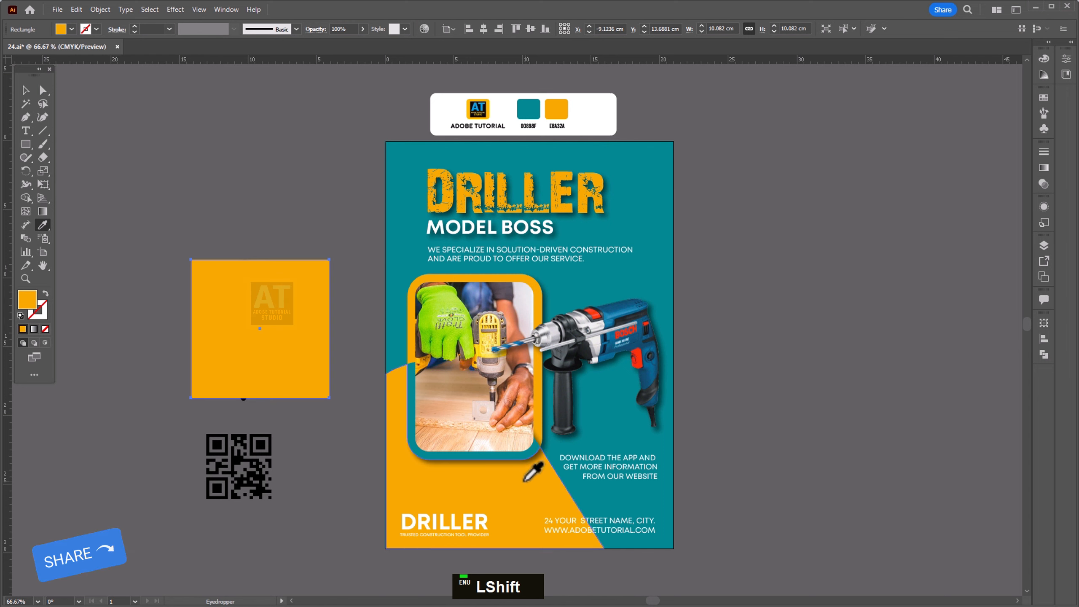
pyautogui.press('v')
pyautogui.rightClick(280, 360)
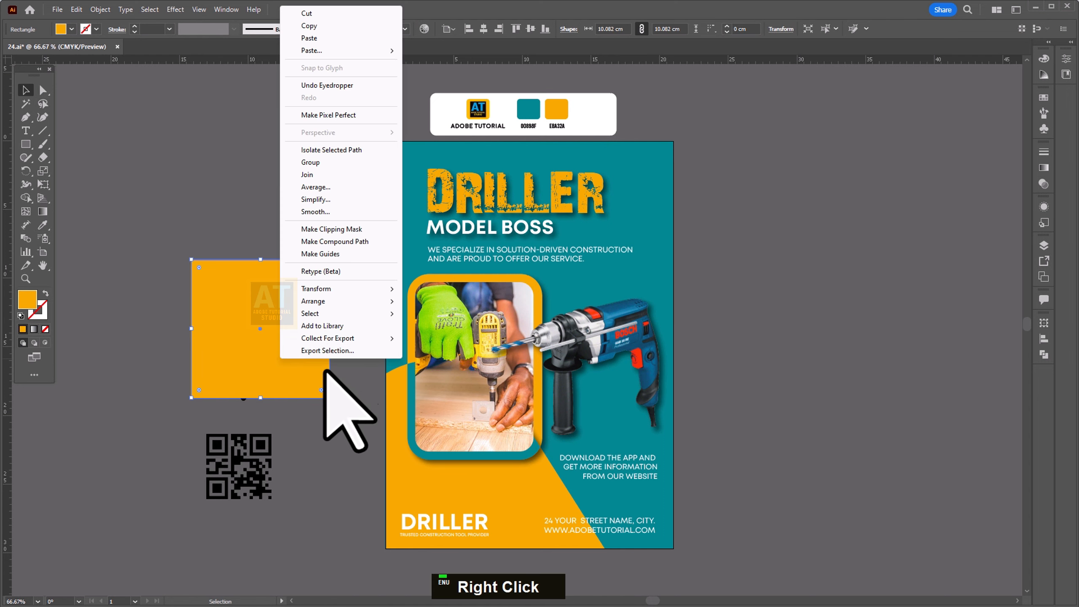
pyautogui.moveTo(339, 300)
pyautogui.click(463, 340)
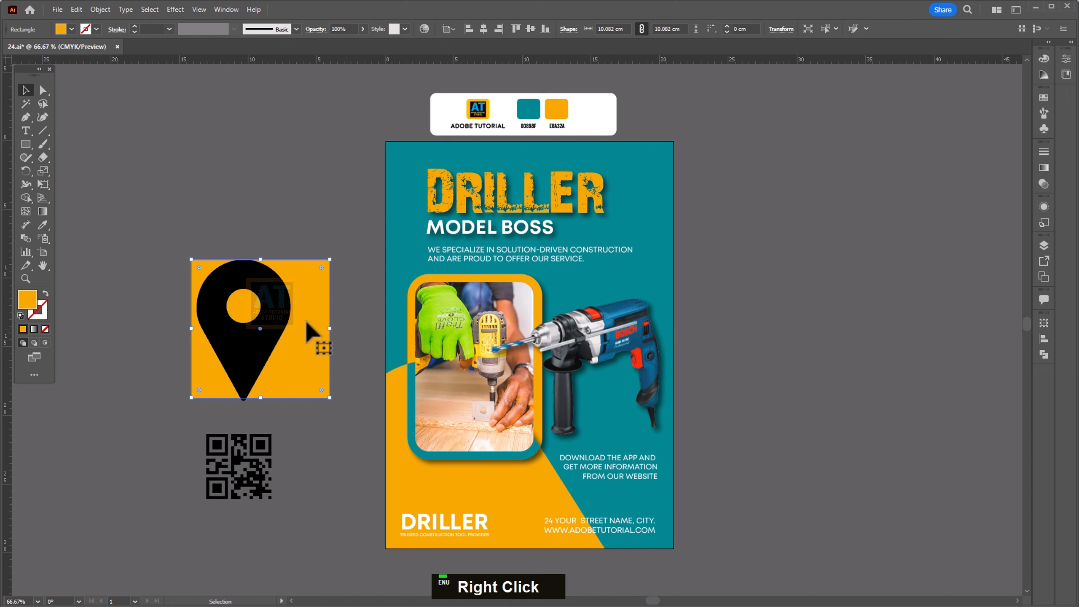
# Step: Centre the pin on the orange square, shrinking it to fit inside, and round the square's corners to about 1.18 cm
pyautogui.keyDown('shift'); pyautogui.click(272, 303); pyautogui.keyUp('shift')
pyautogui.doubleClick(477, 153)
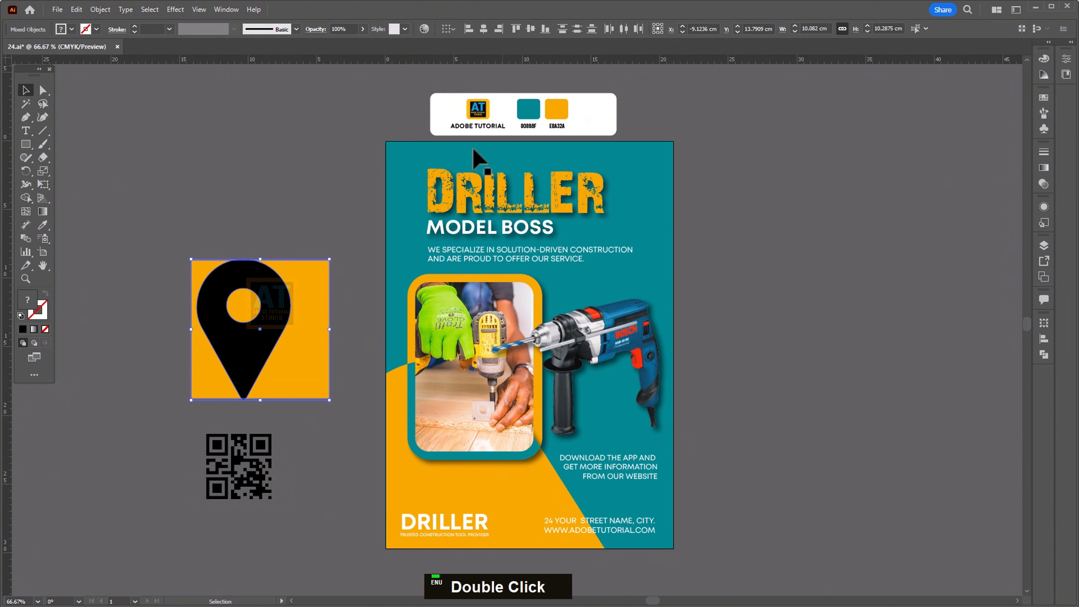
pyautogui.click(484, 29)
pyautogui.doubleClick(290, 328)
pyautogui.moveTo(300, 400); pyautogui.dragTo(298, 397)
pyautogui.click(204, 292)
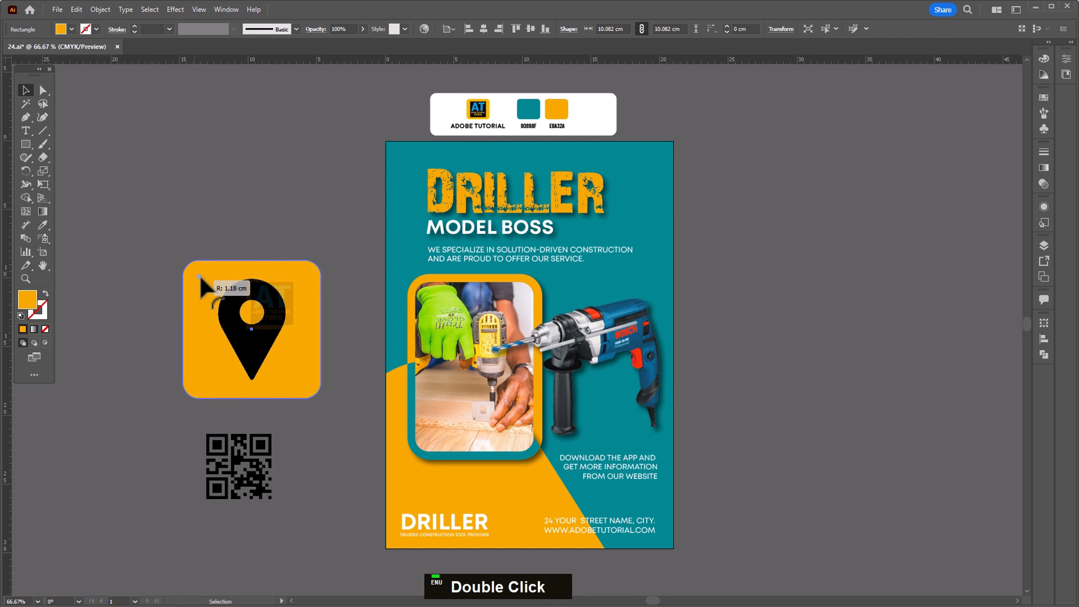
# Step: Scale the pin and its square together to about 2.6 cm and place them in front of the poster above the address text
pyautogui.moveTo(150, 235); pyautogui.dragTo(313, 356)
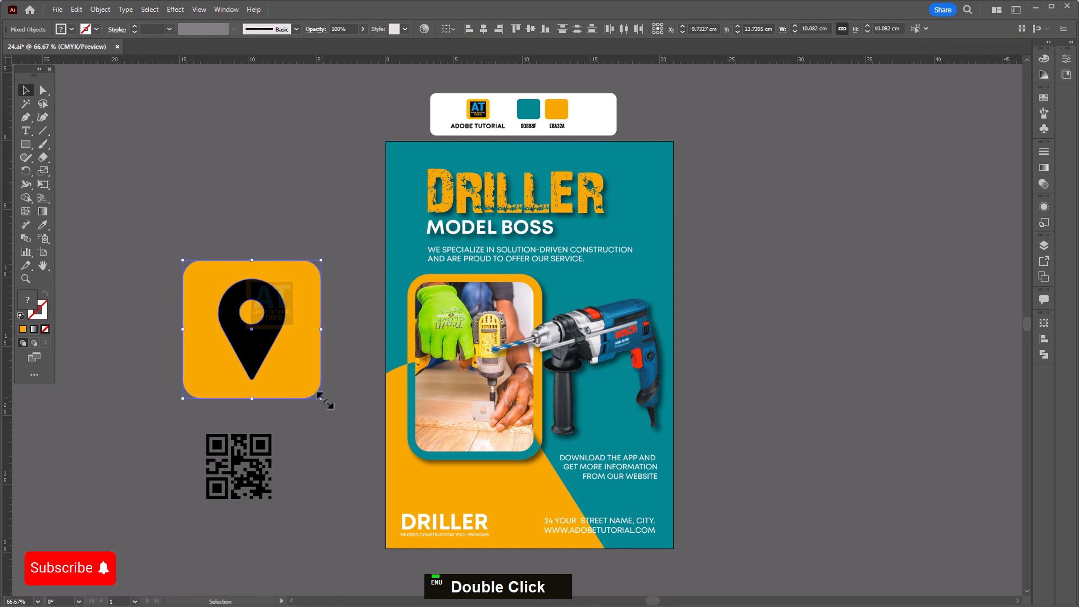
pyautogui.moveTo(322, 398); pyautogui.dragTo(272, 378)
pyautogui.moveTo(269, 332); pyautogui.dragTo(672, 503)
pyautogui.hotkey('ctrl', 'shift', ']')
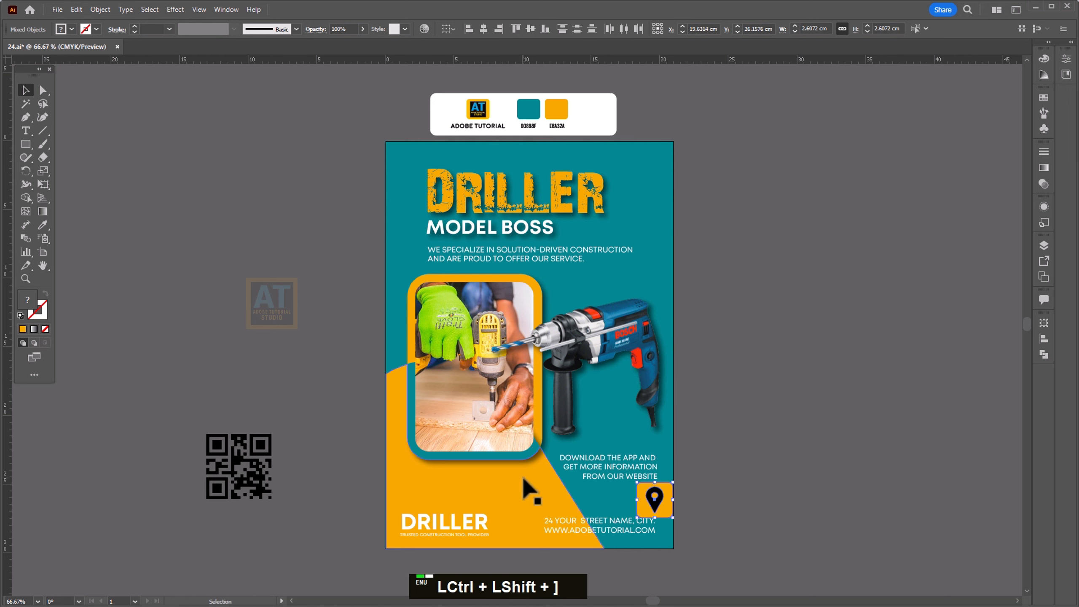
# Step: Scale the pin icon down to about 1.37 cm and place it in front, beside the start of the address and website text
pyautogui.keyDown('alt'); pyautogui.scroll(3, 586, 532); pyautogui.keyUp('alt')
pyautogui.moveTo(587, 542); pyautogui.dragTo(608, 441)
pyautogui.keyDown('alt'); pyautogui.scroll(2, 764, 358); pyautogui.keyUp('alt')
pyautogui.moveTo(764, 359); pyautogui.dragTo(603, 427)
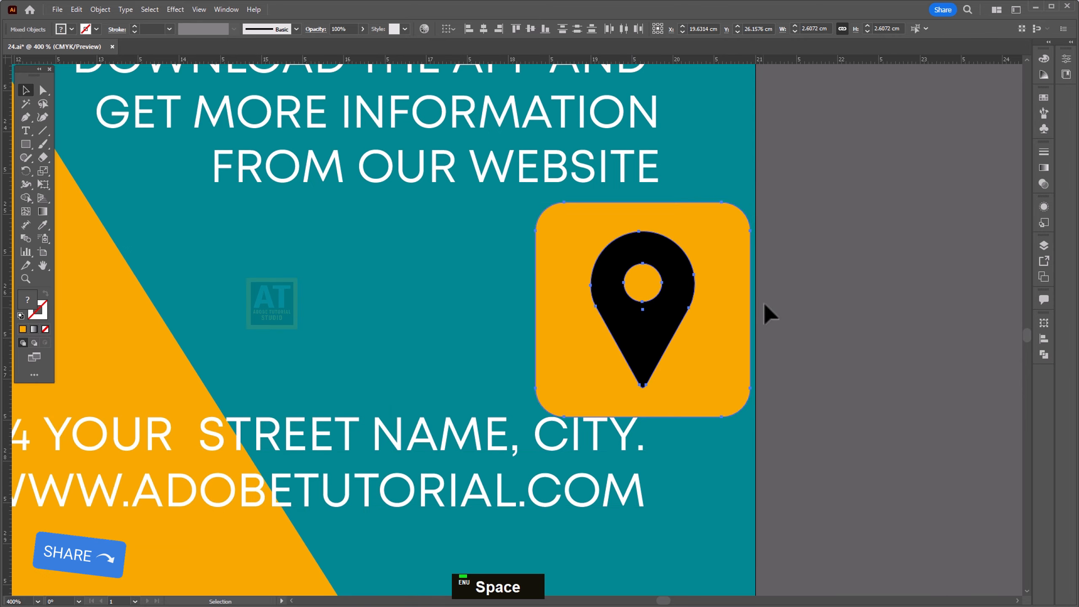
pyautogui.moveTo(750, 310); pyautogui.dragTo(647, 324)
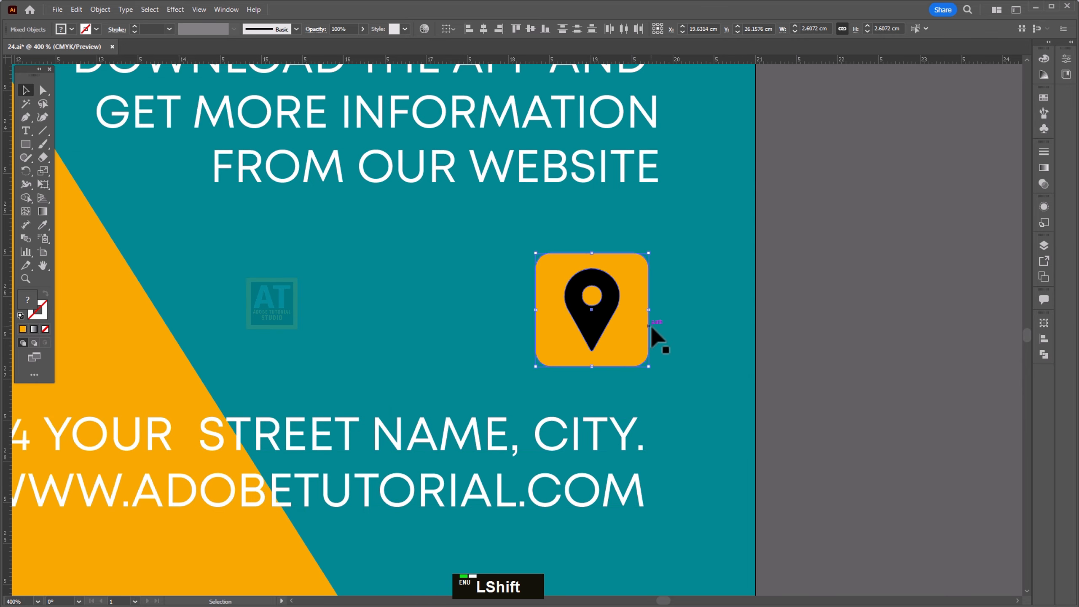
pyautogui.keyDown('alt'); pyautogui.scroll(-1, 656, 340); pyautogui.keyUp('alt')
pyautogui.moveTo(621, 363); pyautogui.dragTo(392, 425)
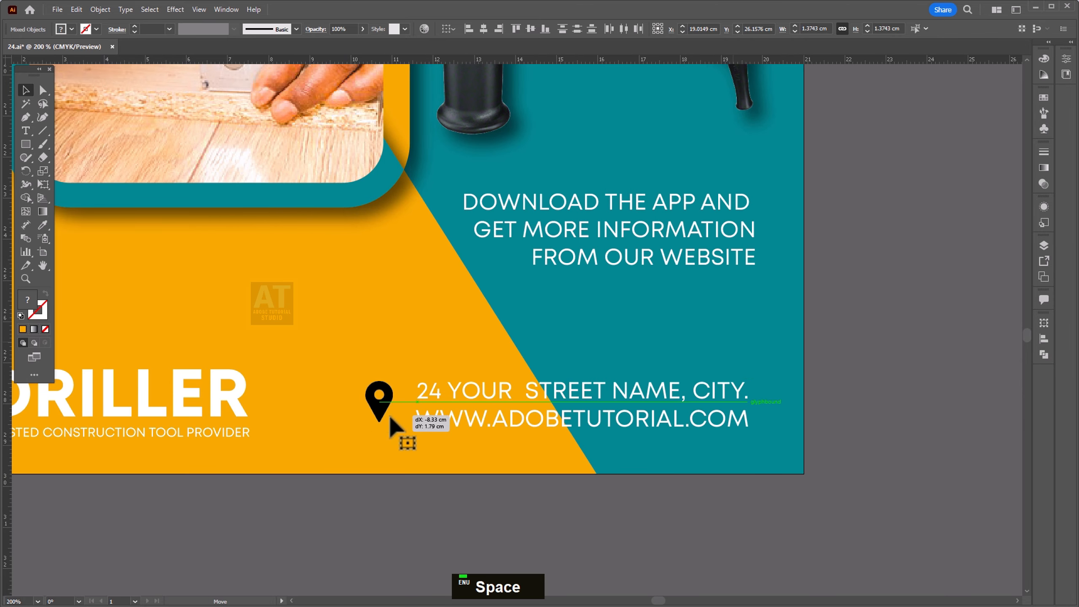
pyautogui.keyDown('alt'); pyautogui.scroll(-3, 483, 428); pyautogui.keyUp('alt')
pyautogui.keyDown('alt'); pyautogui.scroll(4, 414, 439); pyautogui.keyUp('alt')
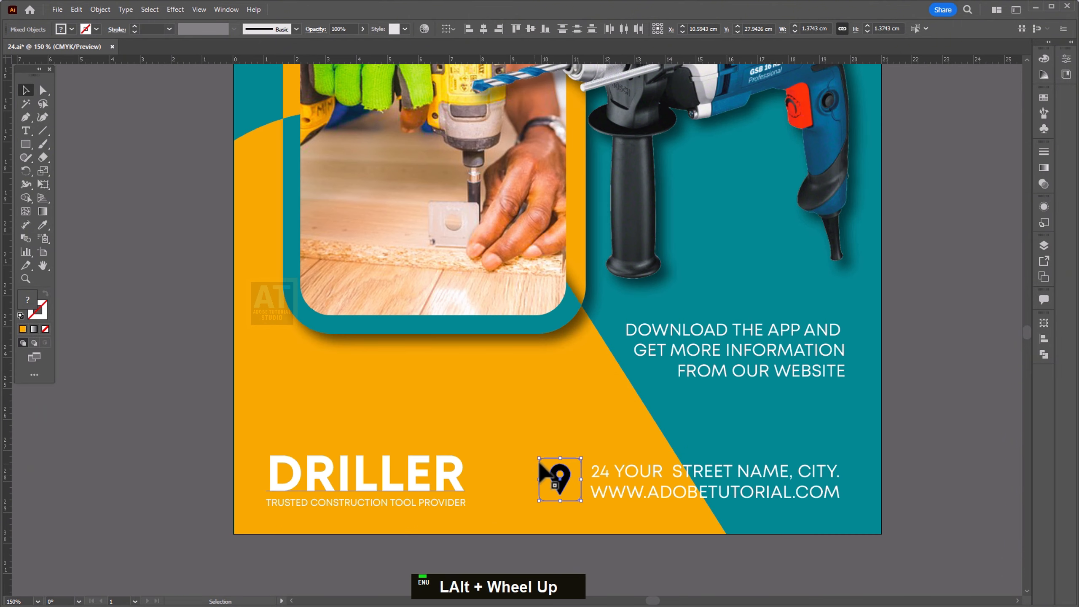
pyautogui.hotkey('ctrl', 'shift', ']')
pyautogui.moveTo(587, 529); pyautogui.dragTo(591, 489)
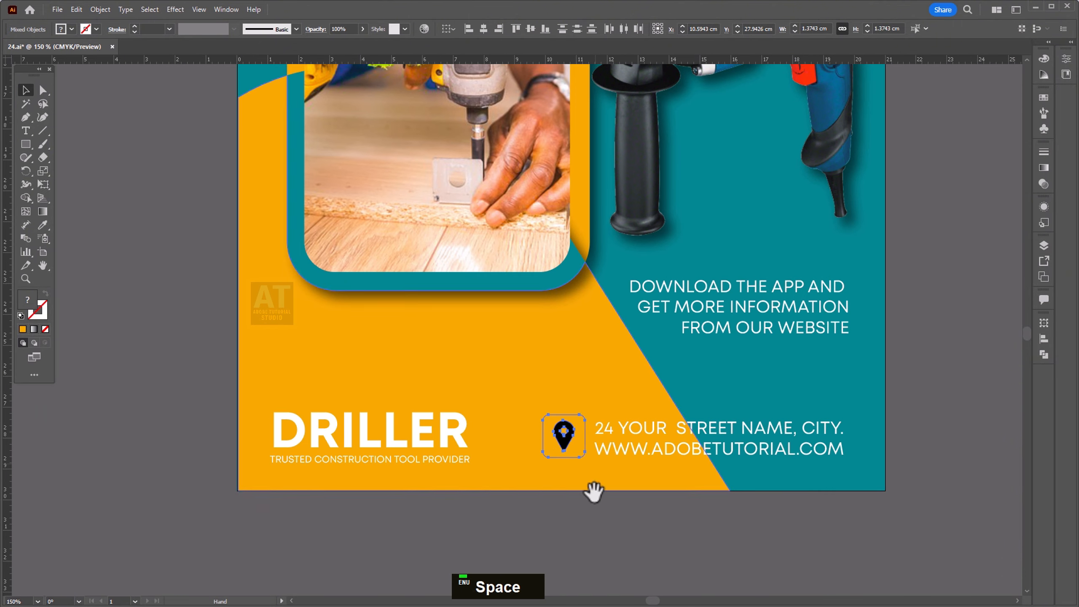
# Step: Recolour the icon's rounded square with the poster's teal and the pin with the poster's orange
pyautogui.click(580, 458)
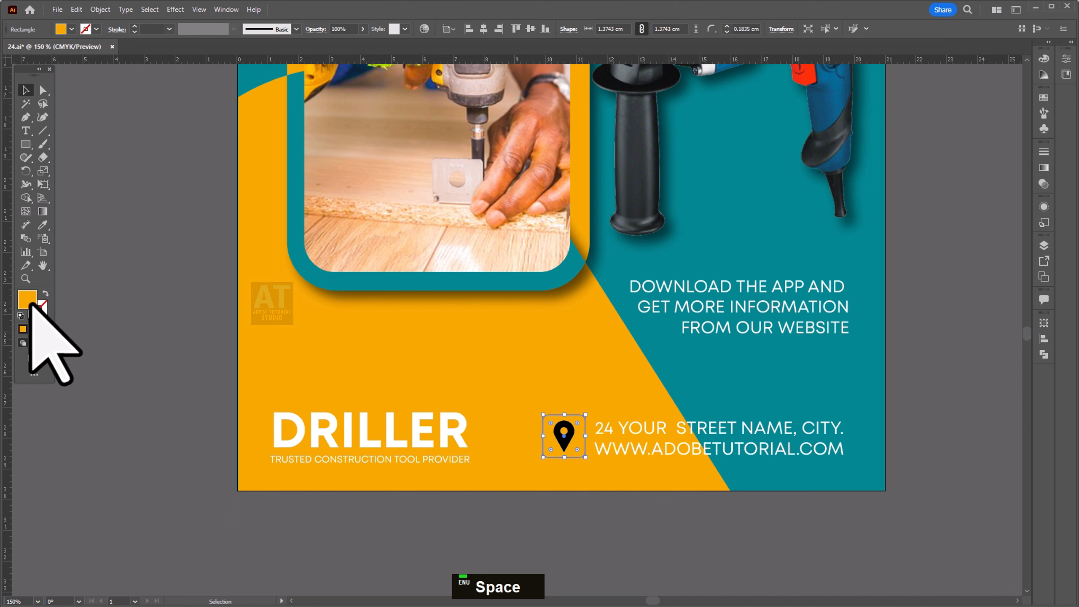
pyautogui.click(43, 225)
pyautogui.click(731, 368)
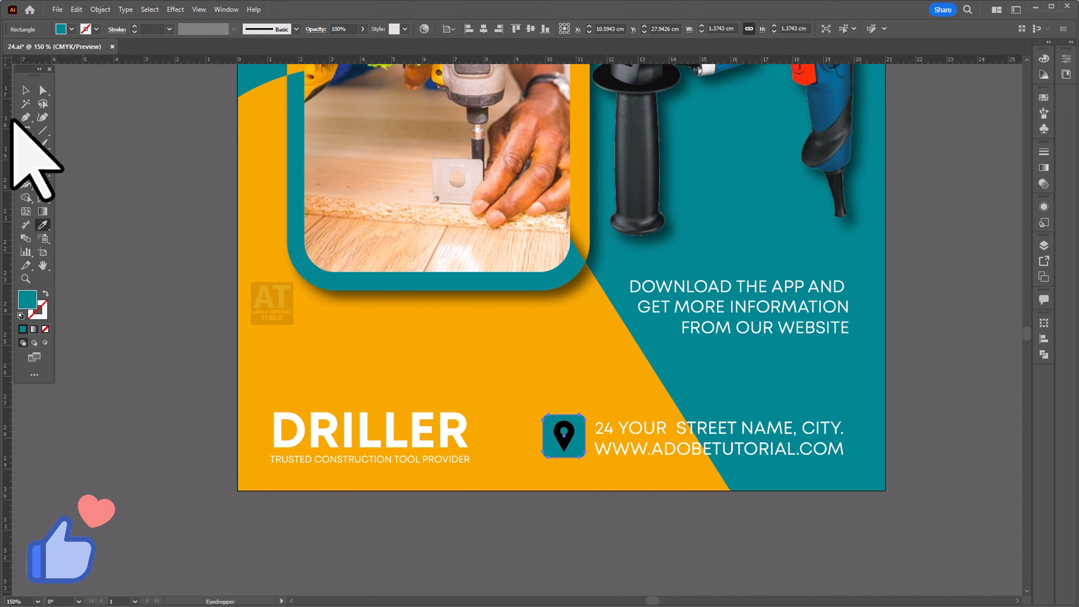
pyautogui.press('v')
pyautogui.click(567, 437)
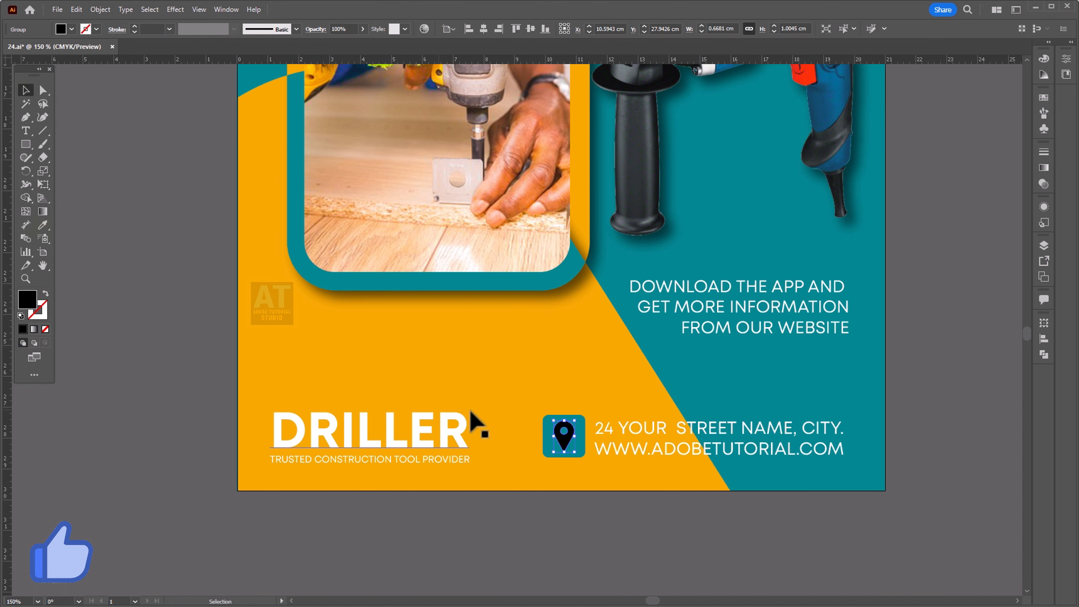
pyautogui.press('i')
pyautogui.click(528, 373)
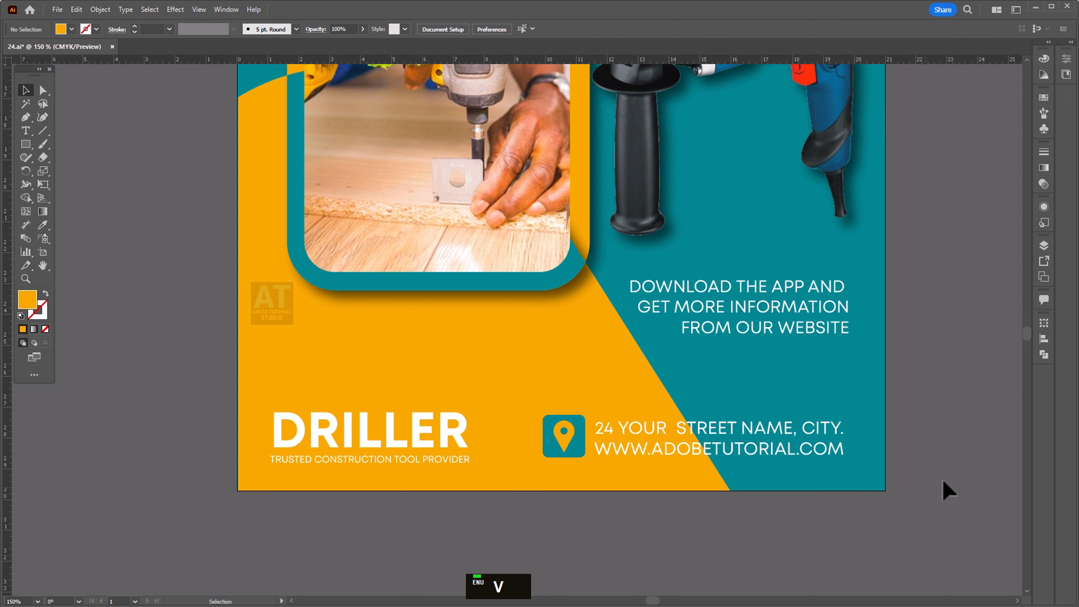
# Step: Shift the pin icon and address text toward the poster's right edge and scale them together to about 8.54 cm wide
pyautogui.click(552, 399)
pyautogui.keyDown('shift'); pyautogui.click(709, 442); pyautogui.keyUp('shift')
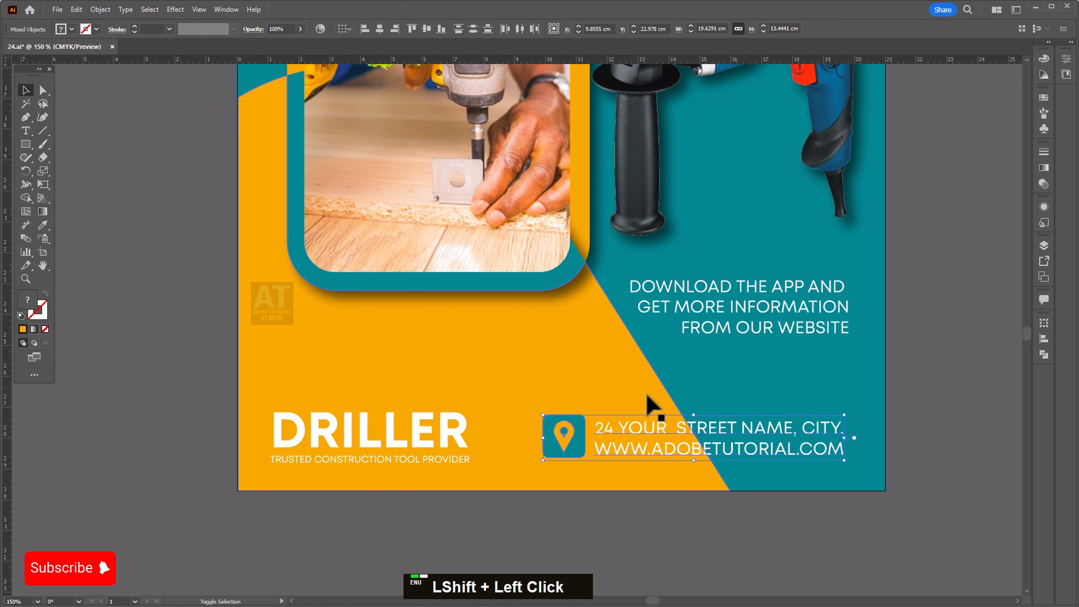
pyautogui.moveTo(655, 428); pyautogui.dragTo(664, 428)
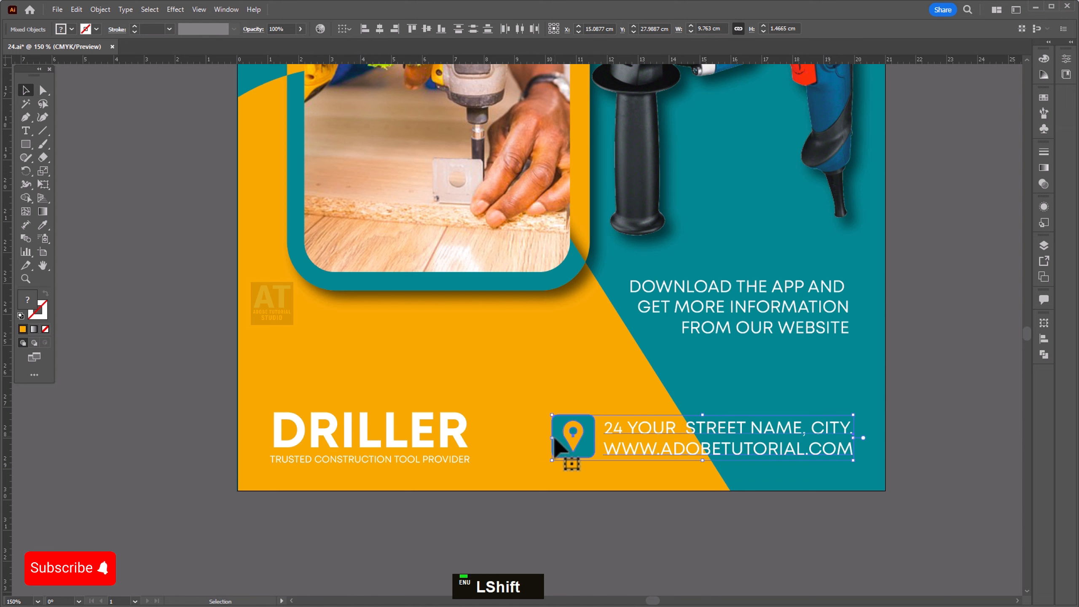
pyautogui.moveTo(554, 441); pyautogui.dragTo(594, 448)
pyautogui.scroll(-2, 673, 496)
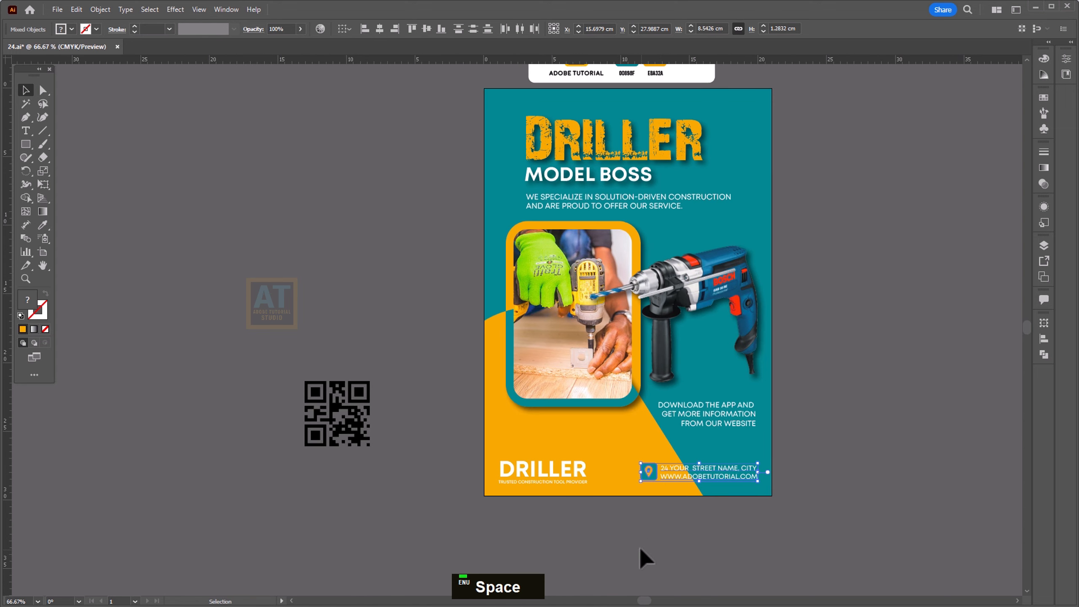
# Step: Image-trace the QR code with the Sketched Art preset and expand it into vector paths
pyautogui.click(357, 440)
pyautogui.click(365, 29)
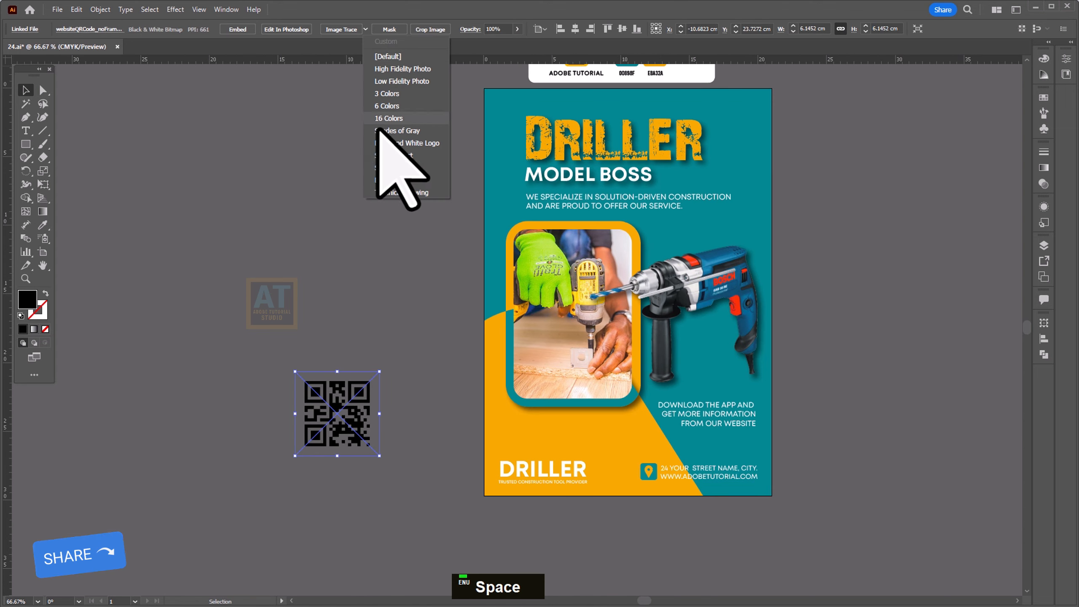
pyautogui.click(379, 155)
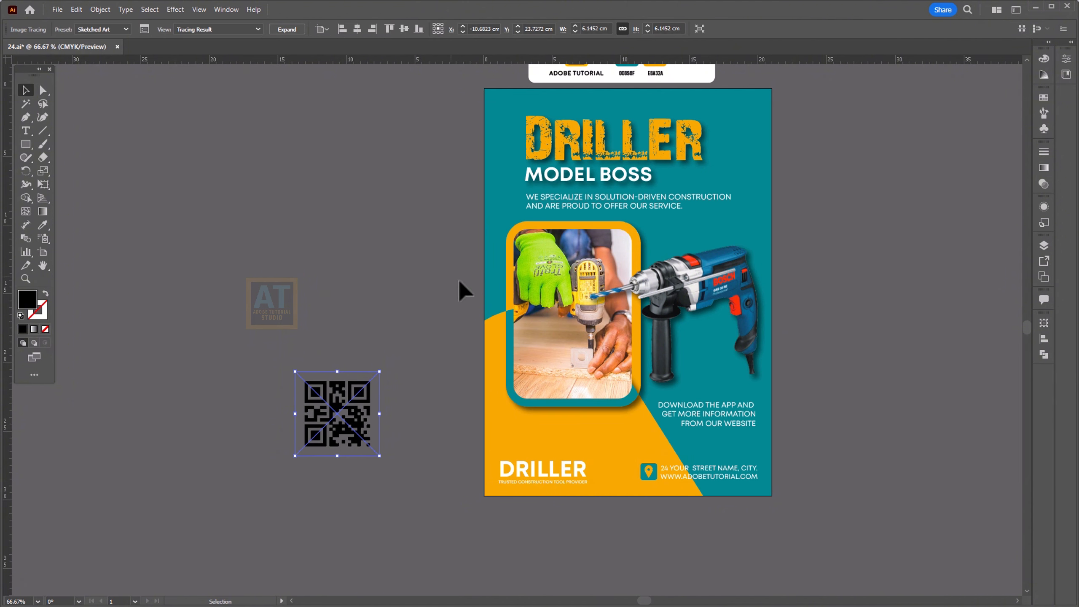
pyautogui.moveTo(464, 291); pyautogui.dragTo(429, 345)
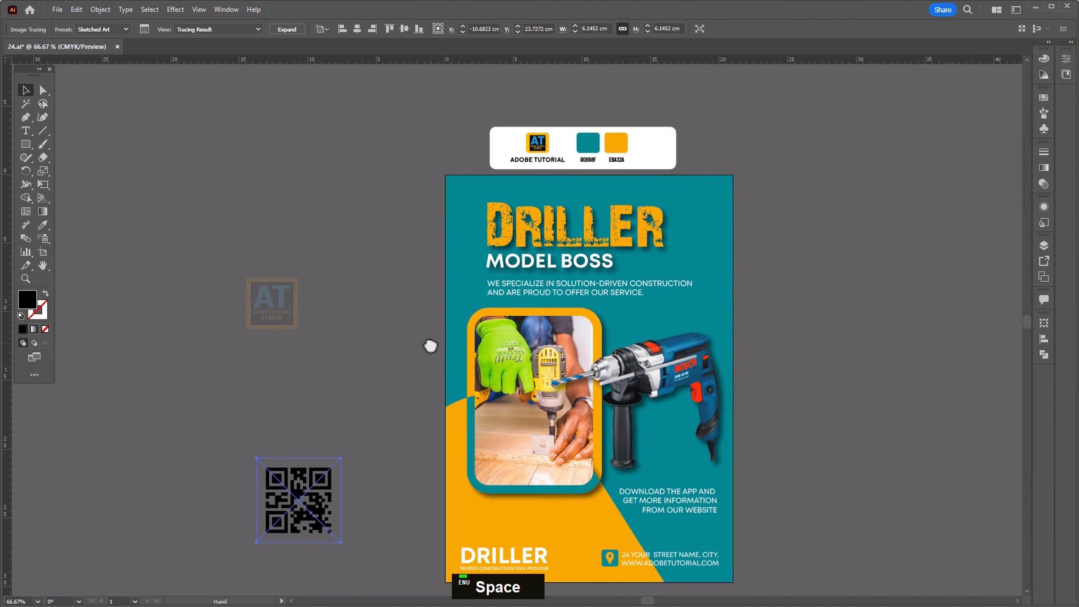
pyautogui.click(288, 29)
# Step: Move the QR code onto the orange area above the small "DRILLER" text and scale it down to about 1.67 cm
pyautogui.scroll(-3, 371, 503)
pyautogui.click(378, 501)
pyautogui.moveTo(335, 467)
pyautogui.mouseDown()
pyautogui.moveTo(524, 466)
pyautogui.moveTo(528, 479)
pyautogui.moveTo(539, 461)
pyautogui.mouseUp()
pyautogui.scroll(3, 539, 461)
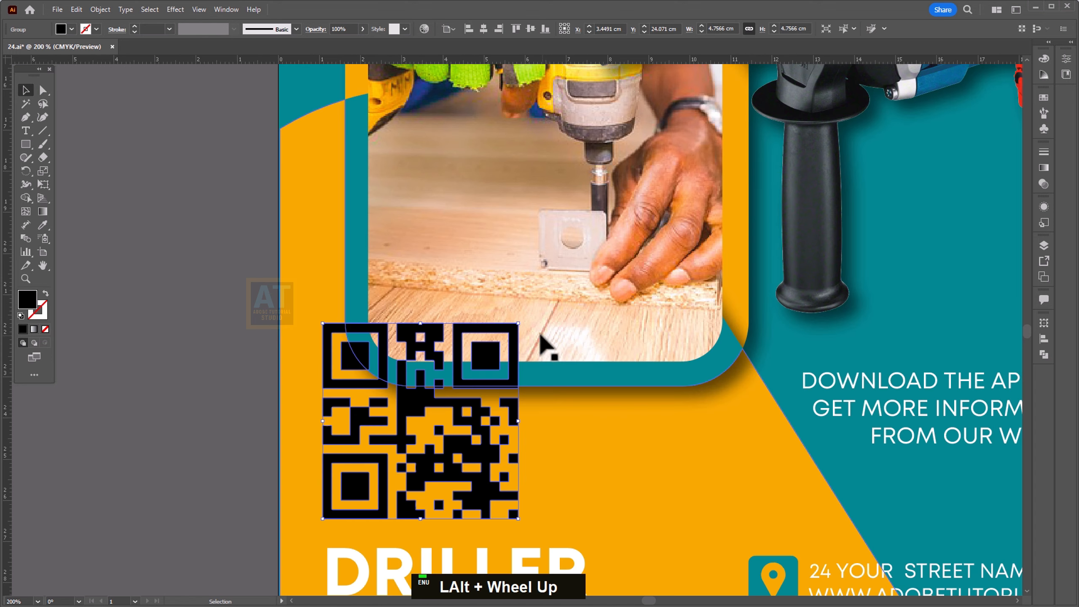
pyautogui.moveTo(518, 327); pyautogui.dragTo(393, 432)
pyautogui.scroll(-1, 393, 438)
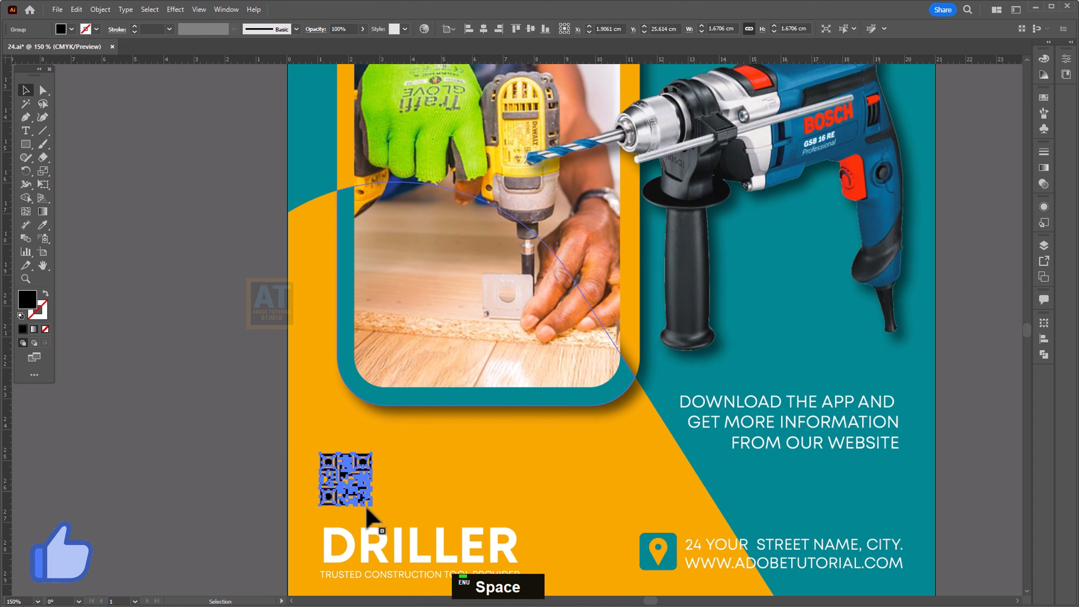
# Step: Lower the download text toward the address and place the QR code, enlarged, right-aligned just above the download text
pyautogui.moveTo(352, 497); pyautogui.dragTo(743, 299)
pyautogui.moveTo(747, 357); pyautogui.dragTo(741, 423)
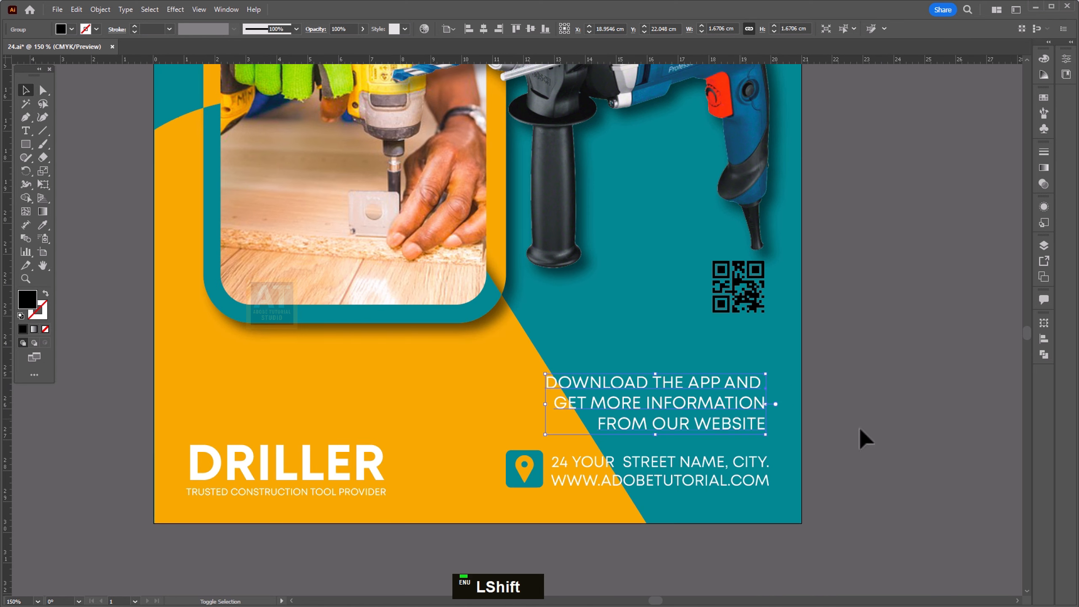
pyautogui.moveTo(756, 304); pyautogui.dragTo(755, 353)
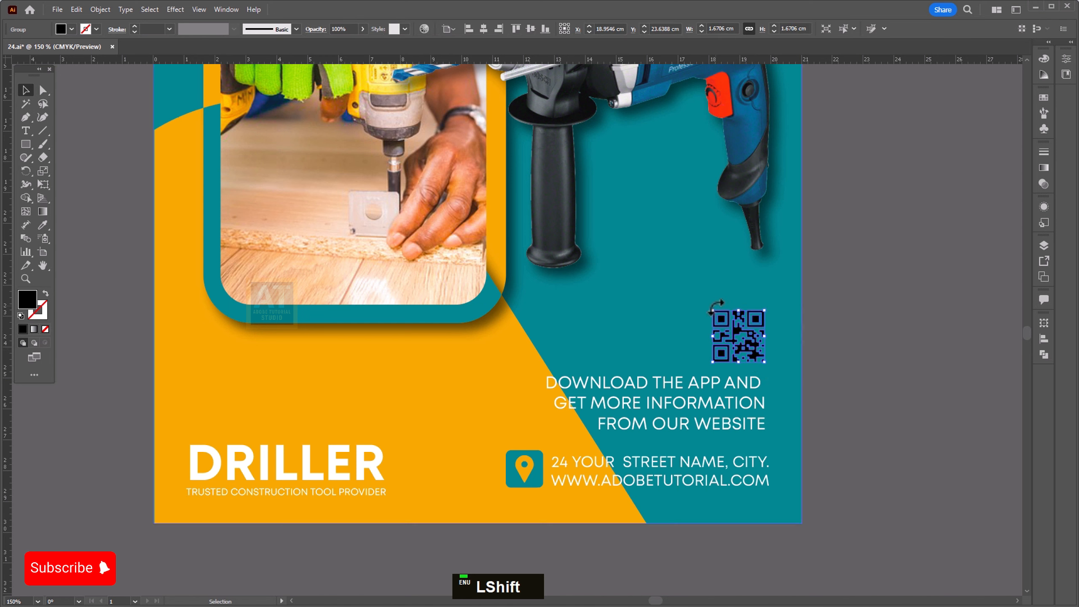
pyautogui.moveTo(713, 309); pyautogui.dragTo(680, 277)
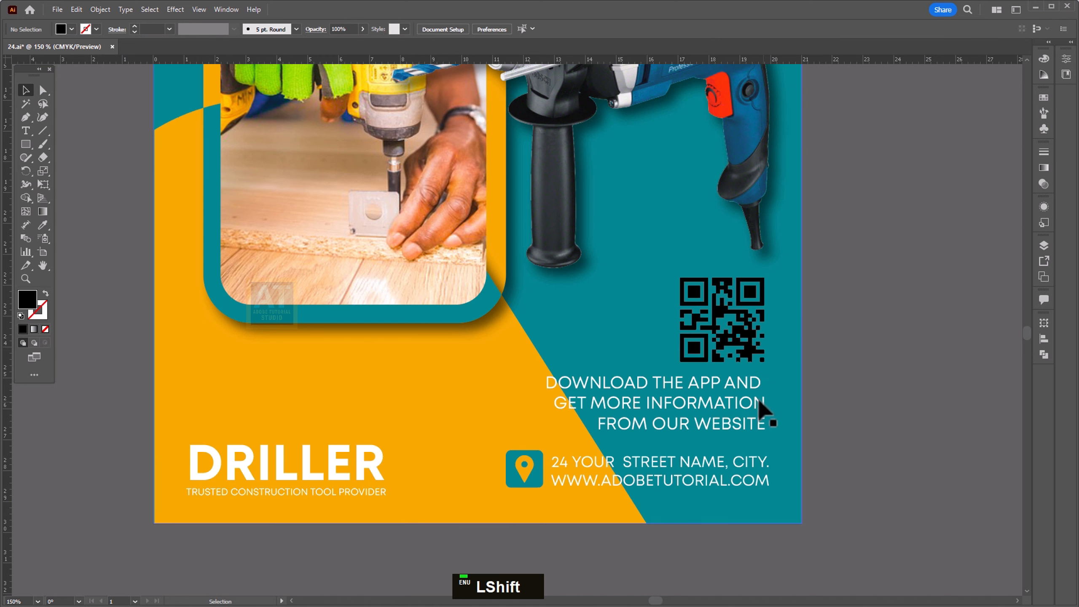
# Step: Delete the trailing space after "DOWNLOAD THE APP AND" so the line aligns flush right
pyautogui.click(737, 389)
pyautogui.click(727, 384)
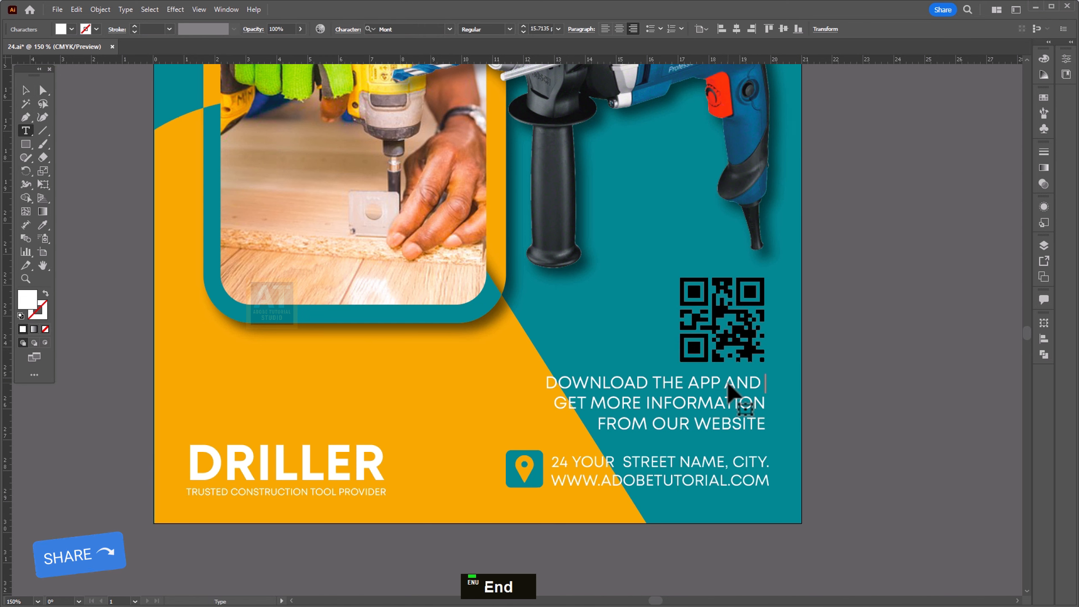
pyautogui.press('BackSpace')
pyautogui.click(26, 90)
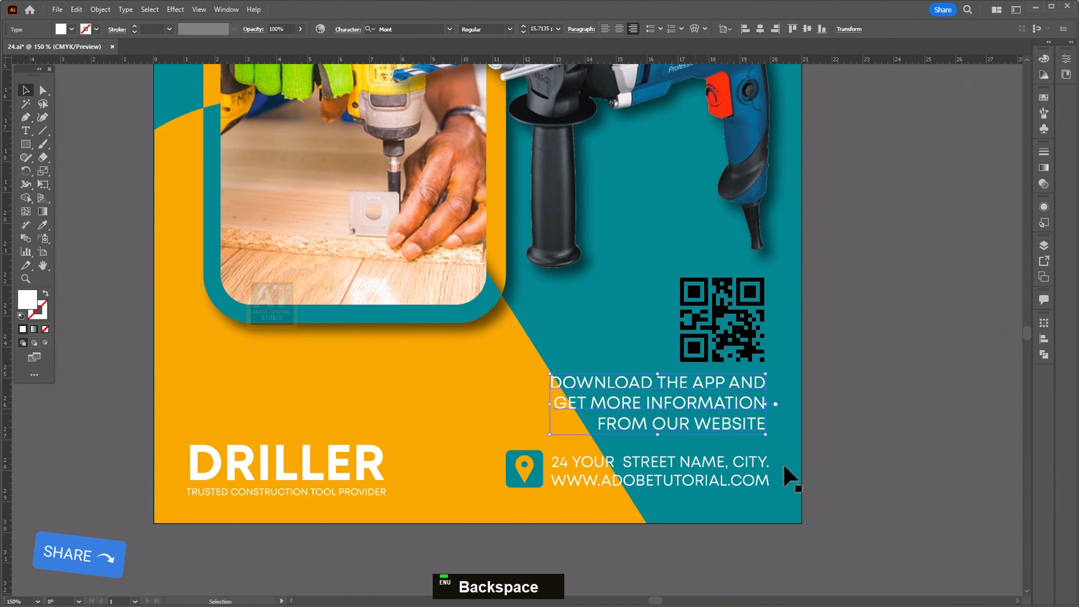
# Step: Move the small "DRILLER" brand name straight up about 1.22 cm and raise its tagline to sit just below it
pyautogui.click(327, 483)
pyautogui.moveTo(324, 489); pyautogui.dragTo(332, 433)
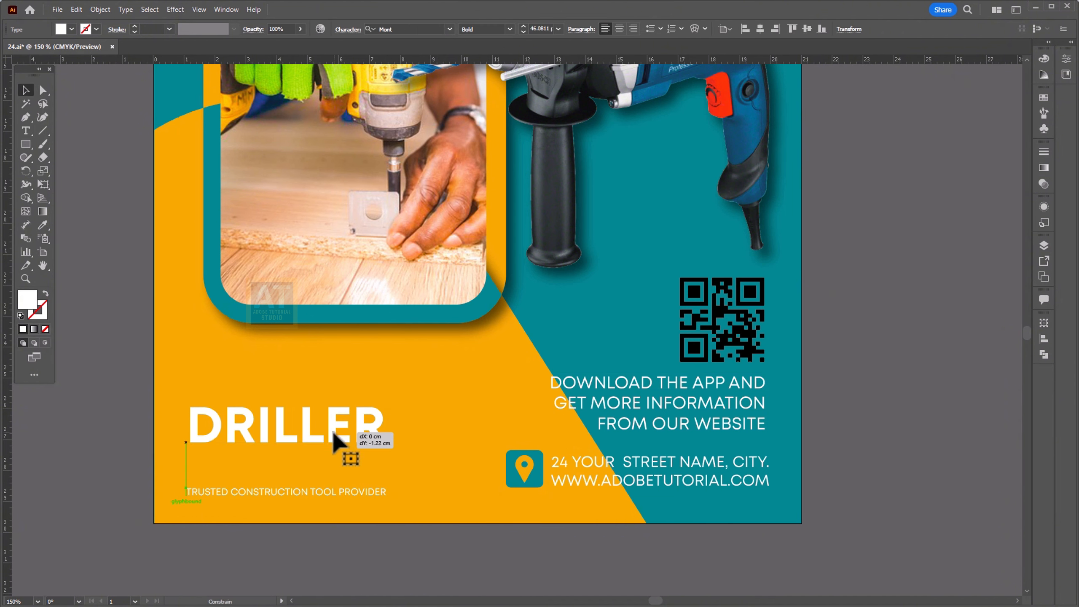
pyautogui.moveTo(306, 490); pyautogui.dragTo(307, 460)
pyautogui.click(124, 383)
# Step: Enlarge the drill image slightly by extending its lower-left corner outward
pyautogui.keyDown('alt'); pyautogui.scroll(-2, 465, 445); pyautogui.keyUp('alt')
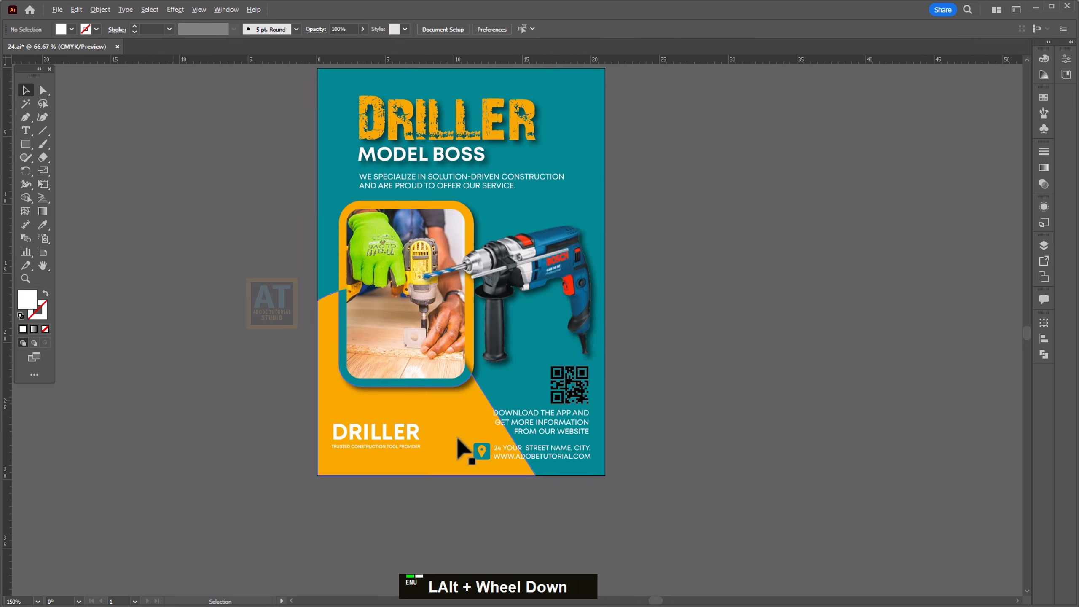
pyautogui.moveTo(465, 446); pyautogui.dragTo(485, 480)
pyautogui.click(513, 363)
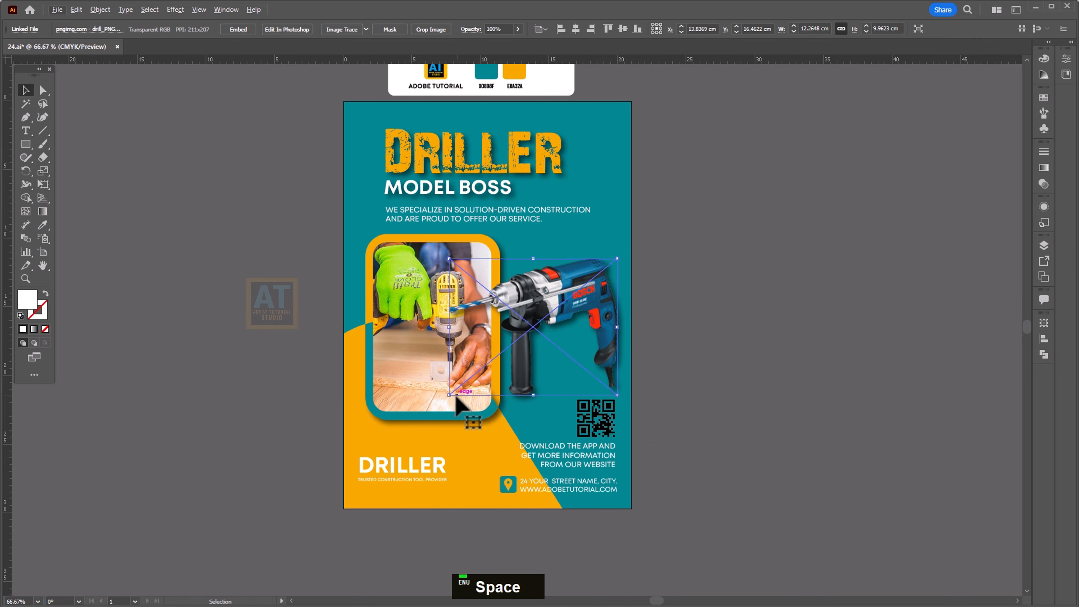
pyautogui.moveTo(449, 394); pyautogui.dragTo(437, 414)
pyautogui.click(700, 495)
# Step: Lower the download text slightly so it sits closer to the address lines
pyautogui.keyDown('alt'); pyautogui.scroll(2, 629, 479); pyautogui.keyUp('alt')
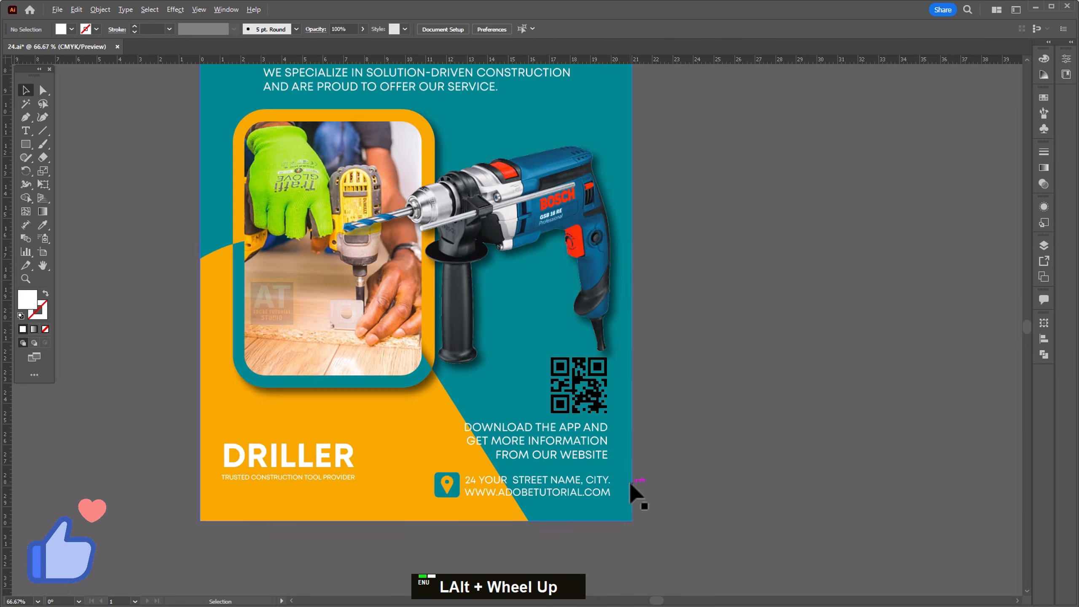
pyautogui.press('space')
pyautogui.moveTo(593, 383); pyautogui.dragTo(595, 391)
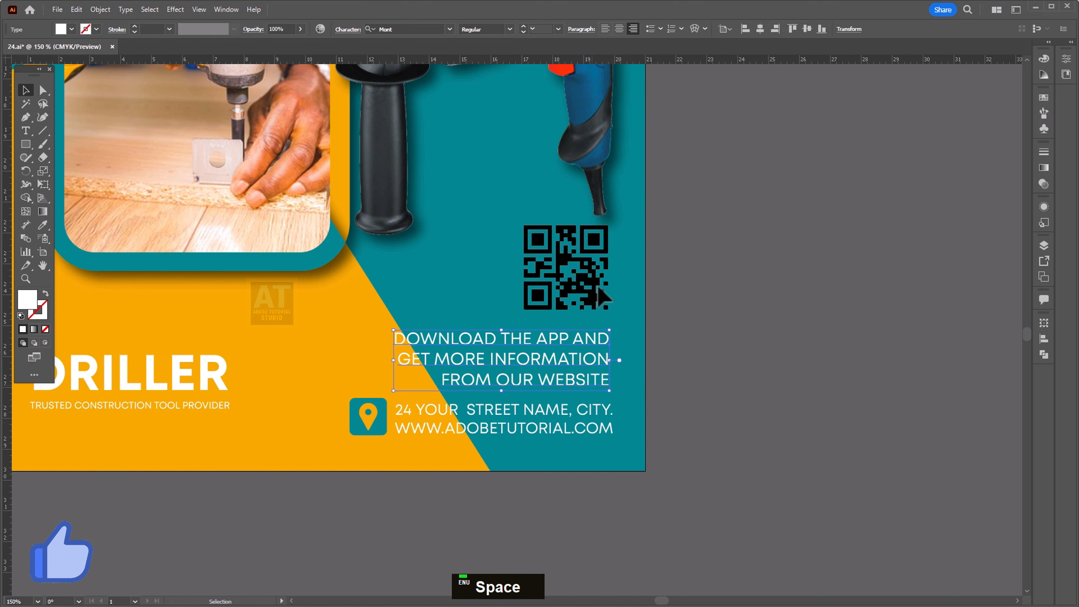
# Step: Recolor the QR code with the orange sampled from the poster's lower background shape
pyautogui.click(594, 294)
pyautogui.click(43, 225)
pyautogui.click(217, 308)
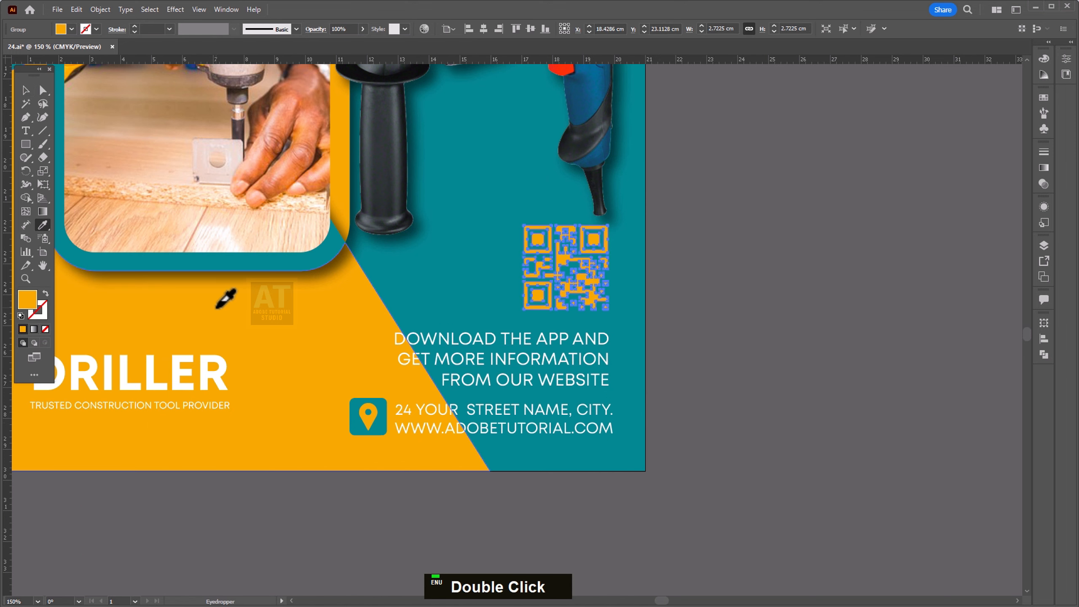
pyautogui.hotkey('ctrl', '0')
pyautogui.press('v')
pyautogui.click(792, 337)
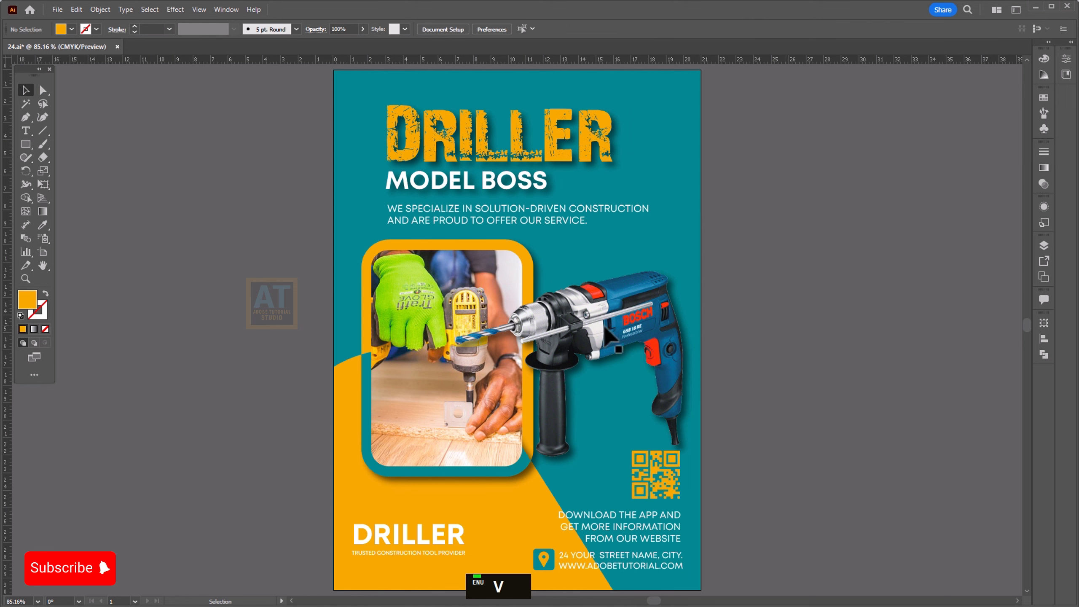
# Step: Center the "DRILLER" heading and "MODEL BOSS" subheading together horizontally on the artboard
pyautogui.click(562, 316)
pyautogui.moveTo(518, 166); pyautogui.dragTo(498, 198)
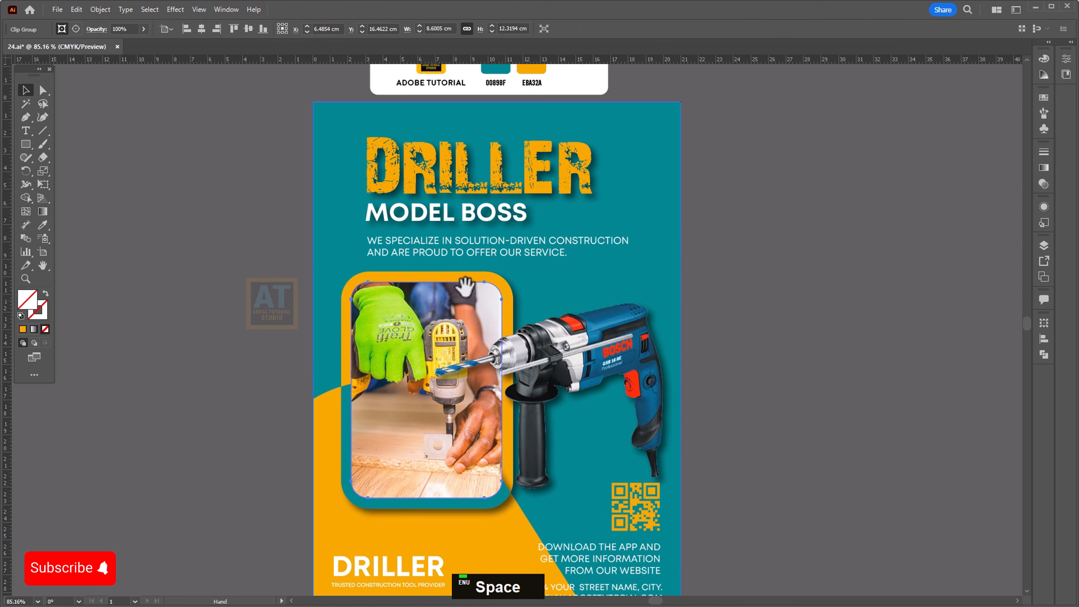
pyautogui.click(498, 198)
pyautogui.moveTo(593, 182); pyautogui.dragTo(602, 181)
pyautogui.click(745, 29)
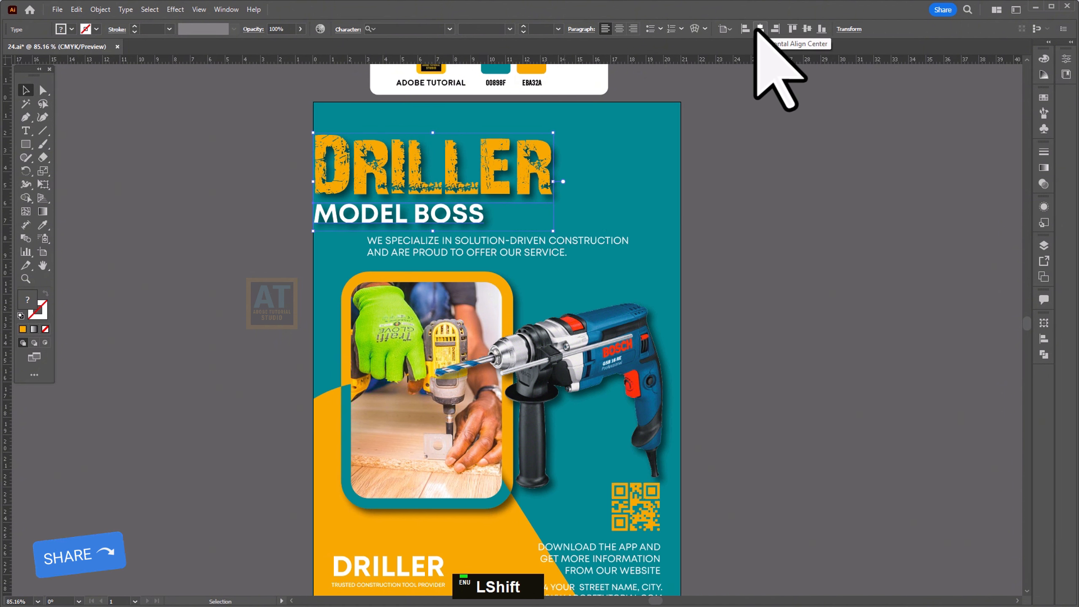
pyautogui.click(760, 29)
pyautogui.doubleClick(835, 200)
# Step: Shift the description text right about 0.7 cm to the heading's left edge and scale it down to the heading's width
pyautogui.moveTo(525, 241); pyautogui.dragTo(538, 255)
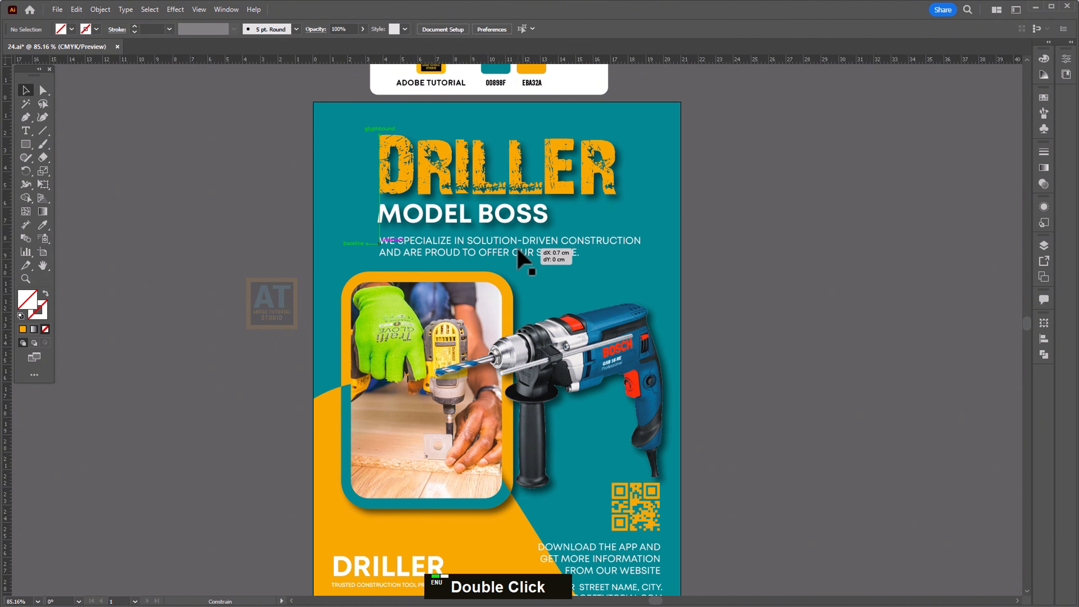
pyautogui.moveTo(644, 258); pyautogui.dragTo(624, 265)
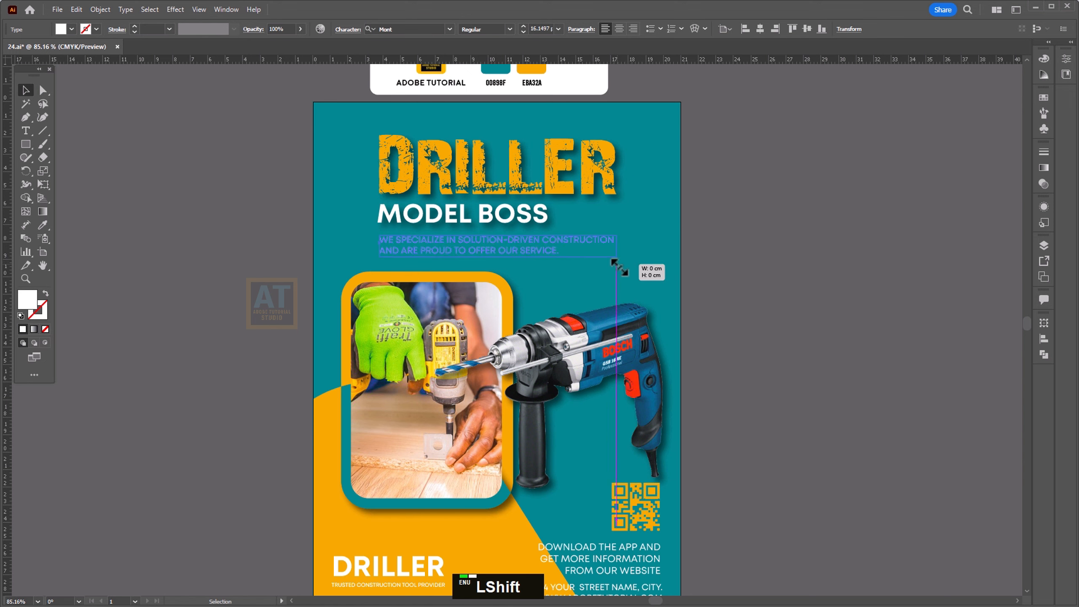
pyautogui.moveTo(717, 299); pyautogui.dragTo(718, 266)
pyautogui.click(763, 354)
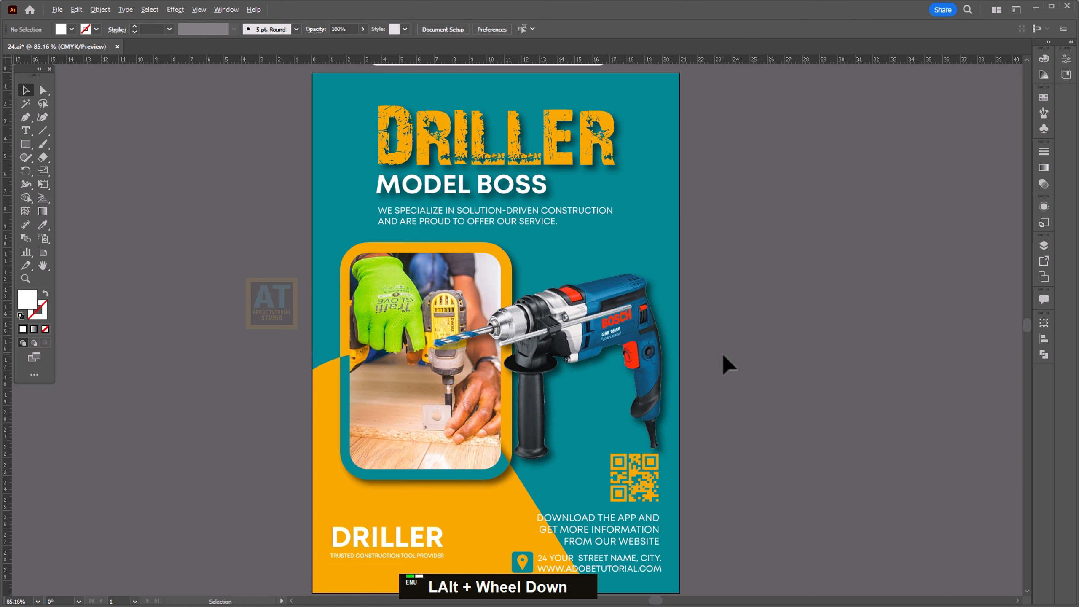
# Step: Enlarge the small "DRILLER" brand name and its tagline together, keeping their proportions
pyautogui.scroll(-1, 722, 362)
pyautogui.scroll(1, 440, 538)
pyautogui.keyDown('shift'); pyautogui.click(479, 487); pyautogui.keyUp('shift')
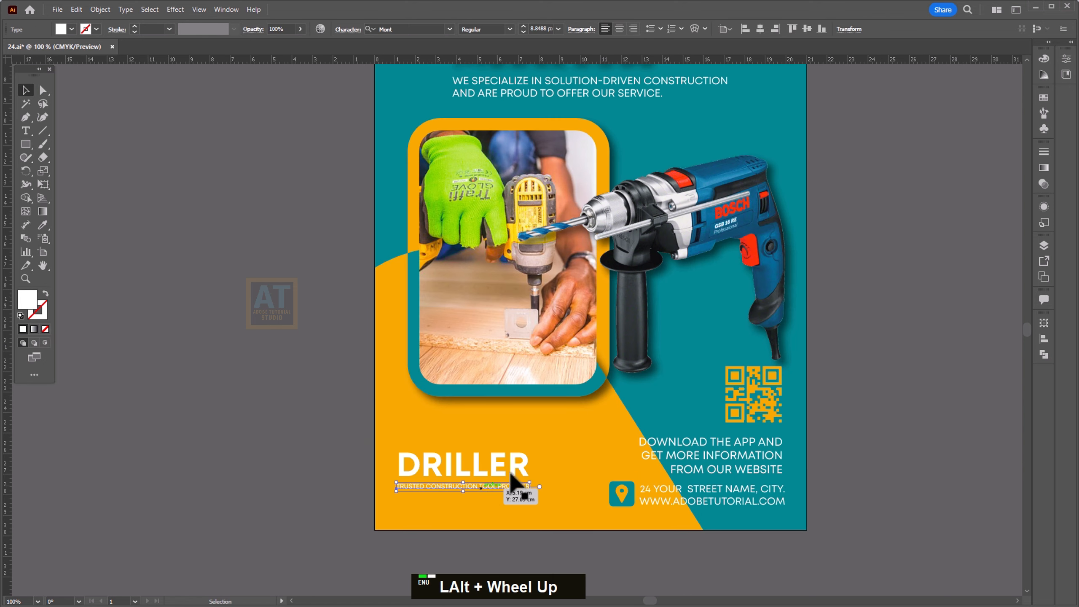
pyautogui.moveTo(528, 487); pyautogui.dragTo(549, 493)
pyautogui.click(838, 397)
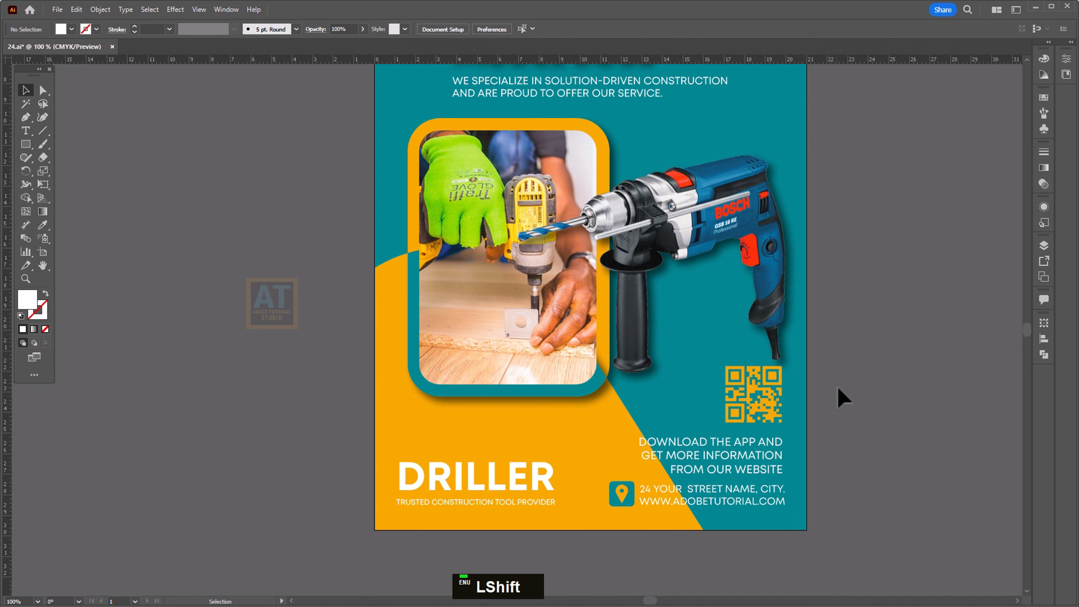
# Step: Apply a drop shadow to the clipped photo inside the rounded frame
pyautogui.moveTo(809, 351); pyautogui.dragTo(760, 392)
pyautogui.click(427, 331)
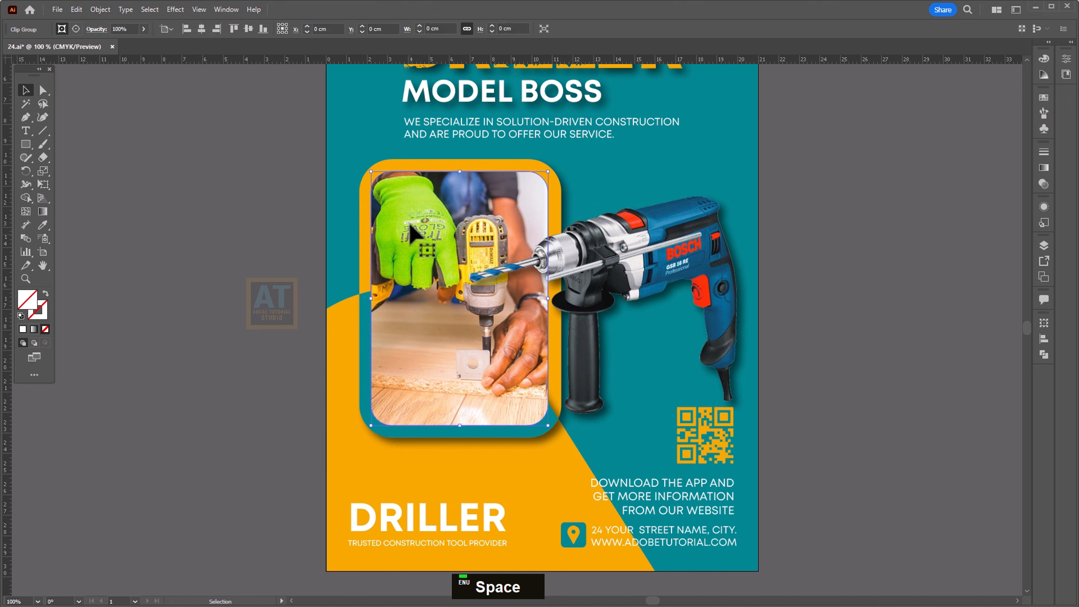
pyautogui.click(175, 9)
pyautogui.press('Escape')
pyautogui.click(174, 212)
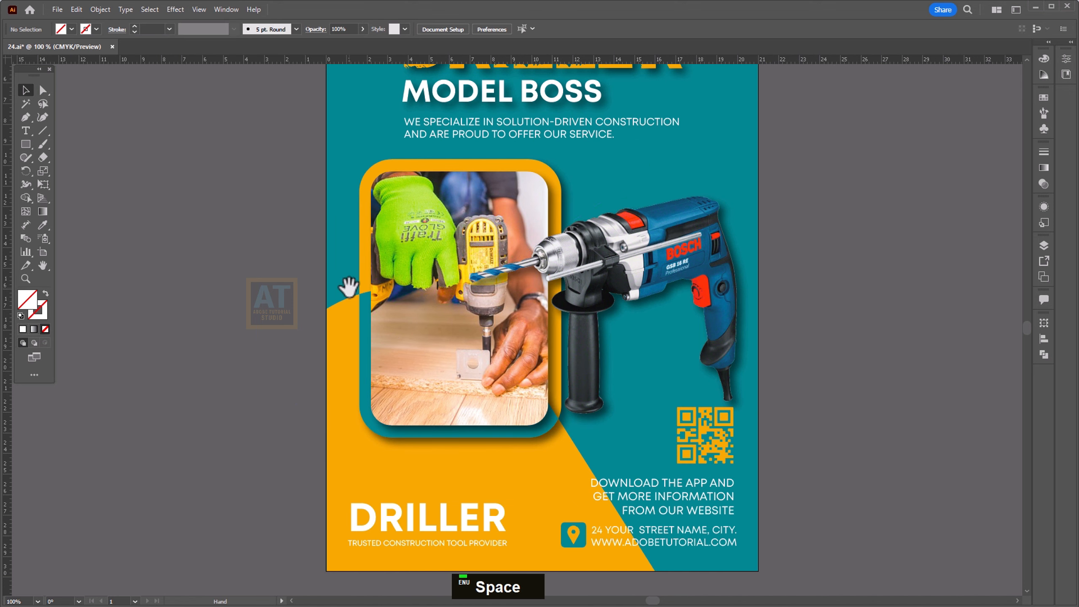